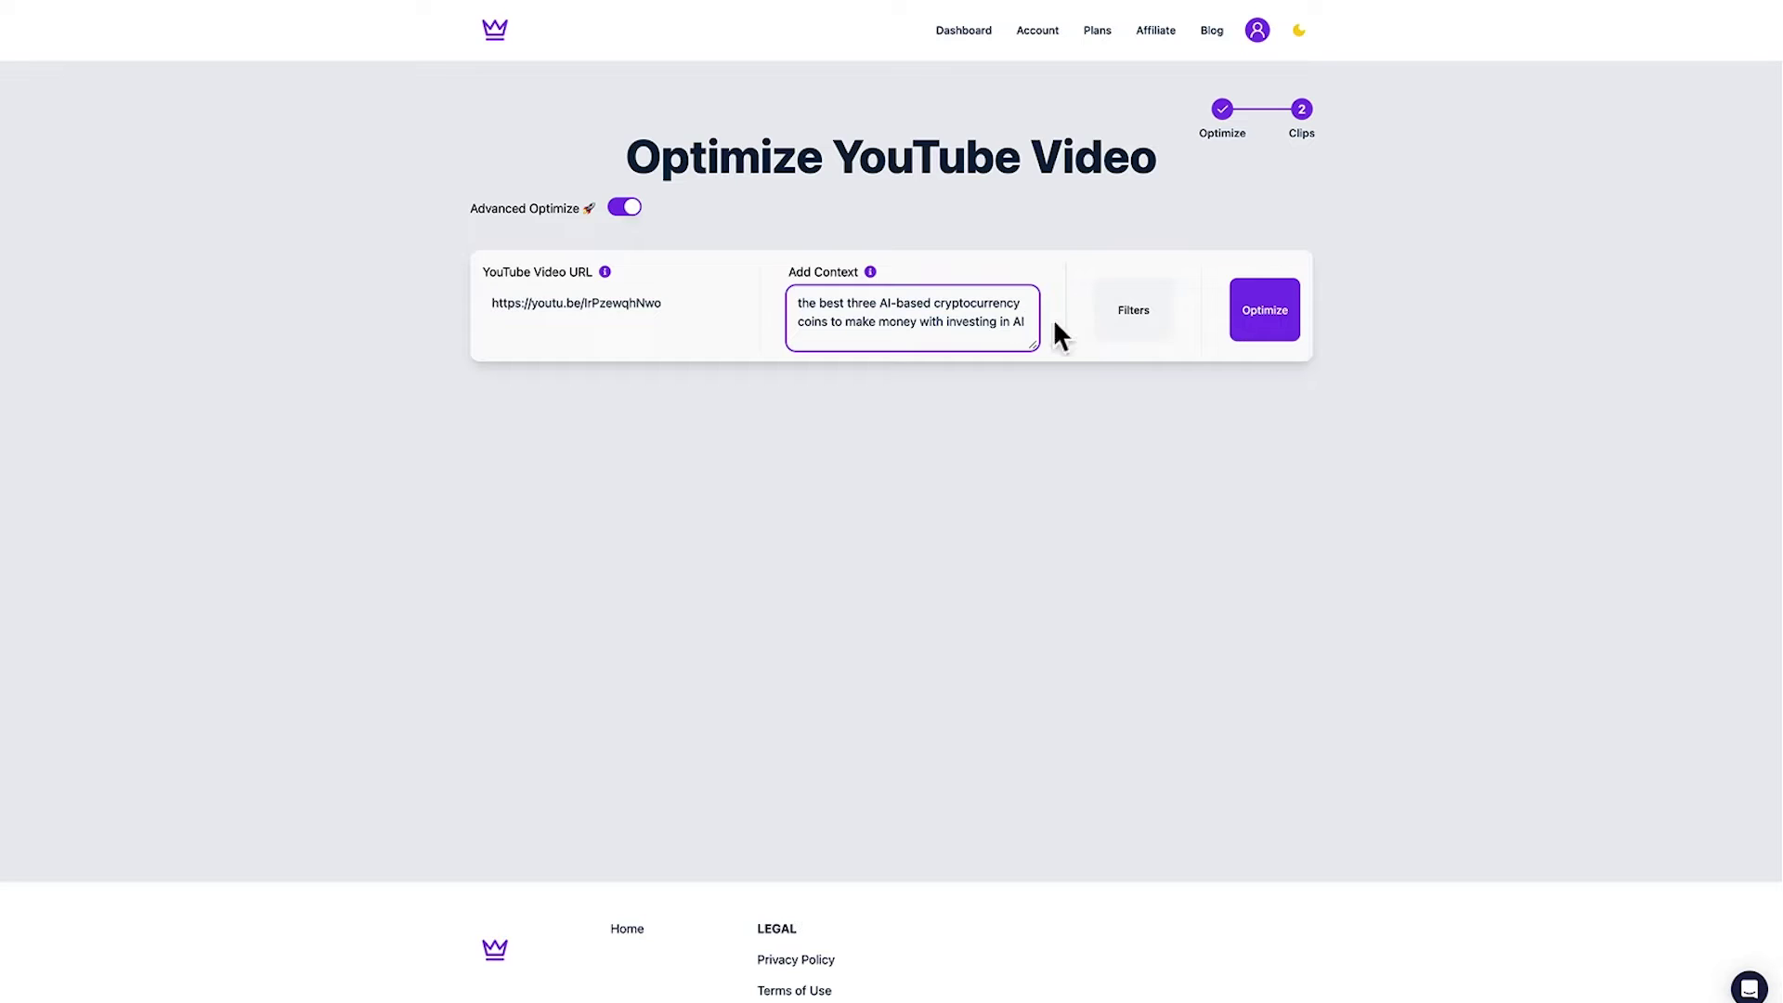
Run the optimization on the AI crypto video and review the generated shorts, titles, description and thumbnails.
{"action": "left_click", "coordinate": [1257, 314]}
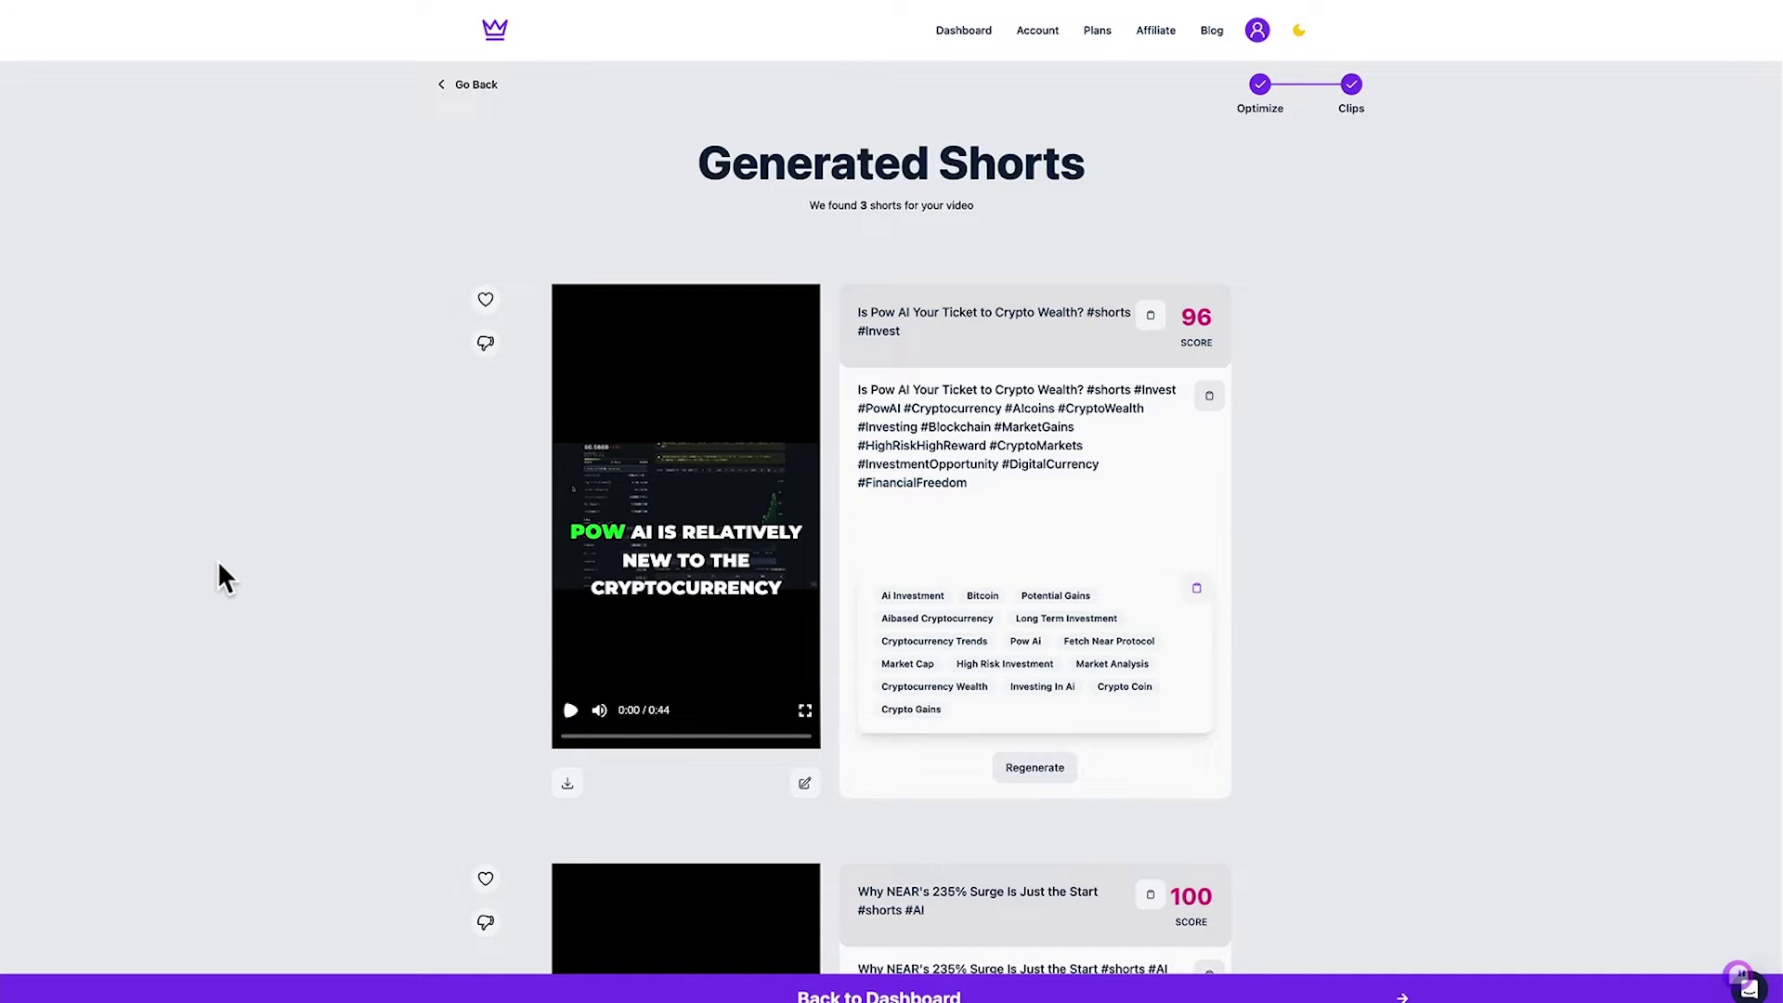
{"action": "scroll", "coordinate": [217, 560], "scroll_direction": "down", "scroll_amount": 10}
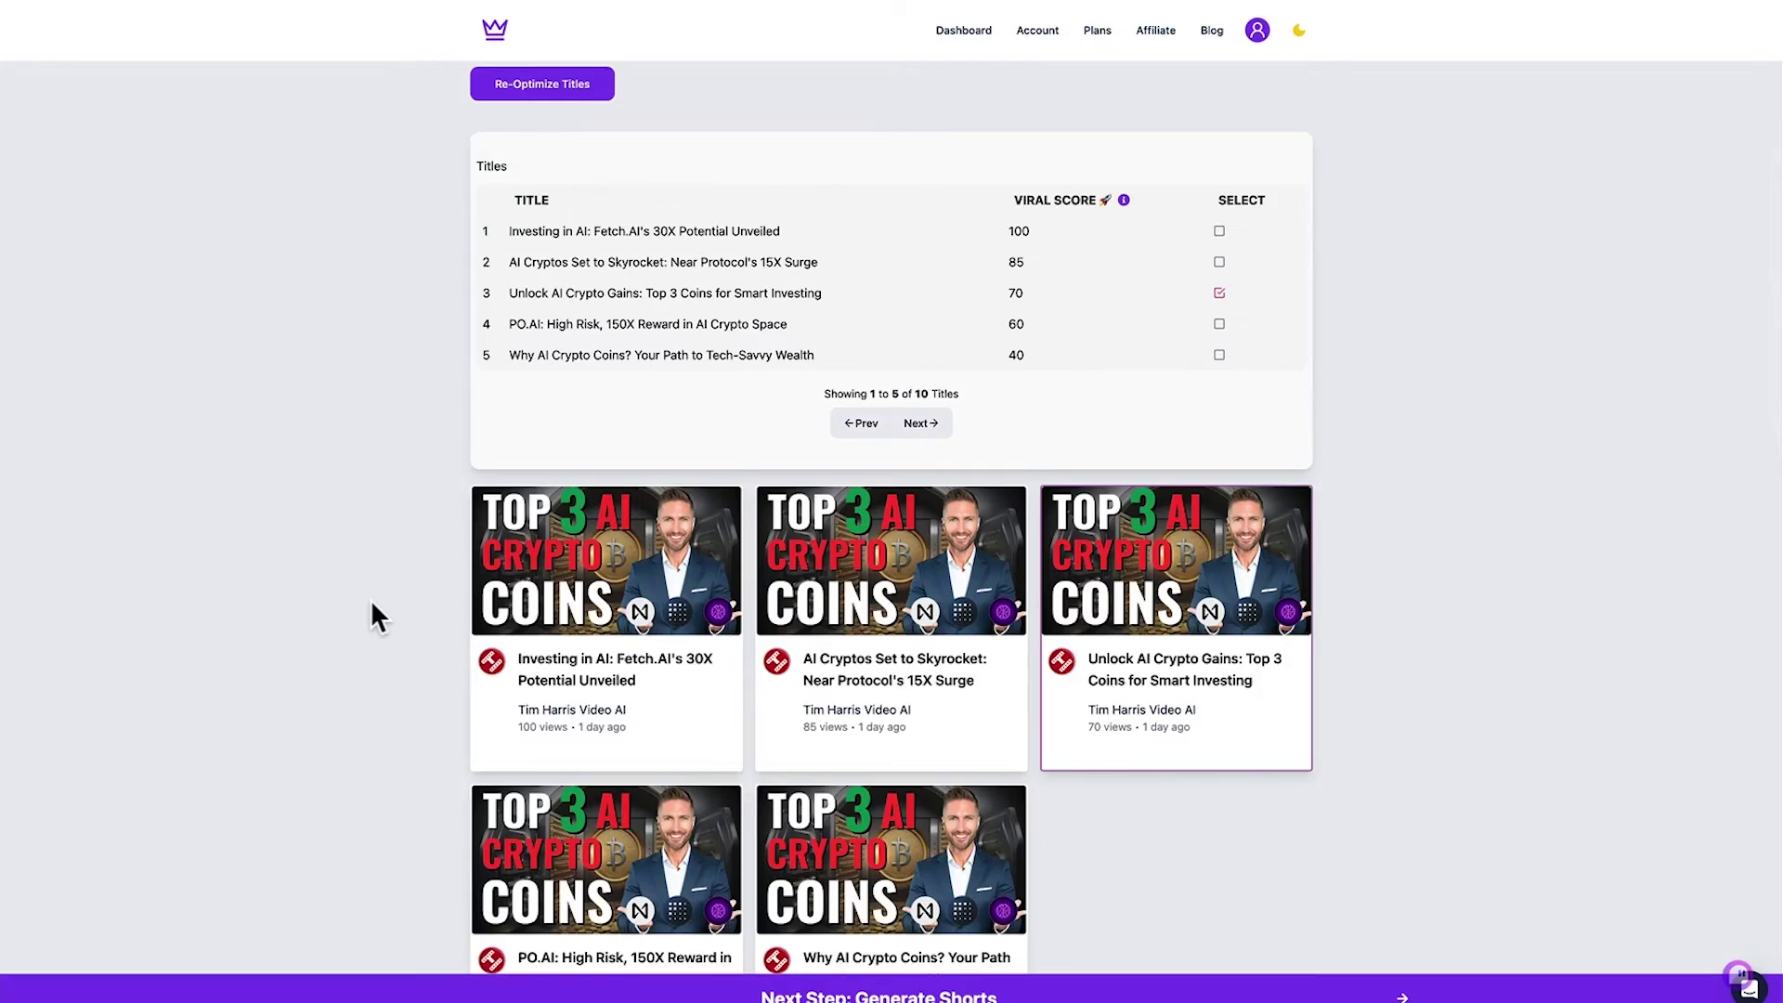
{"action": "scroll", "coordinate": [373, 606], "scroll_direction": "down", "scroll_amount": 9}
{"action": "scroll", "coordinate": [371, 599], "scroll_direction": "down", "scroll_amount": 10}
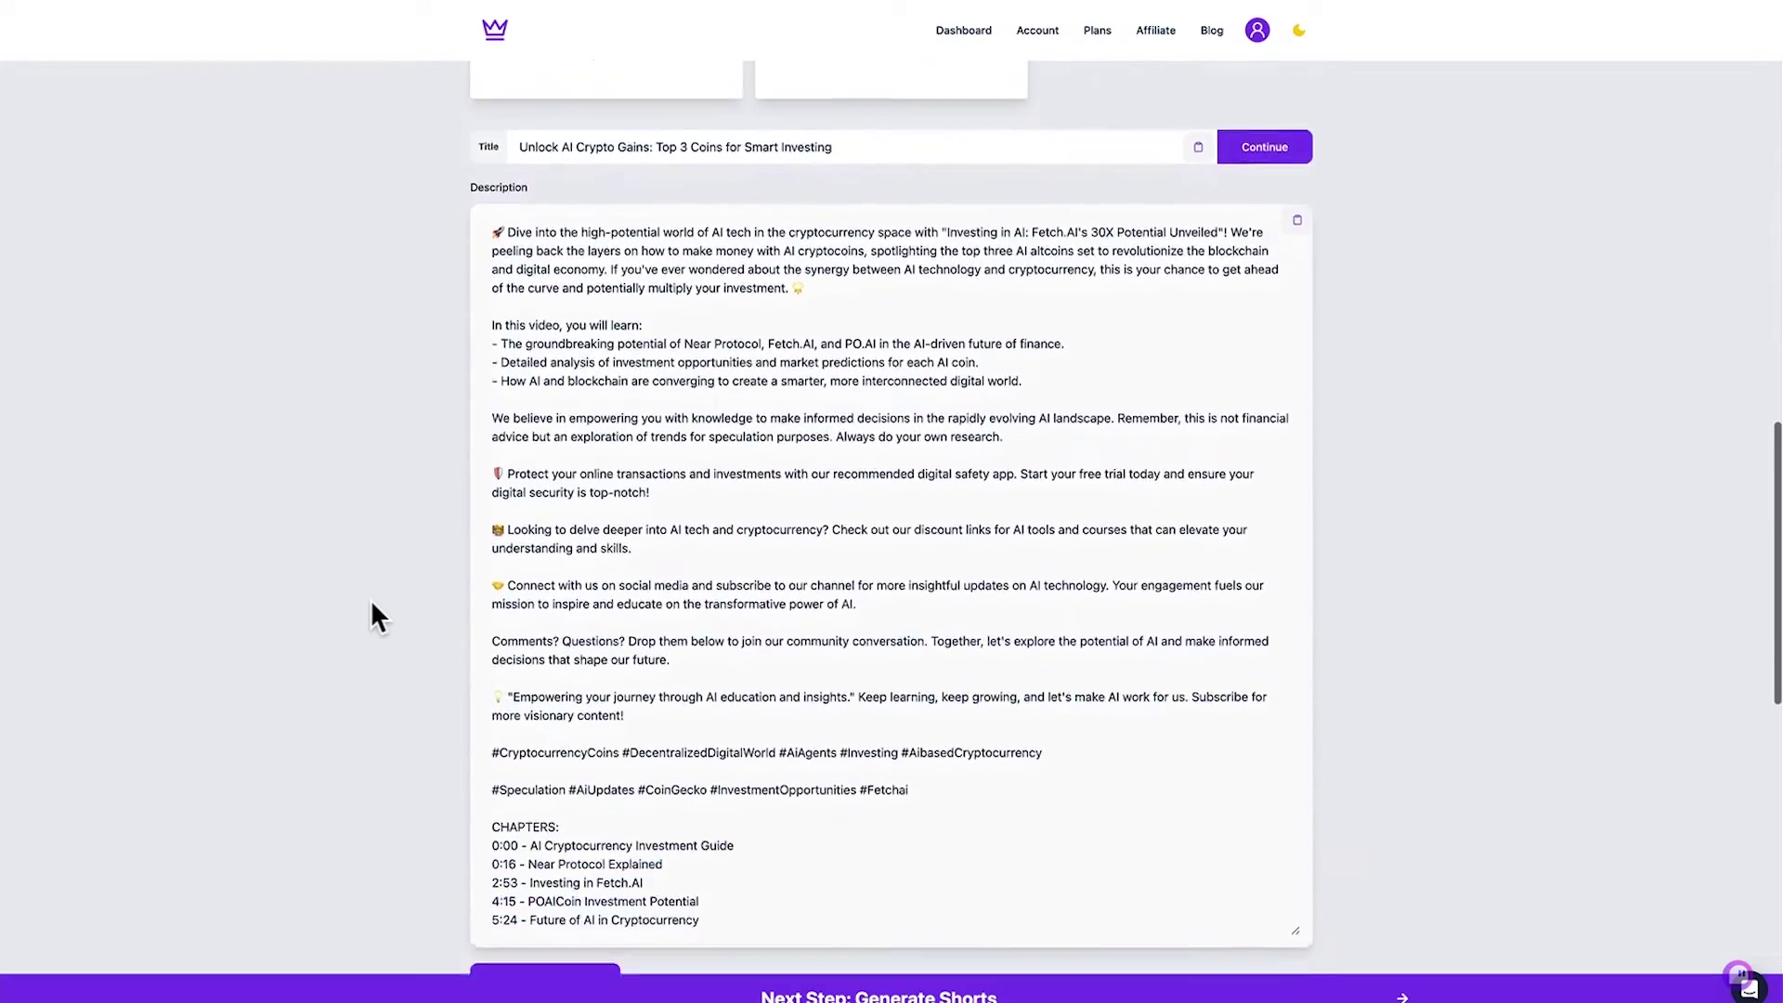
{"action": "scroll", "coordinate": [333, 601], "scroll_direction": "down", "scroll_amount": 2}
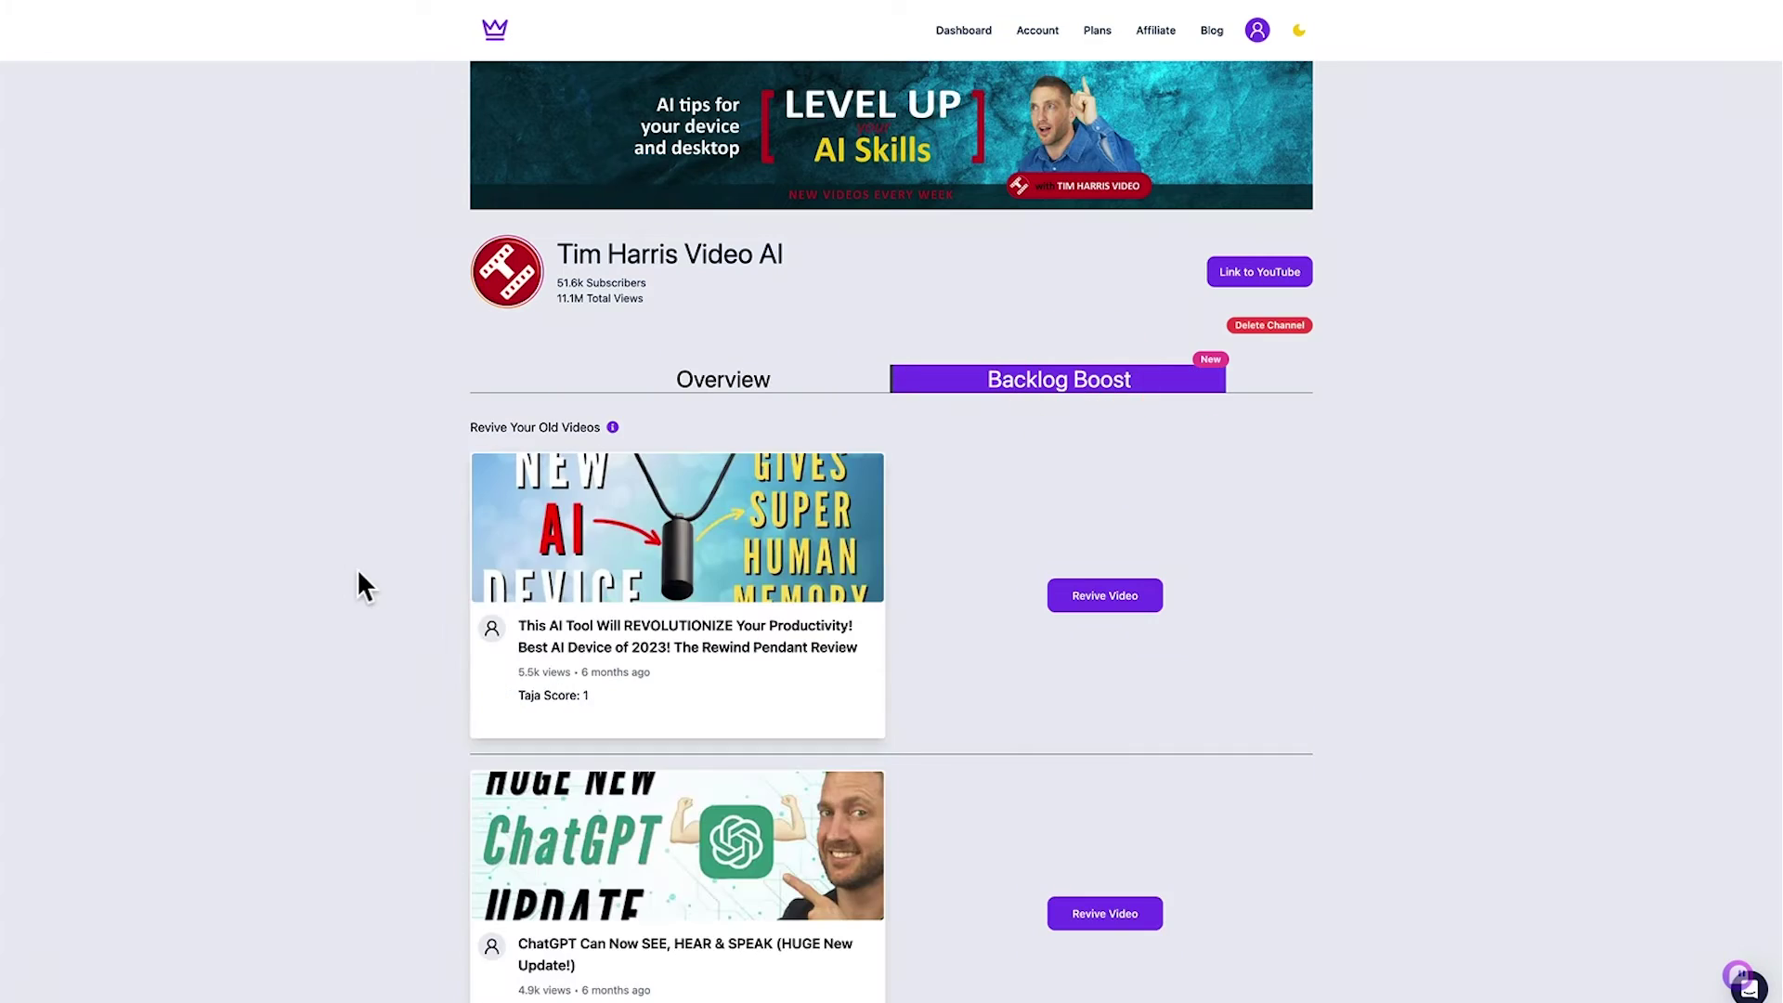
{"action": "scroll", "coordinate": [359, 573], "scroll_direction": "down", "scroll_amount": 3}
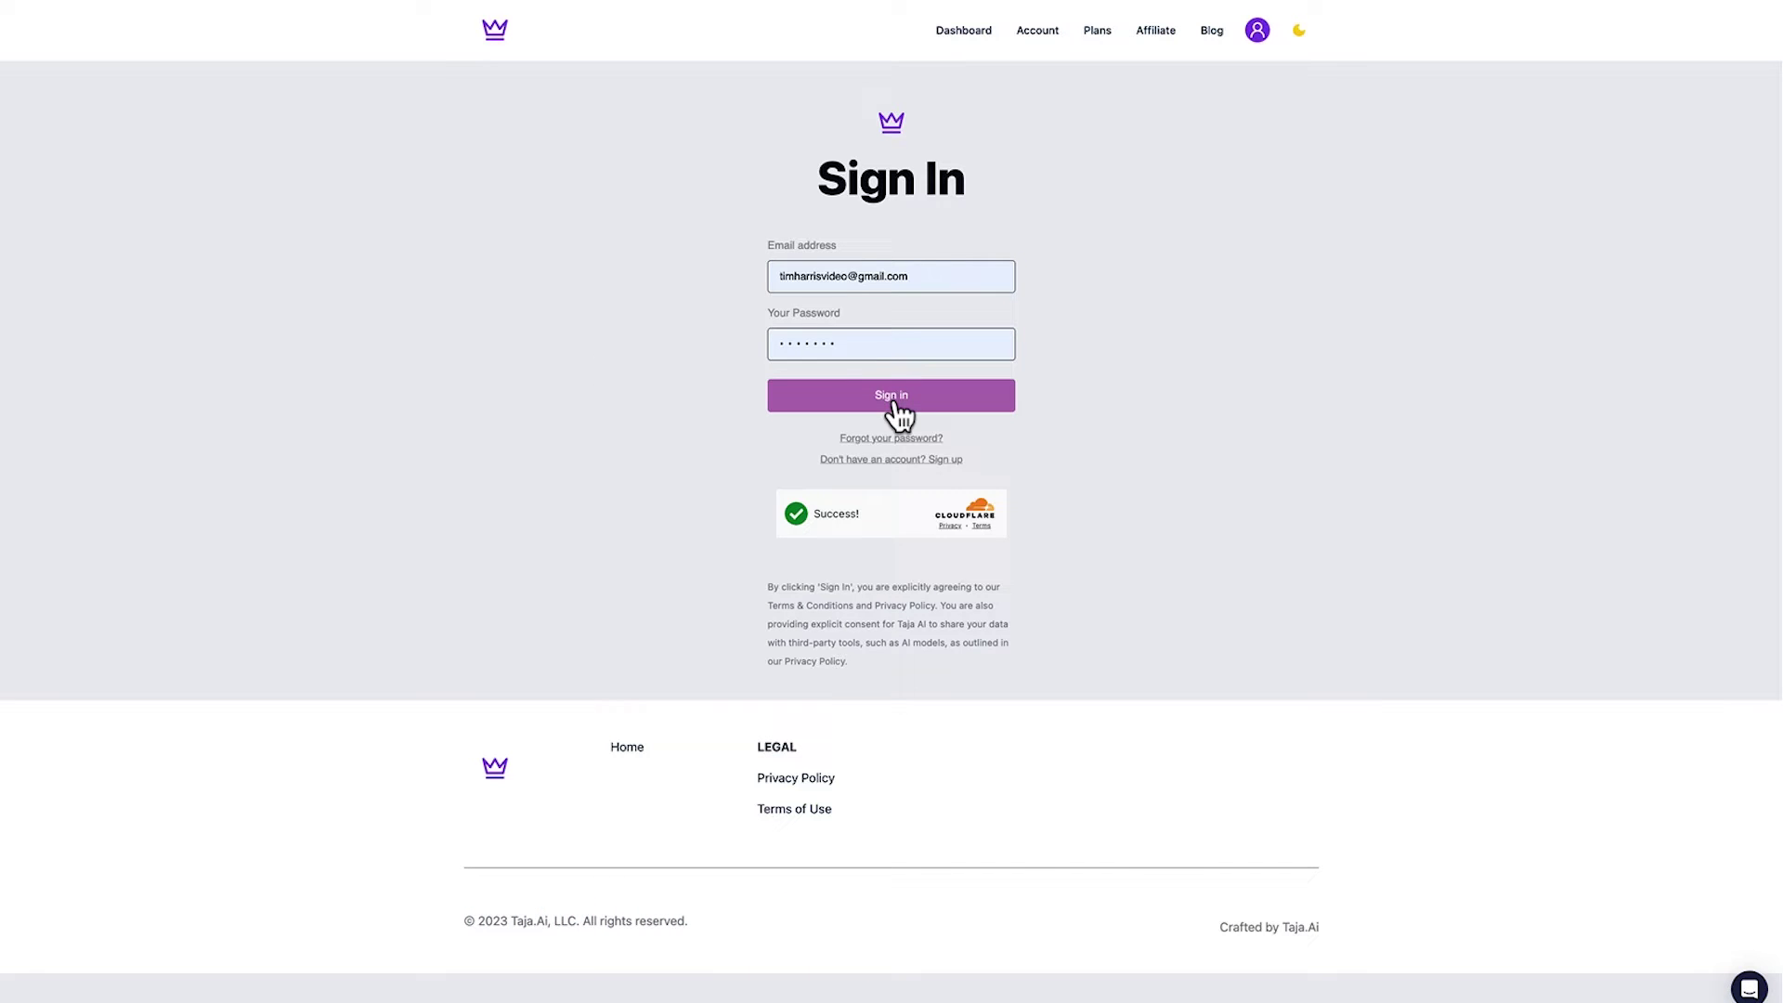
Sign in to Taja AI, visit Manage Channels, then start a new YouTube Video optimization.
{"action": "left_click", "coordinate": [895, 397]}
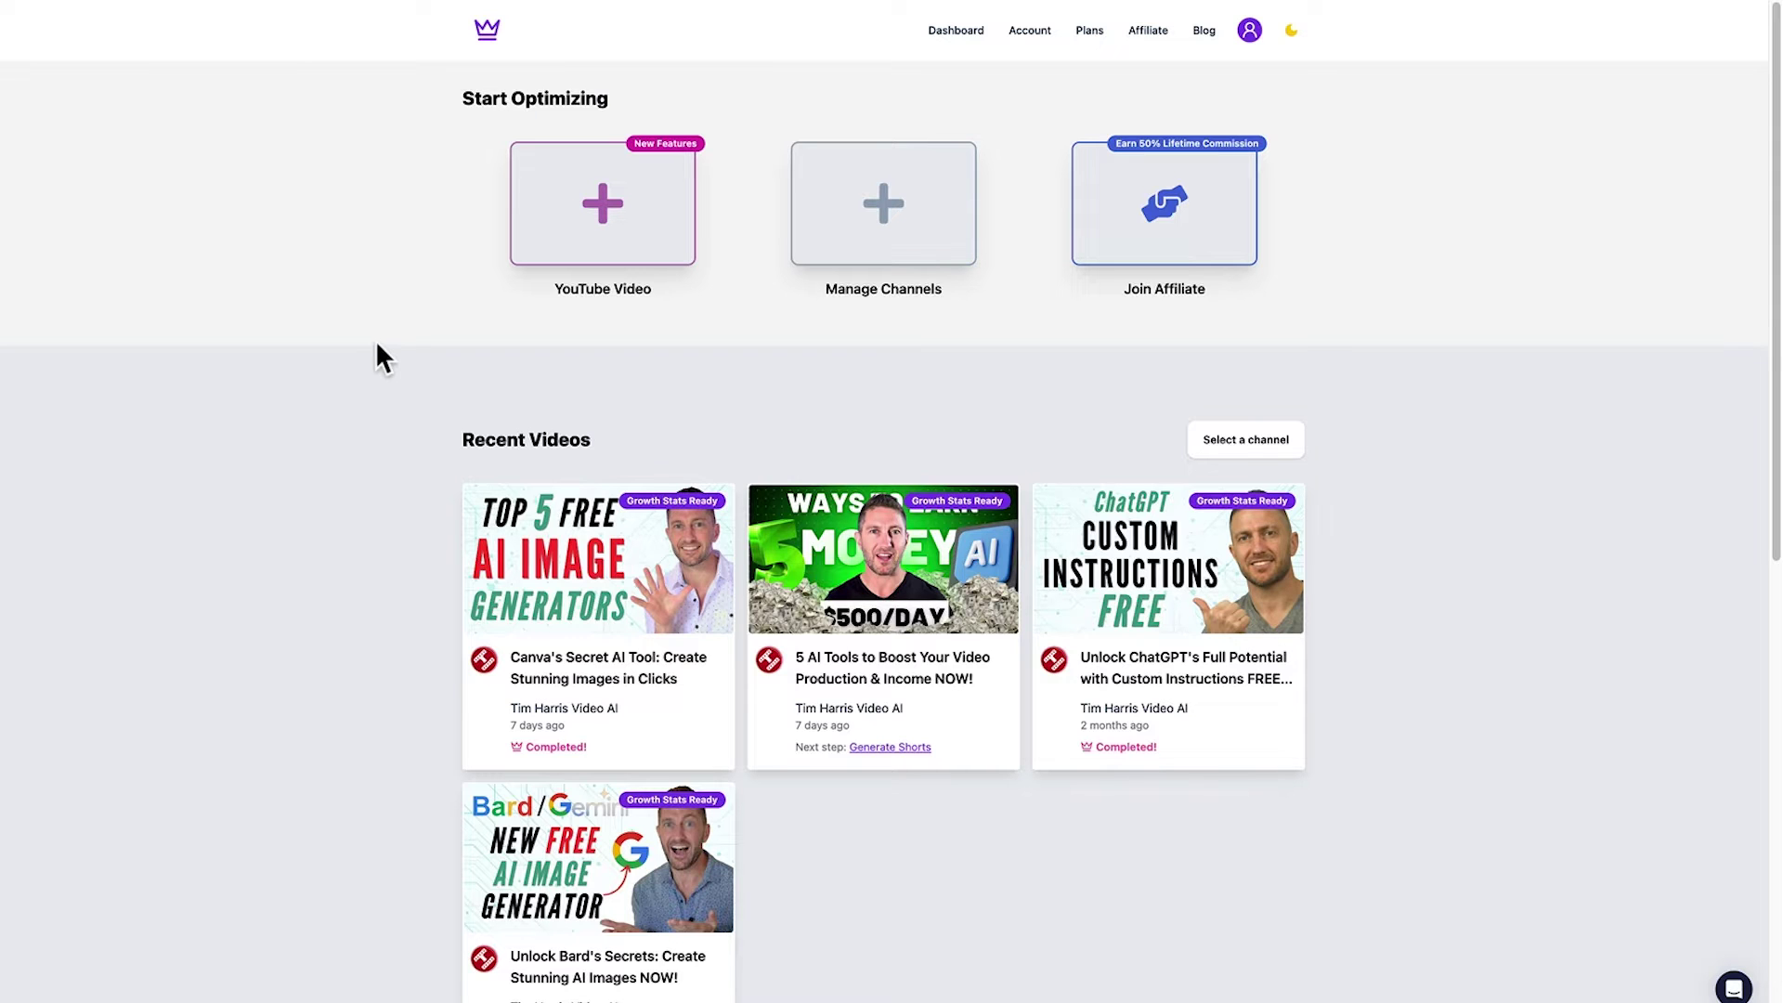
{"action": "left_click", "coordinate": [913, 183]}
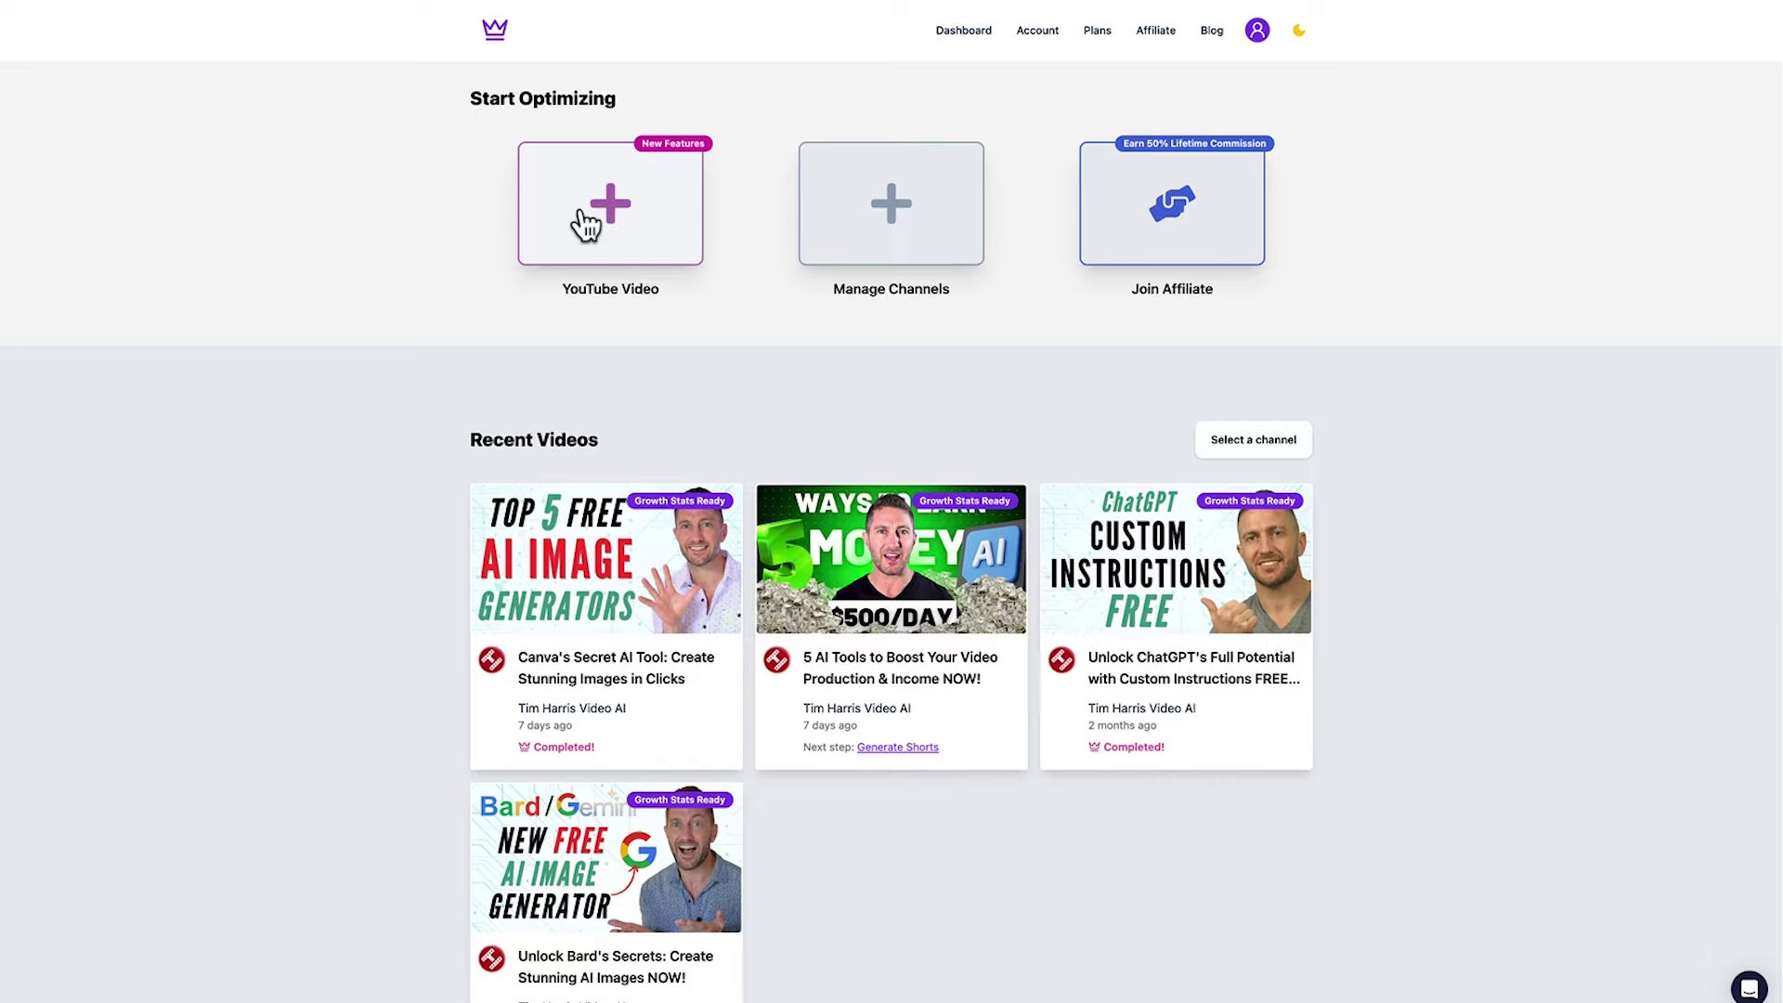
{"action": "left_click", "coordinate": [585, 223]}
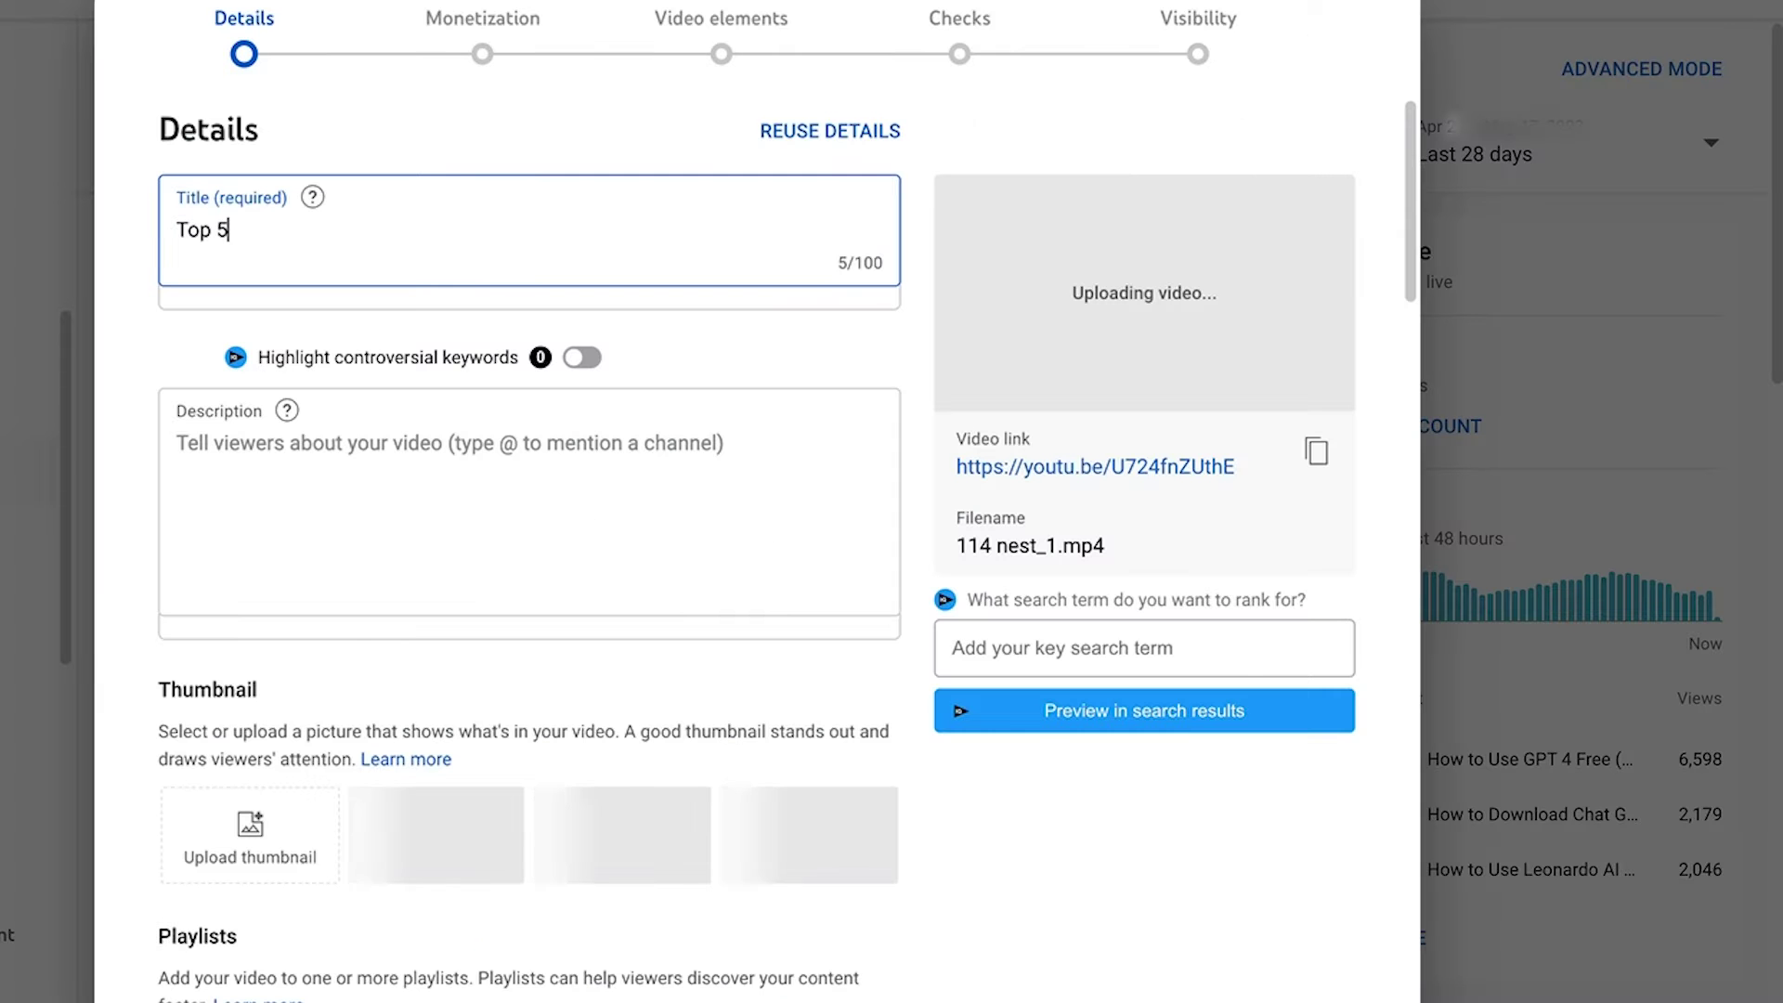
Title the upload 'Top 5 Island Getaways in Asia' and set its visibility to Public.
{"action": "type", "text": "Island Get"}
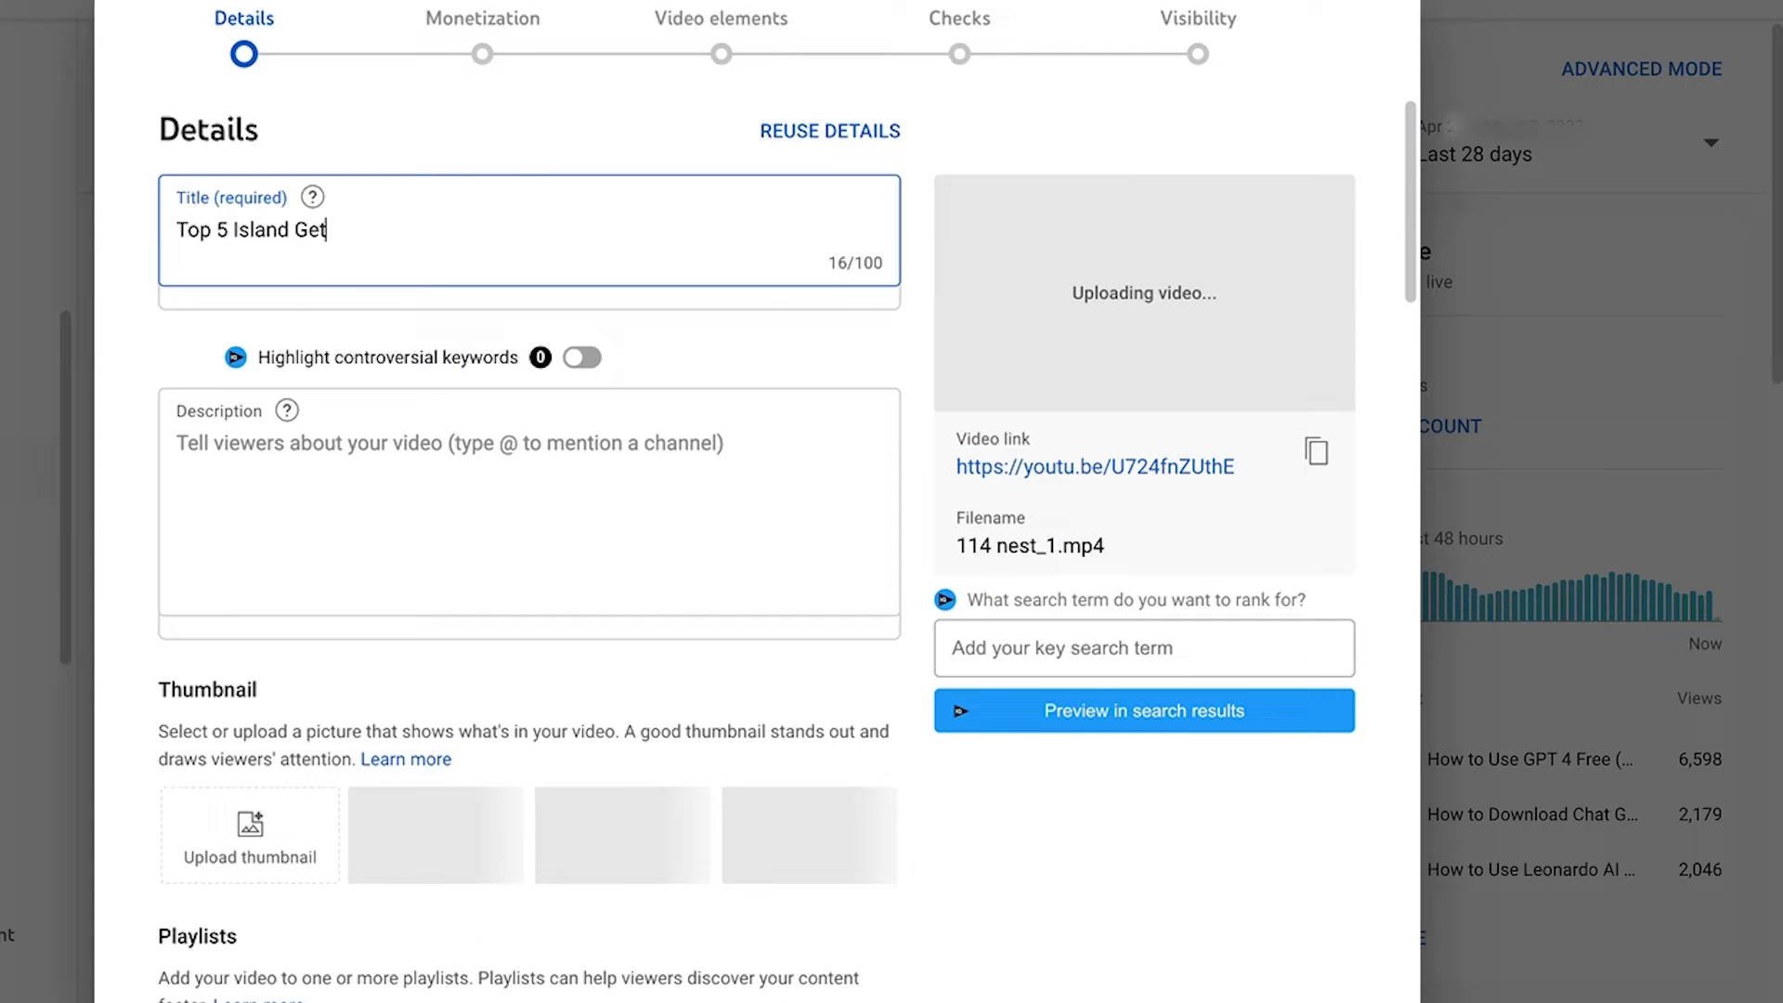
{"action": "type", "text": "aways in Asia"}
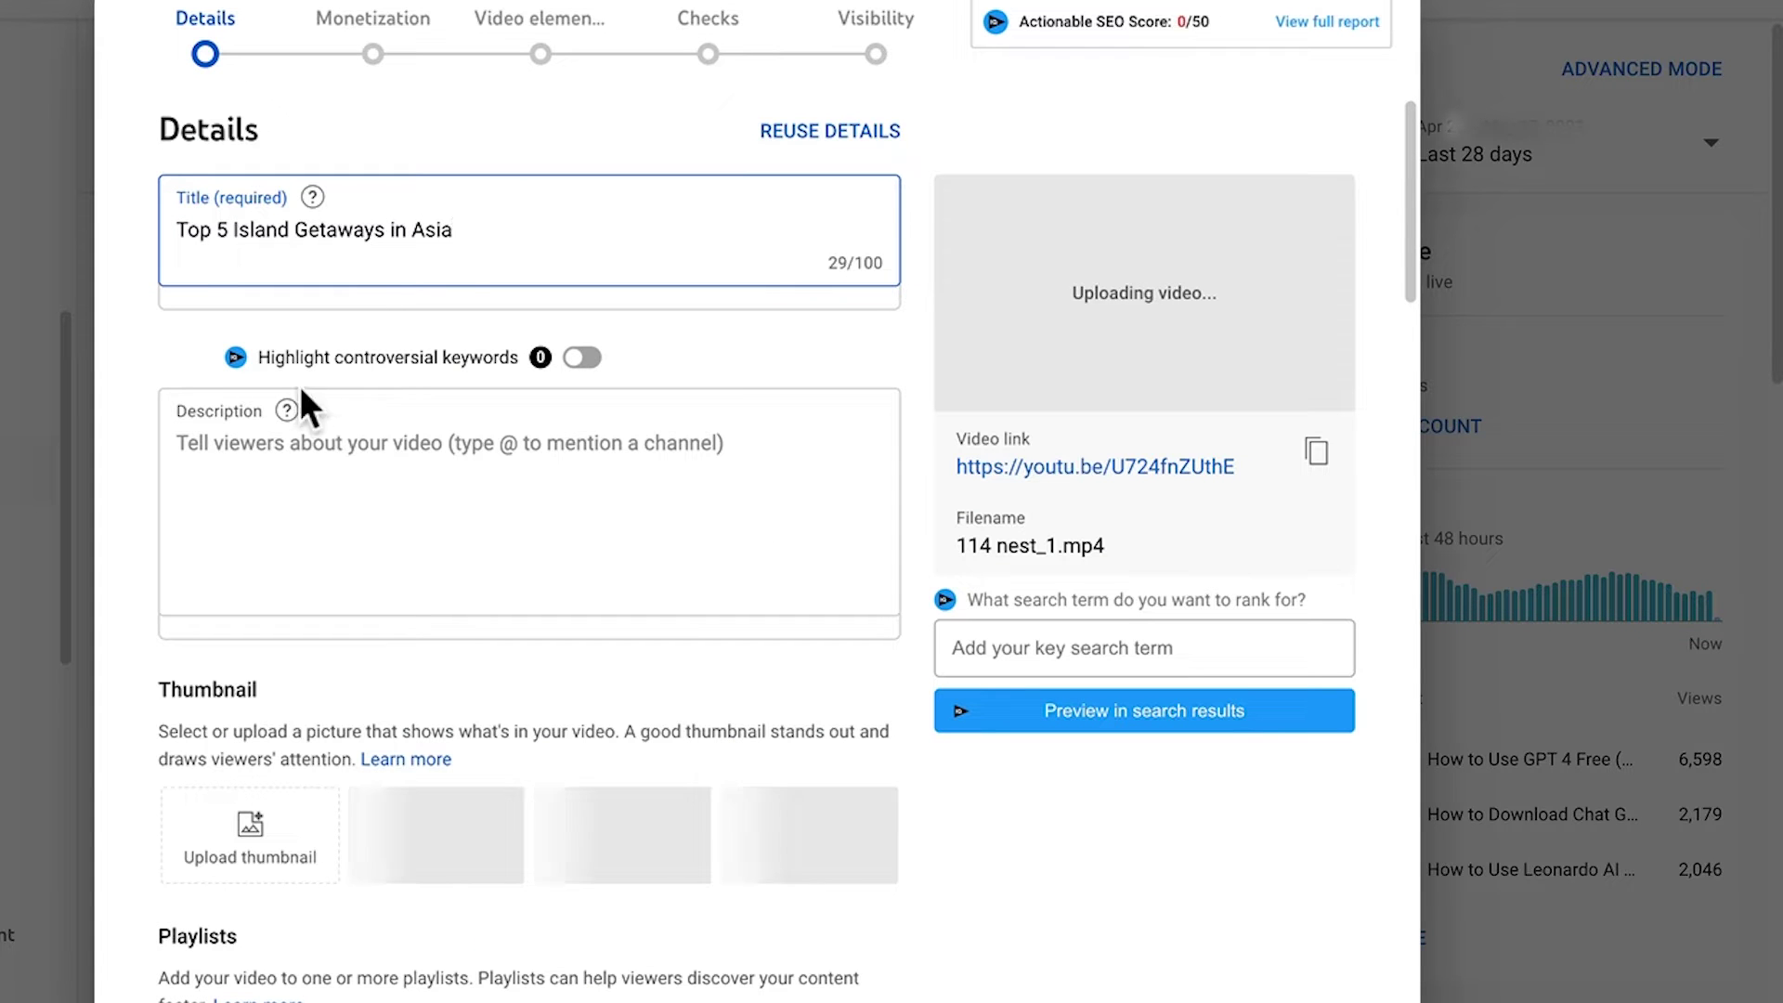
{"action": "scroll", "coordinate": [108, 464], "scroll_direction": "down", "scroll_amount": 6}
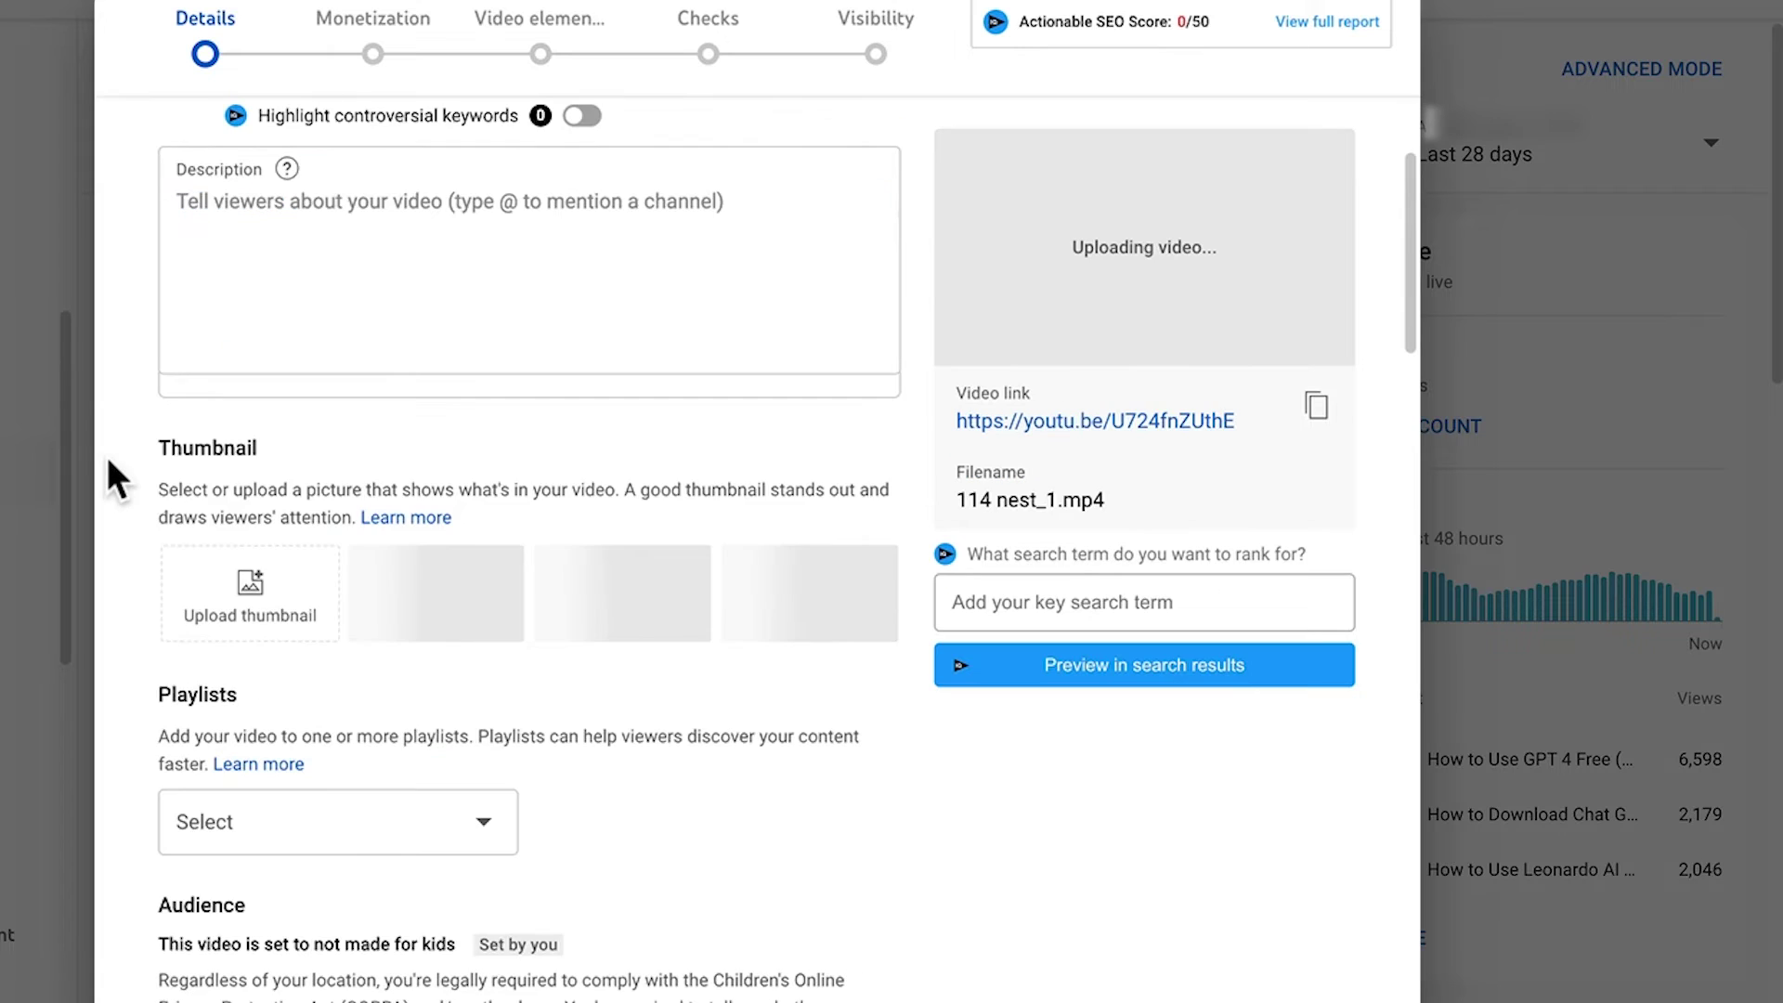
{"action": "scroll", "coordinate": [179, 497], "scroll_direction": "down", "scroll_amount": 10}
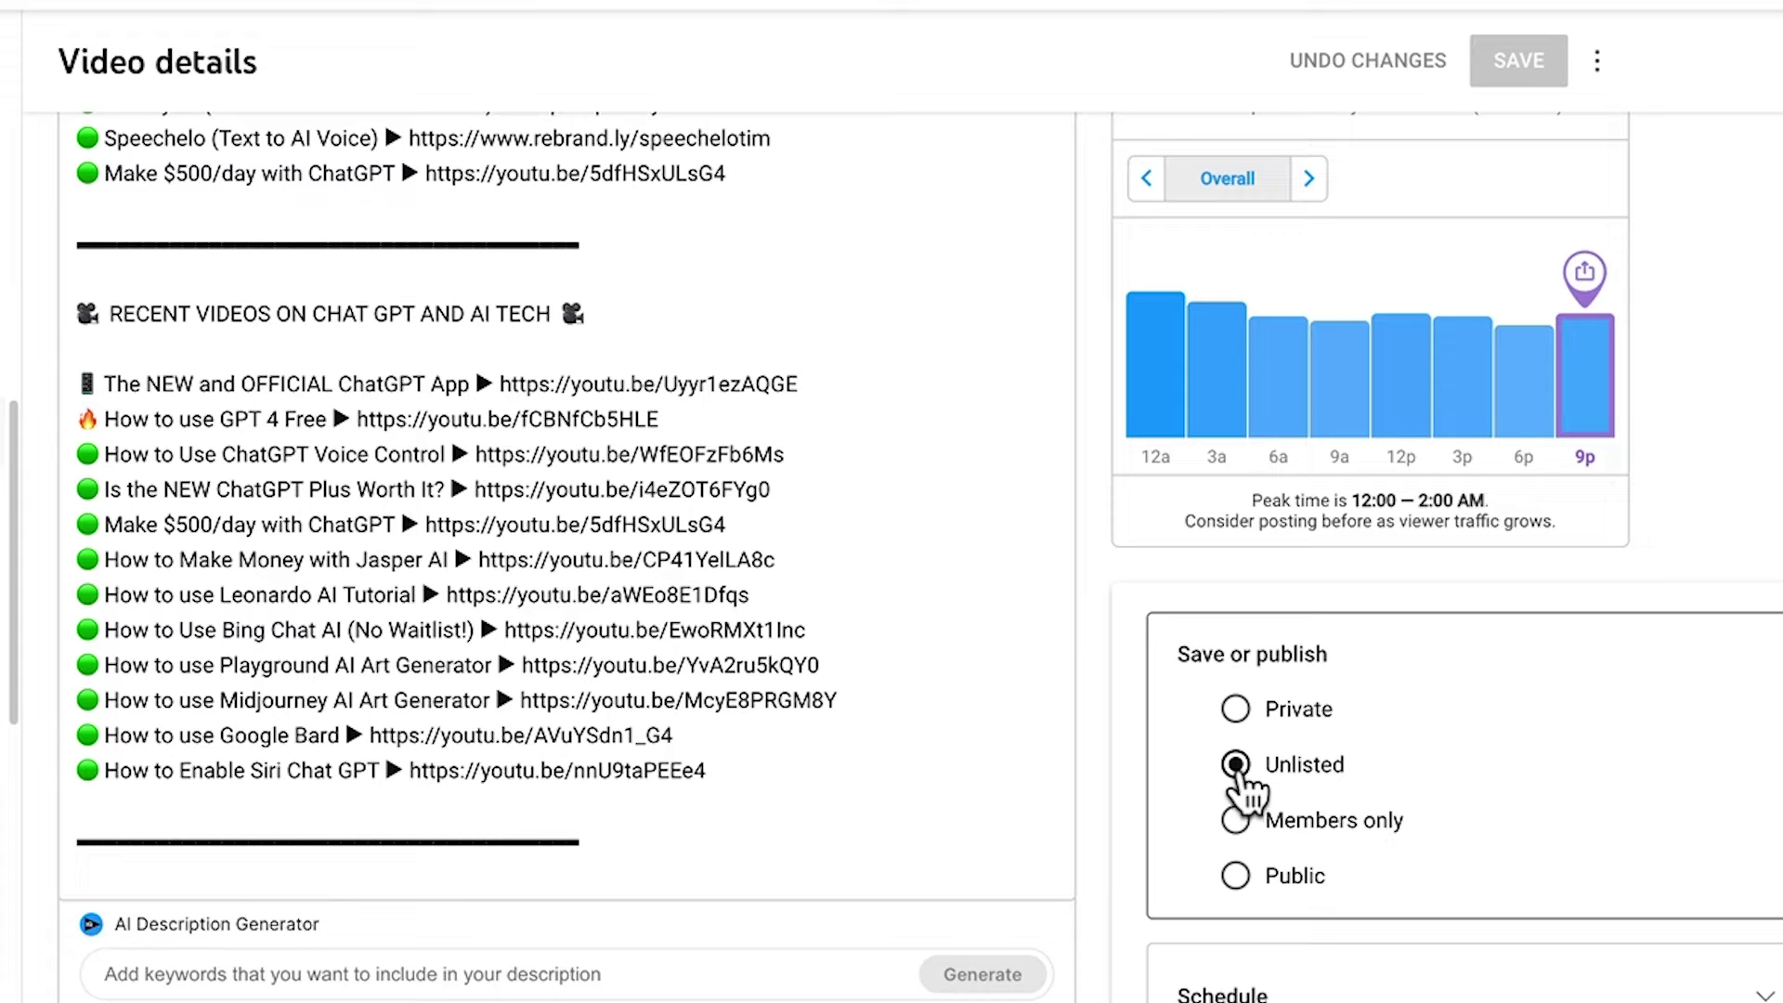
{"action": "left_click", "coordinate": [1235, 875]}
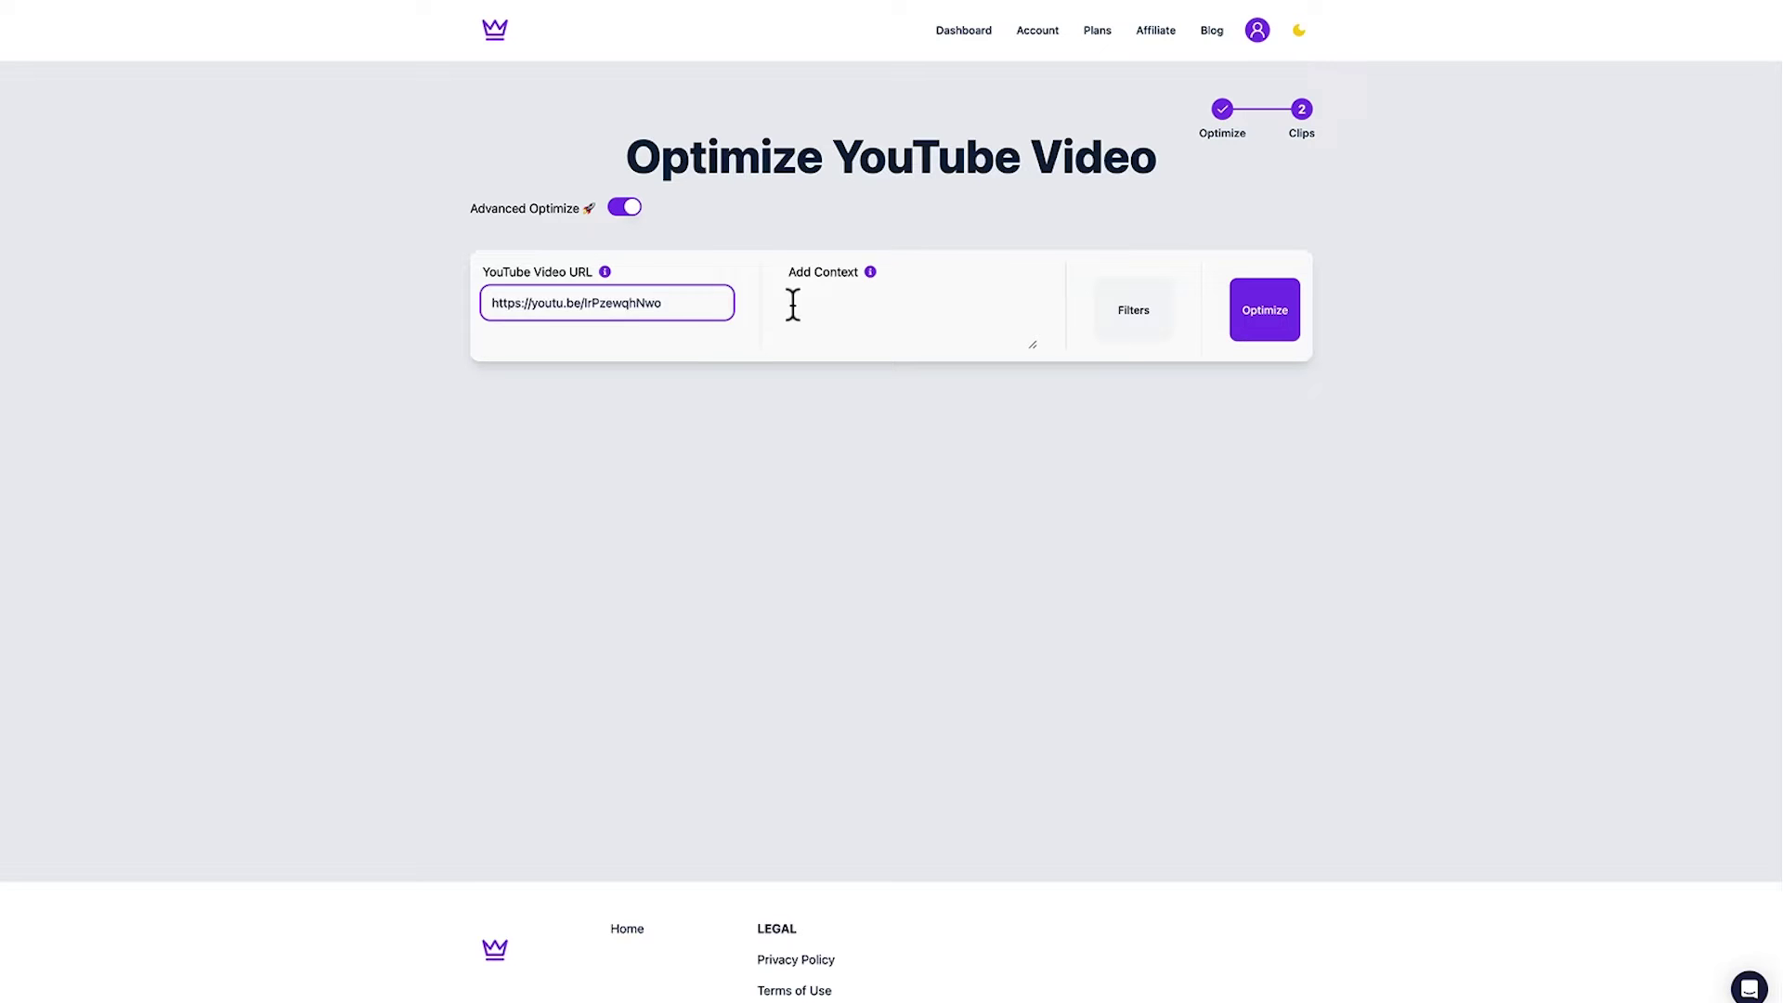
Paste context about the best three AI-based crypto coins and optimize to get transcript and titles.
{"action": "left_click", "coordinate": [812, 300]}
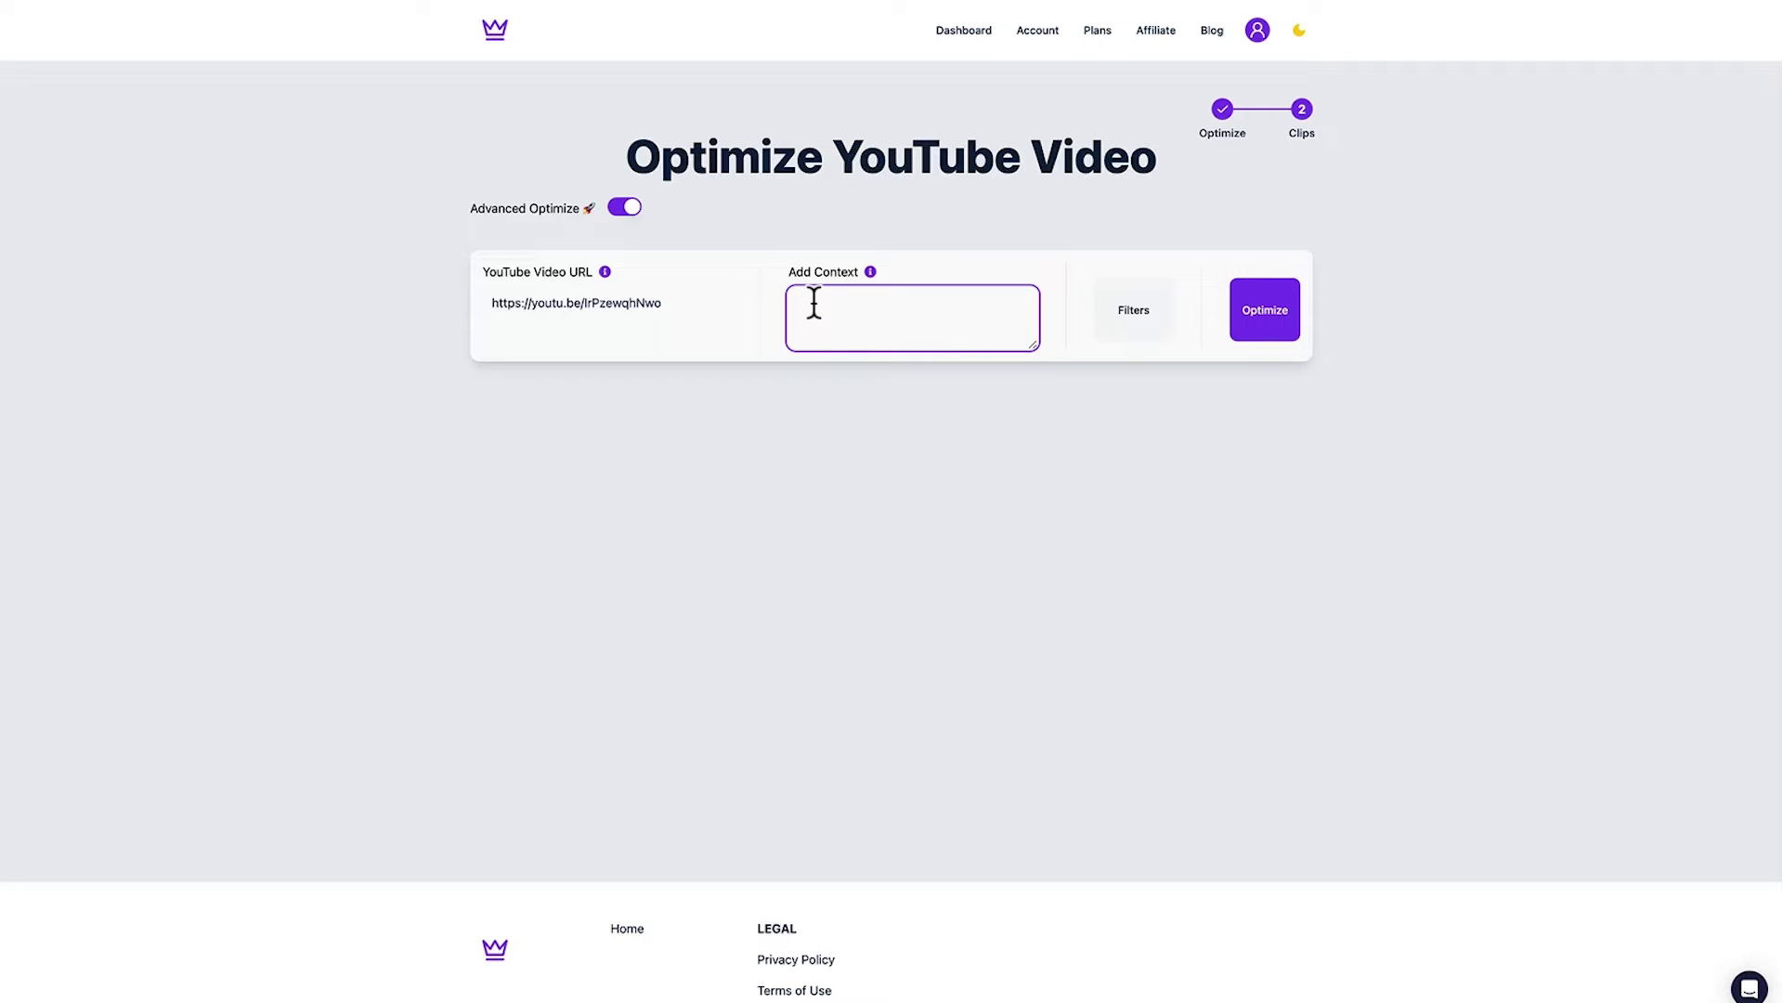
{"action": "type", "text": "the best three AI-based cryptocurrency coins to make money with investing in AI"}
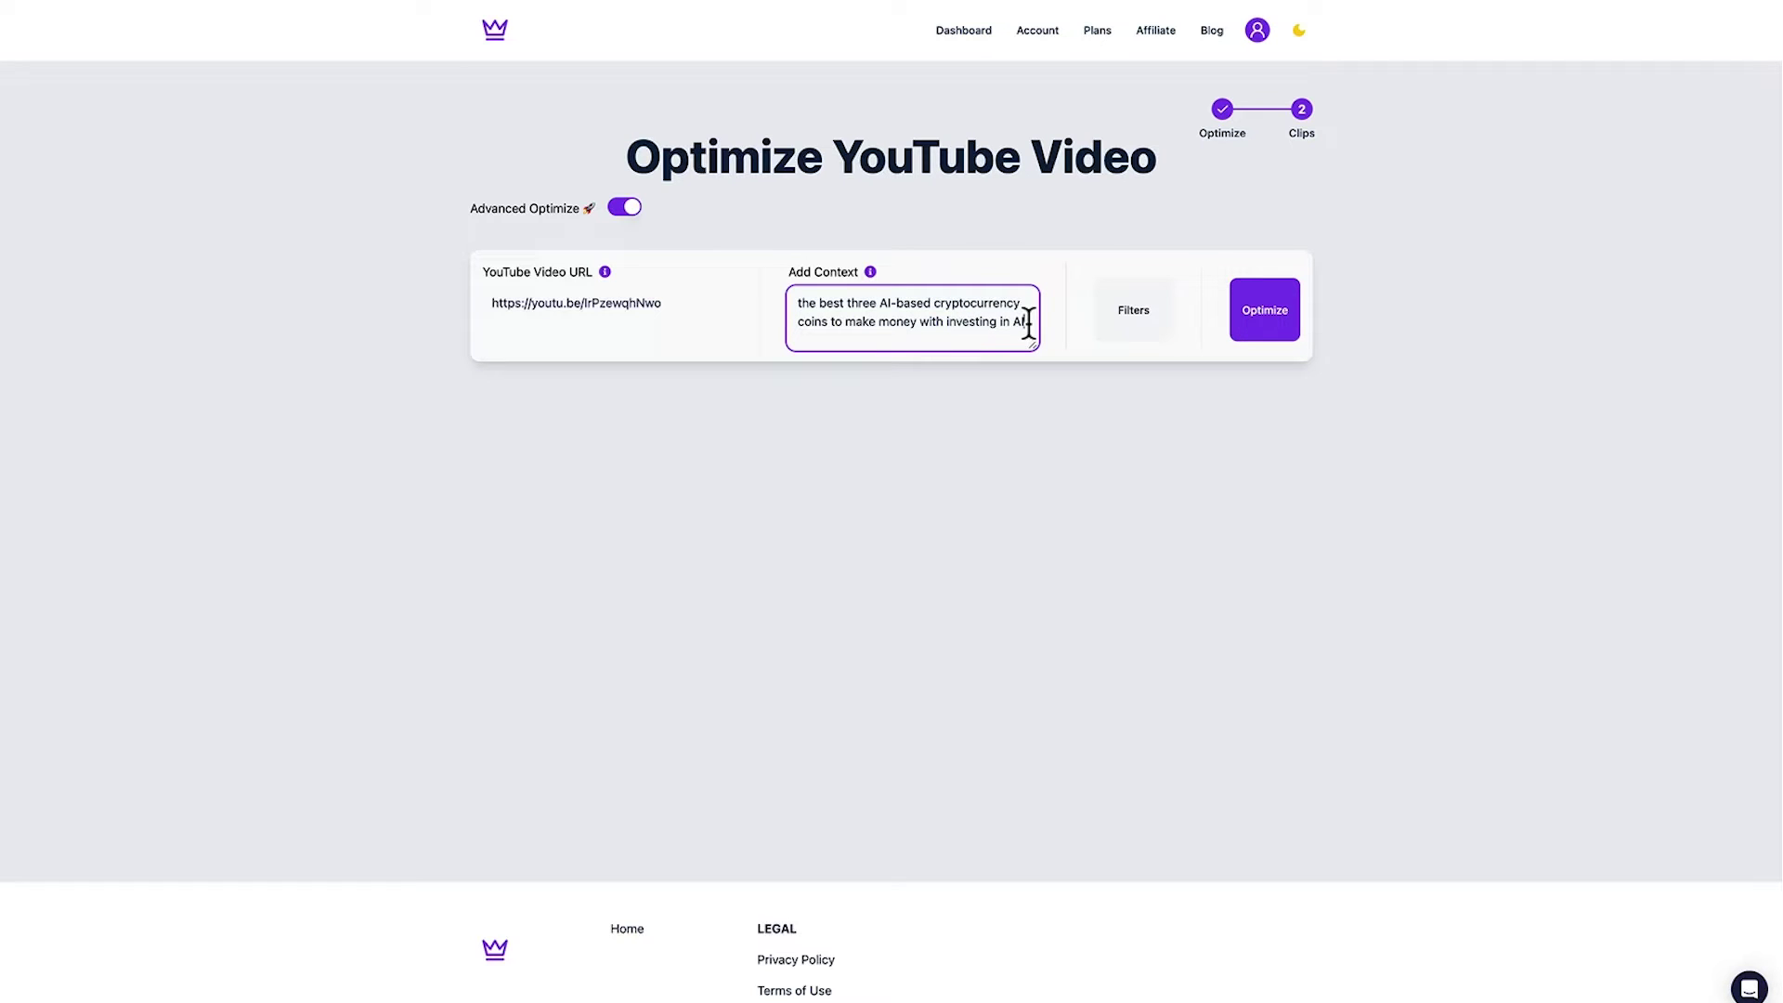
{"action": "left_click", "coordinate": [1240, 307]}
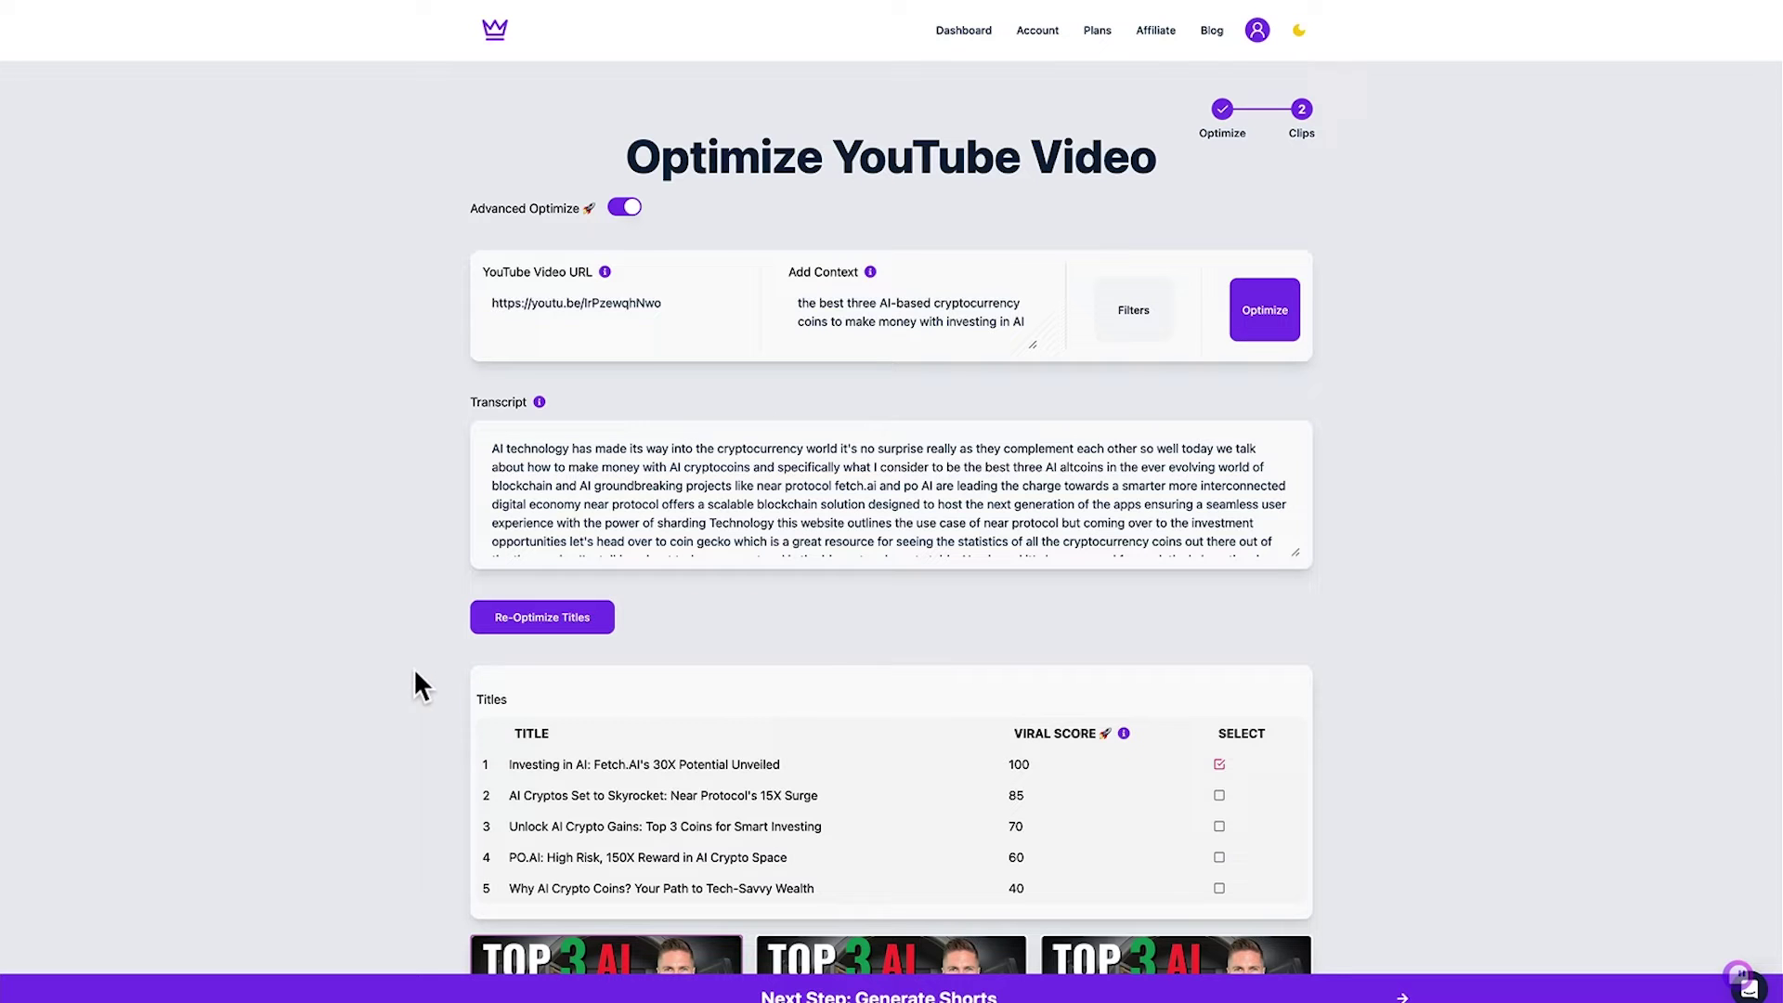
{"action": "scroll", "coordinate": [410, 749], "scroll_direction": "down", "scroll_amount": 6}
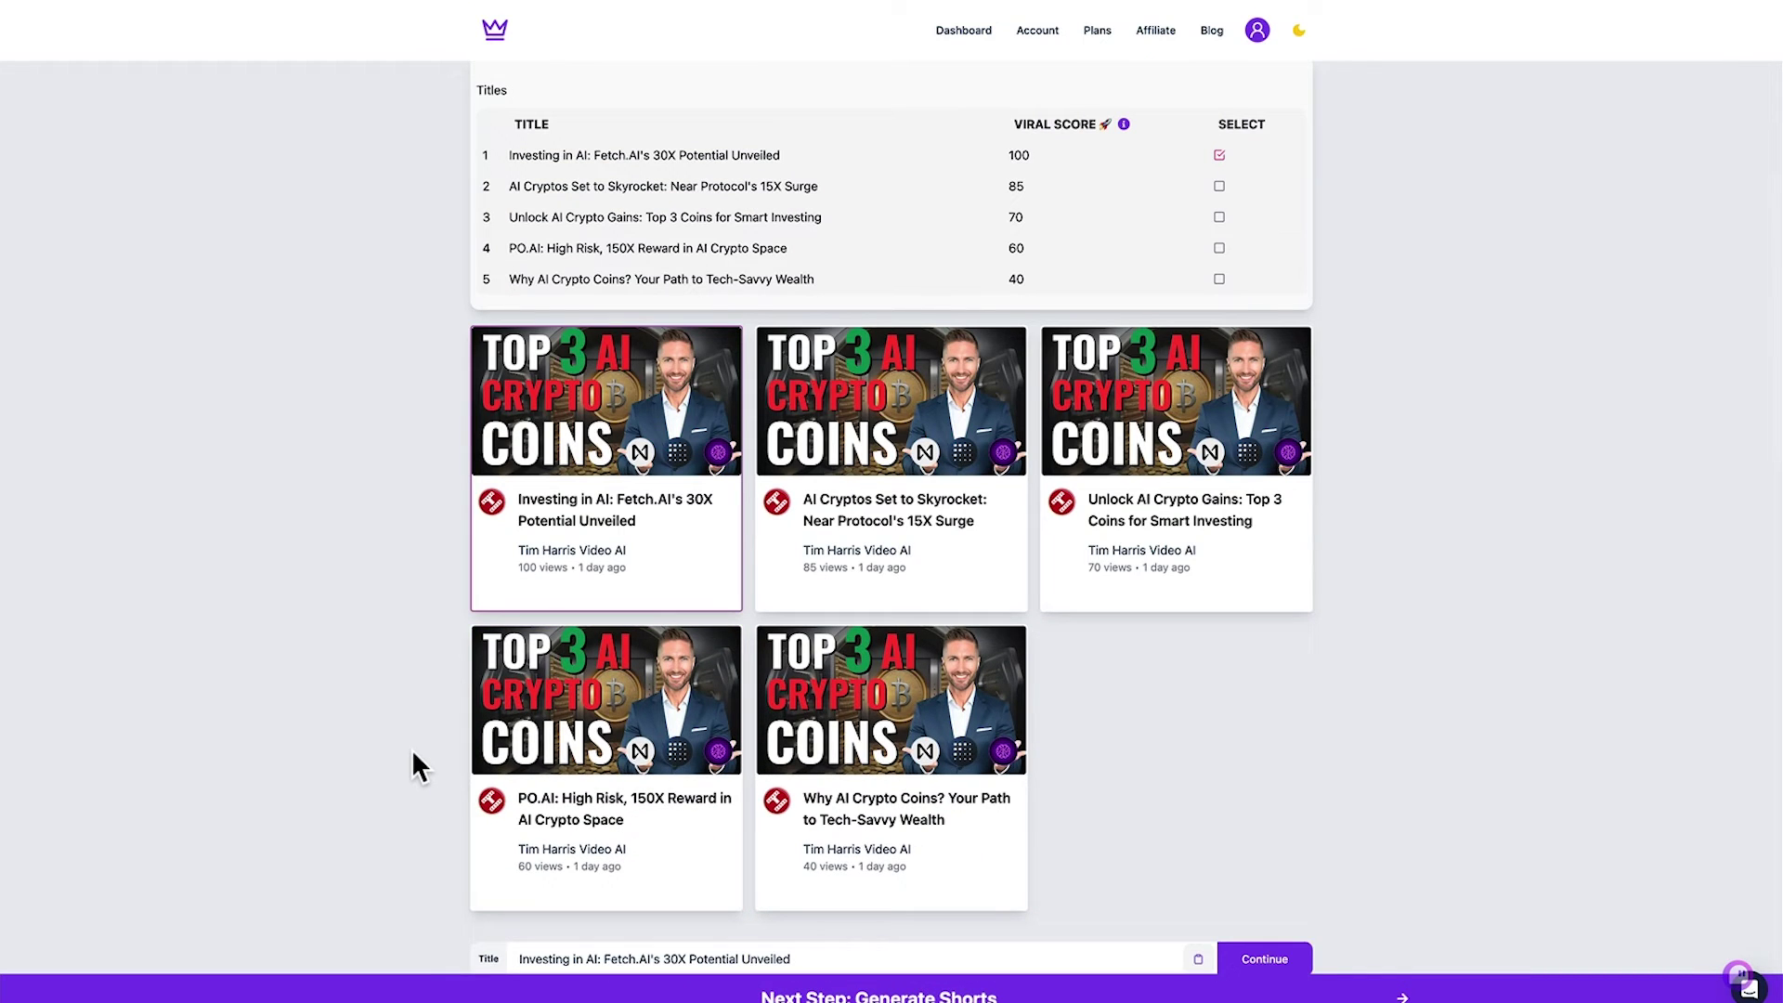
{"action": "scroll", "coordinate": [410, 748], "scroll_direction": "down", "scroll_amount": 9}
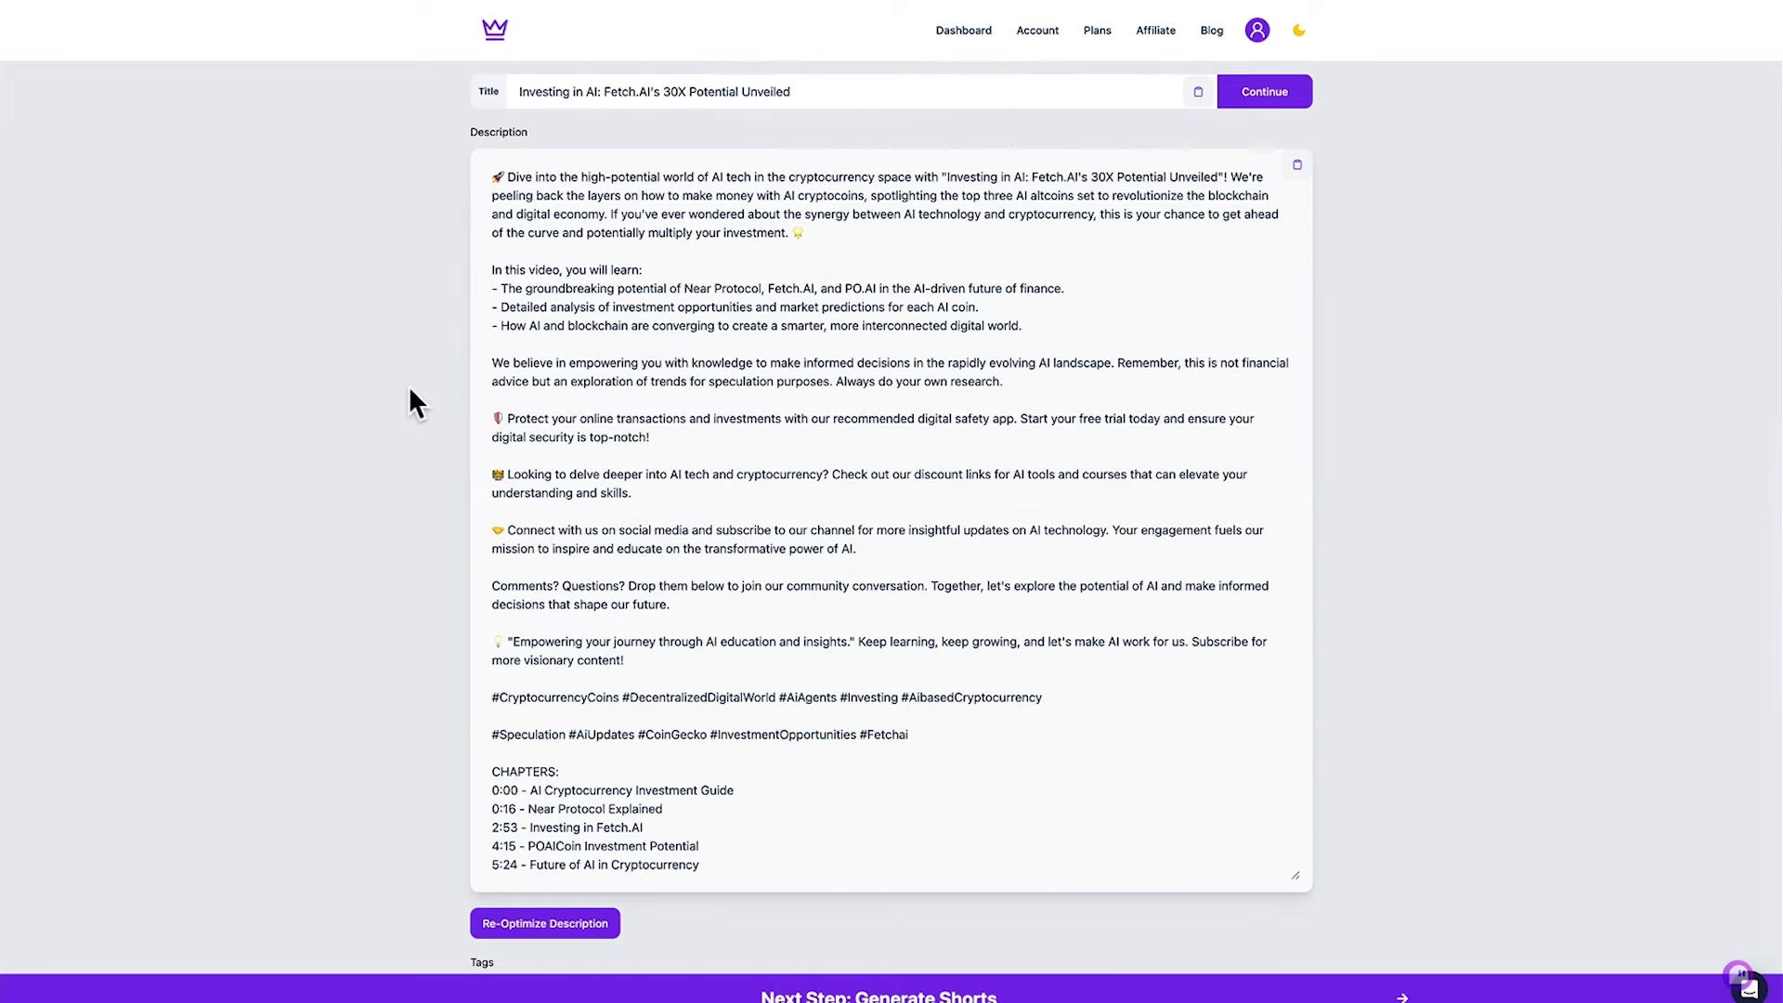
{"action": "scroll", "coordinate": [409, 387], "scroll_direction": "down", "scroll_amount": 6}
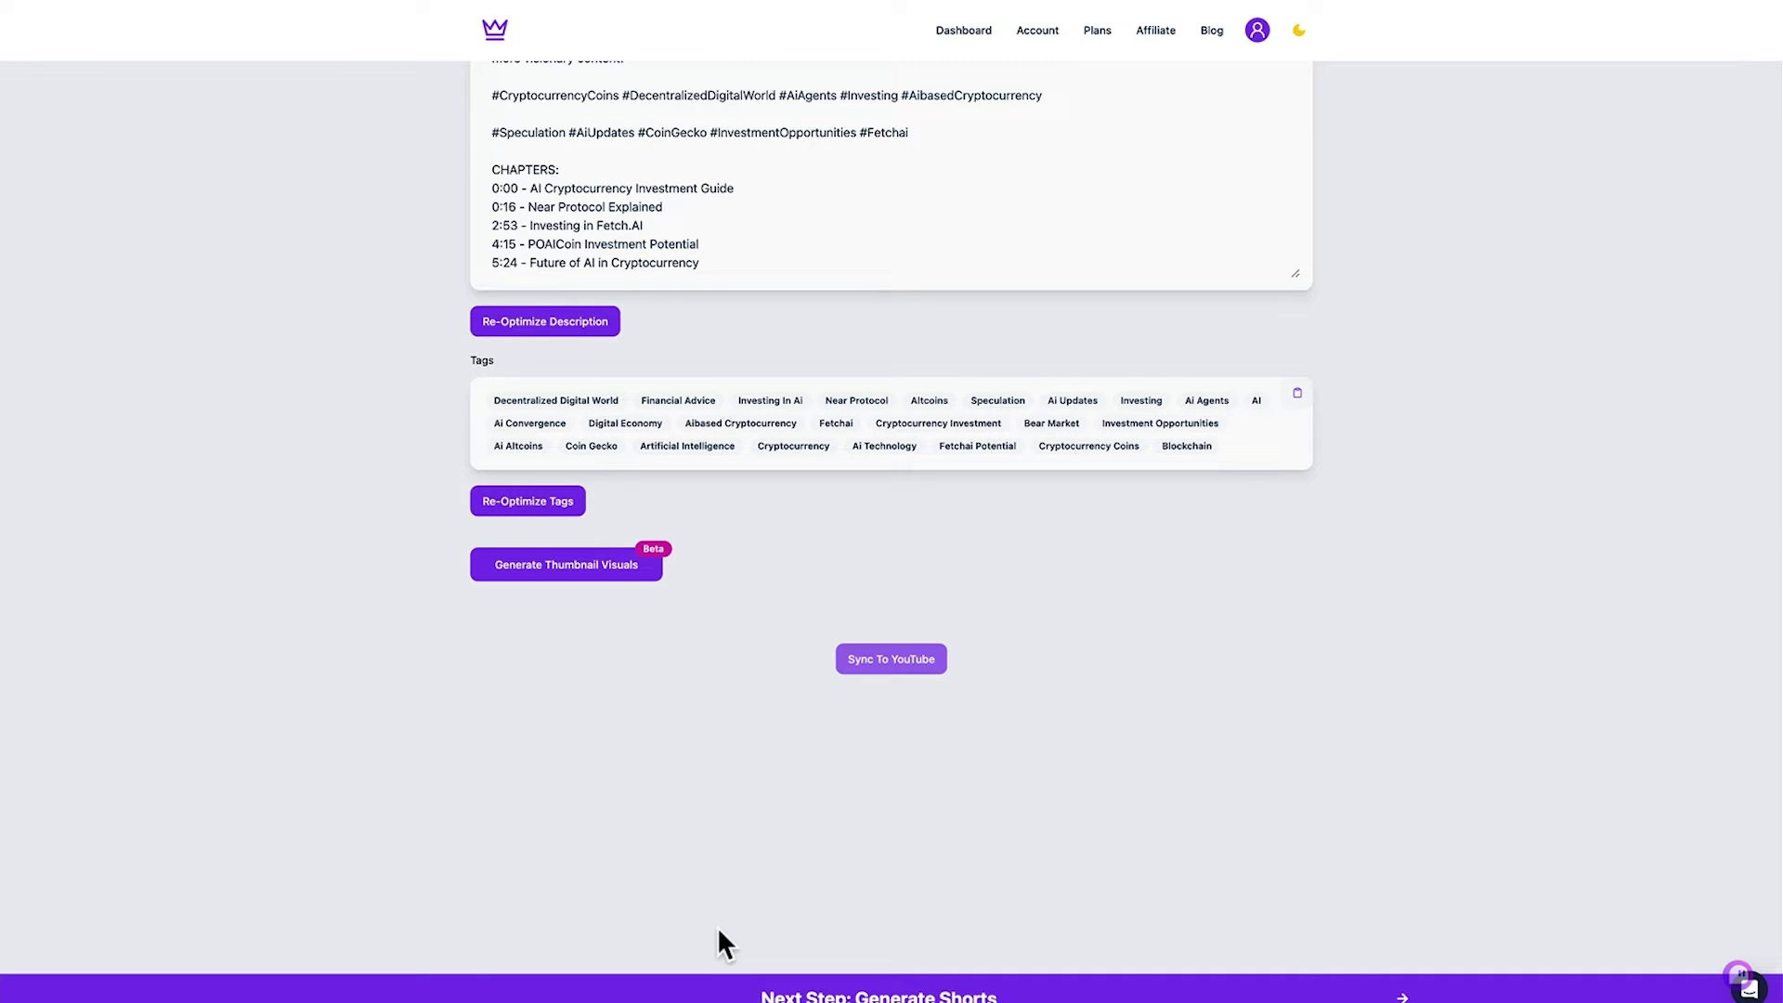
{"action": "scroll", "coordinate": [264, 738], "scroll_direction": "up", "scroll_amount": 10}
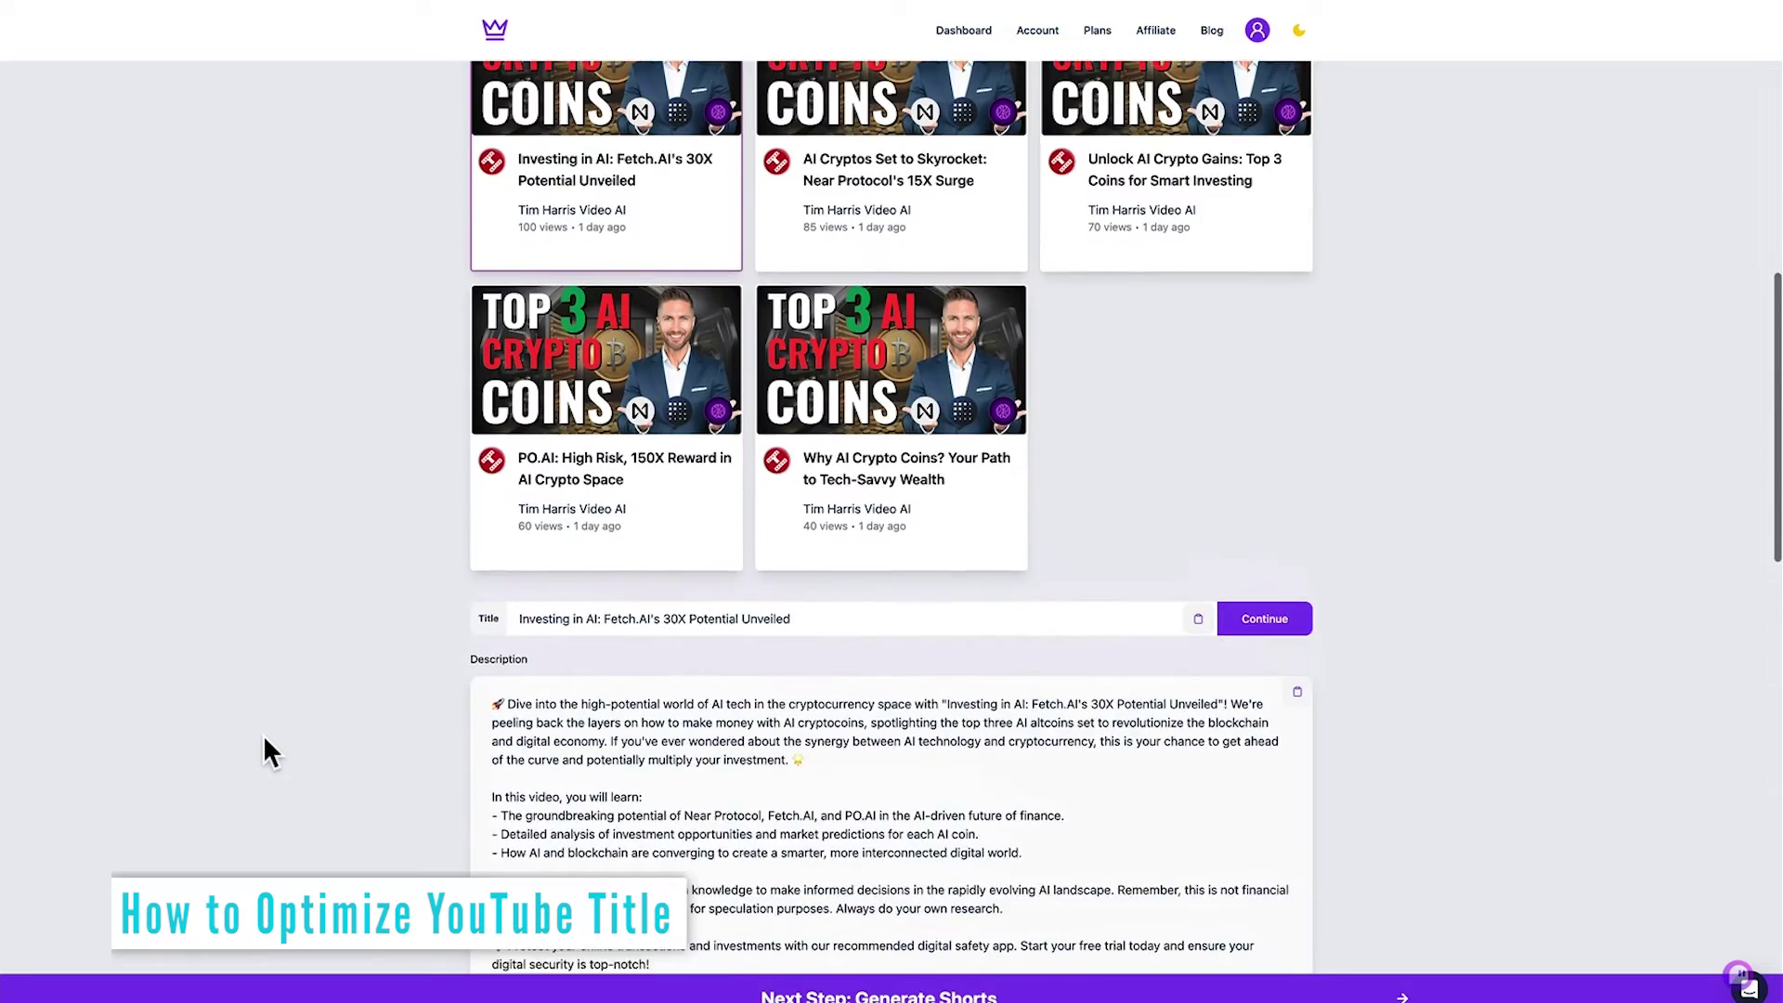
{"action": "scroll", "coordinate": [265, 740], "scroll_direction": "up", "scroll_amount": 3}
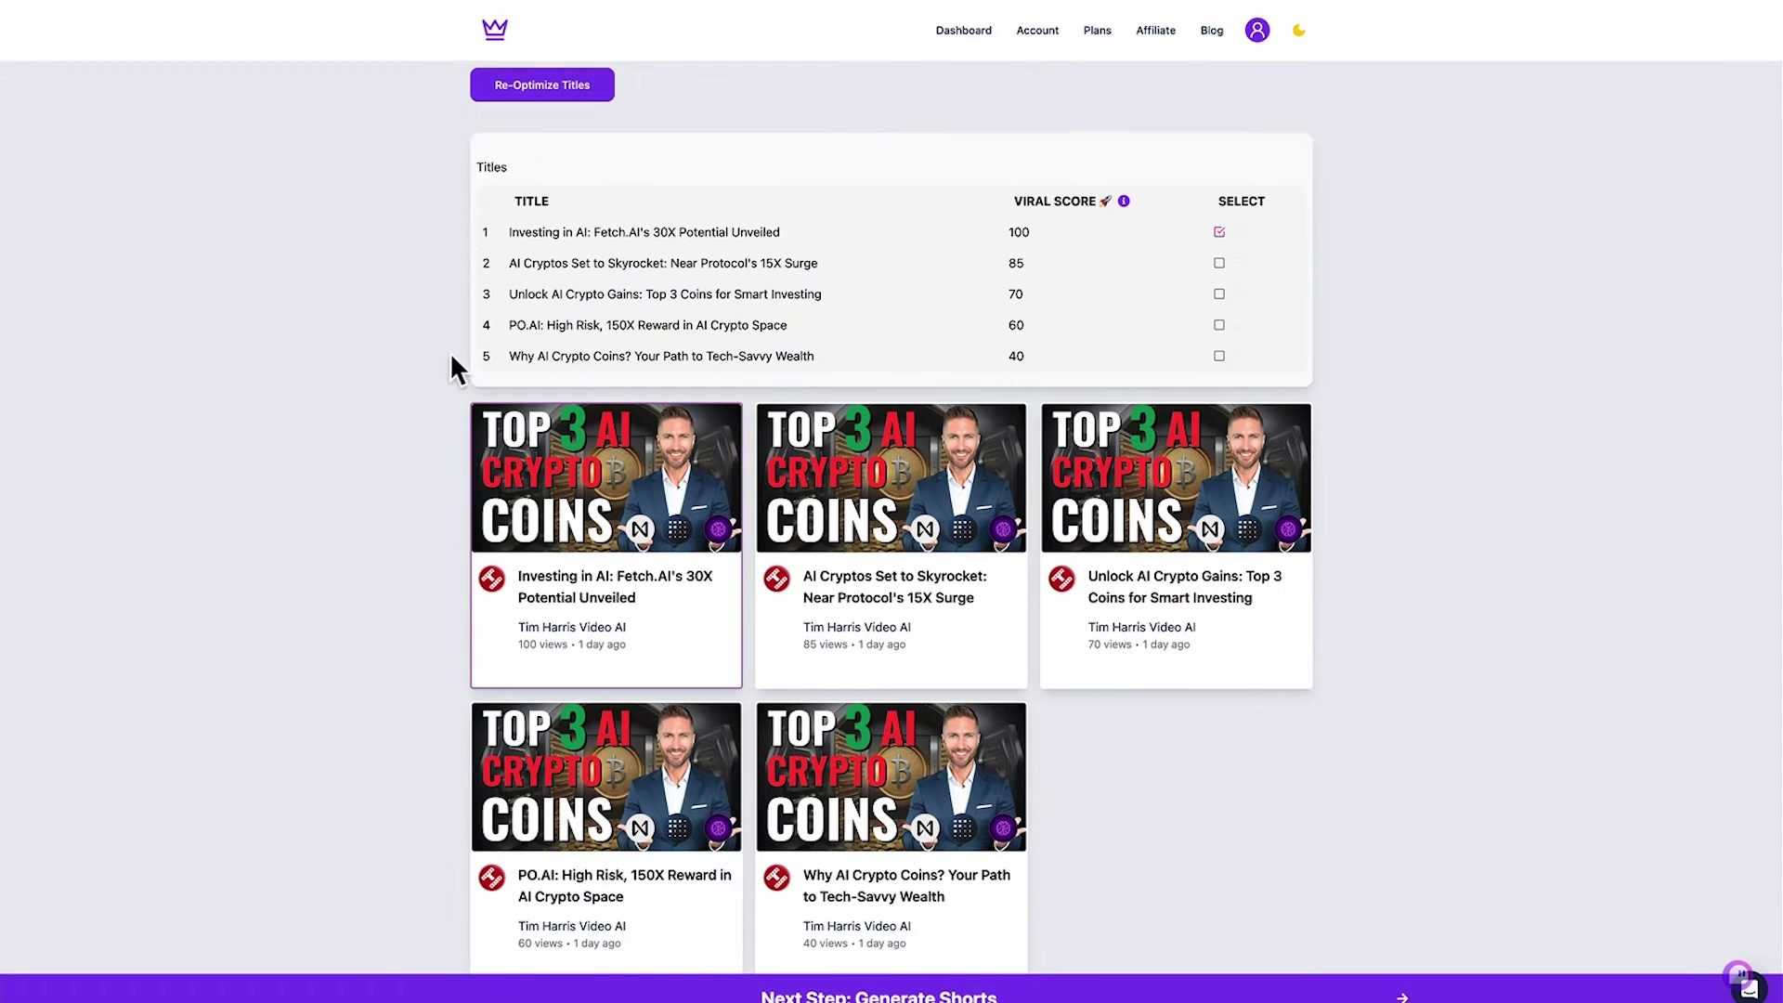
Select 'Unlock AI Crypto Gains: Top 3 Coins for Smart Investing' from the suggested titles.
{"action": "scroll", "coordinate": [436, 464], "scroll_direction": "up", "scroll_amount": 5}
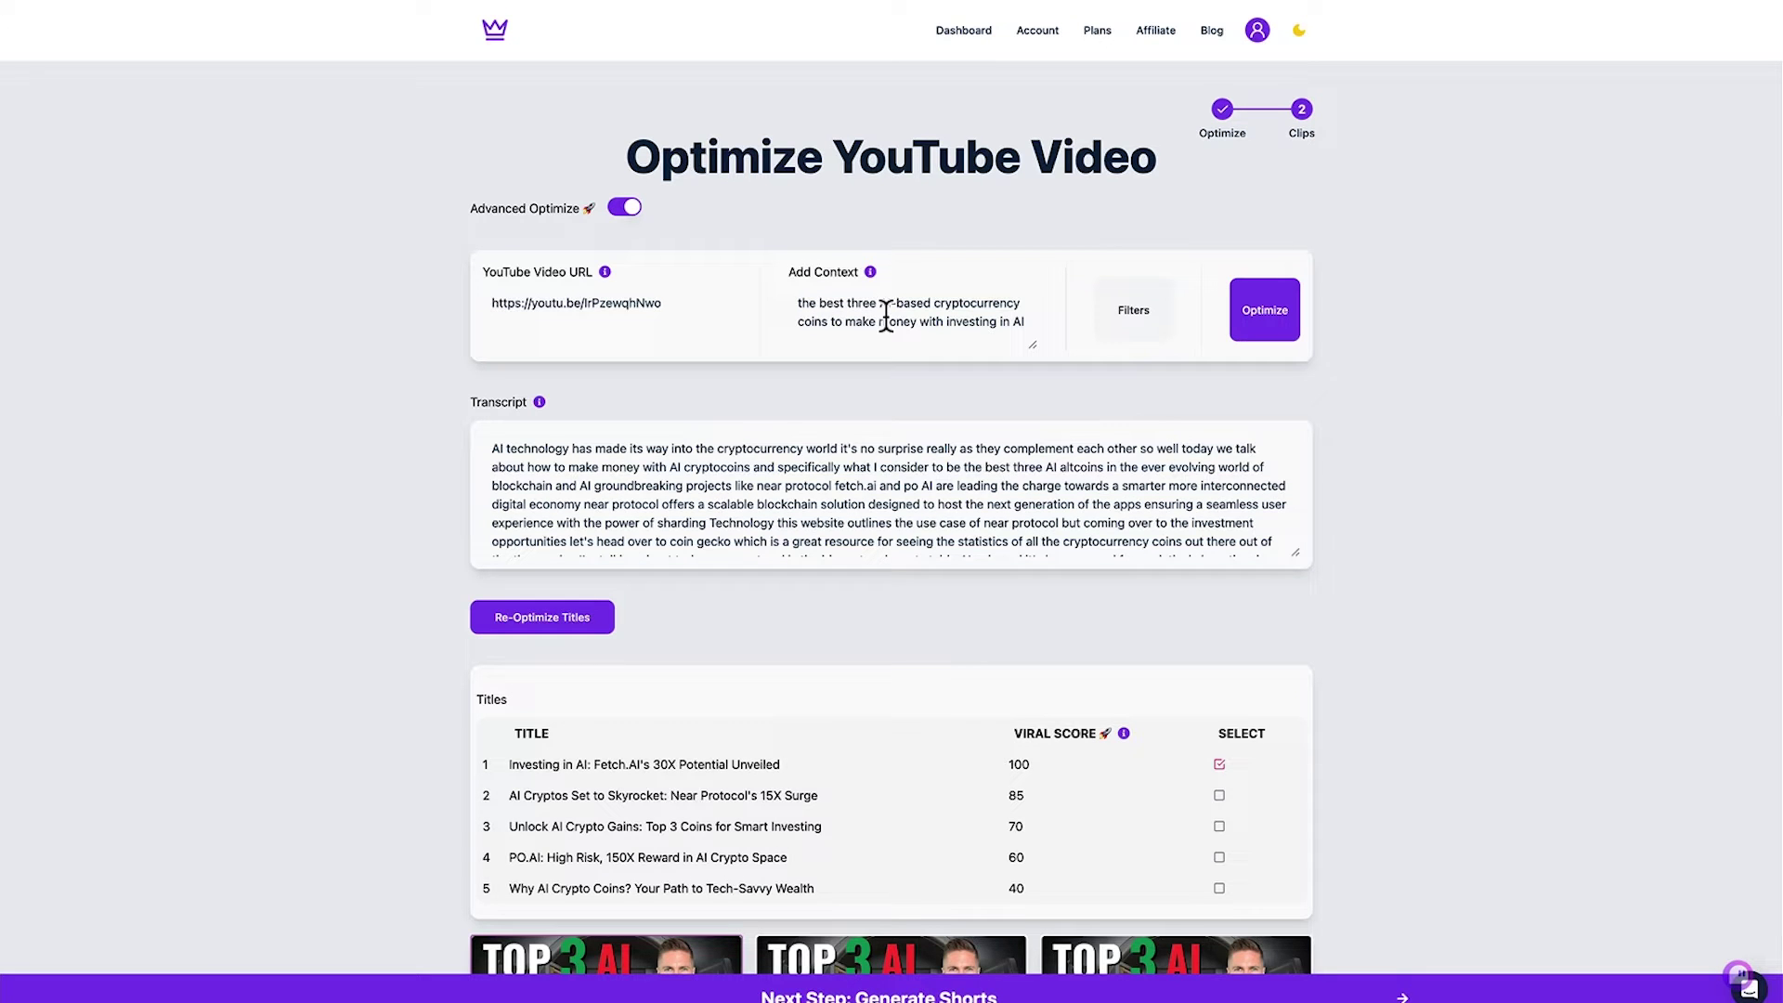
{"action": "scroll", "coordinate": [453, 238], "scroll_direction": "down", "scroll_amount": 5}
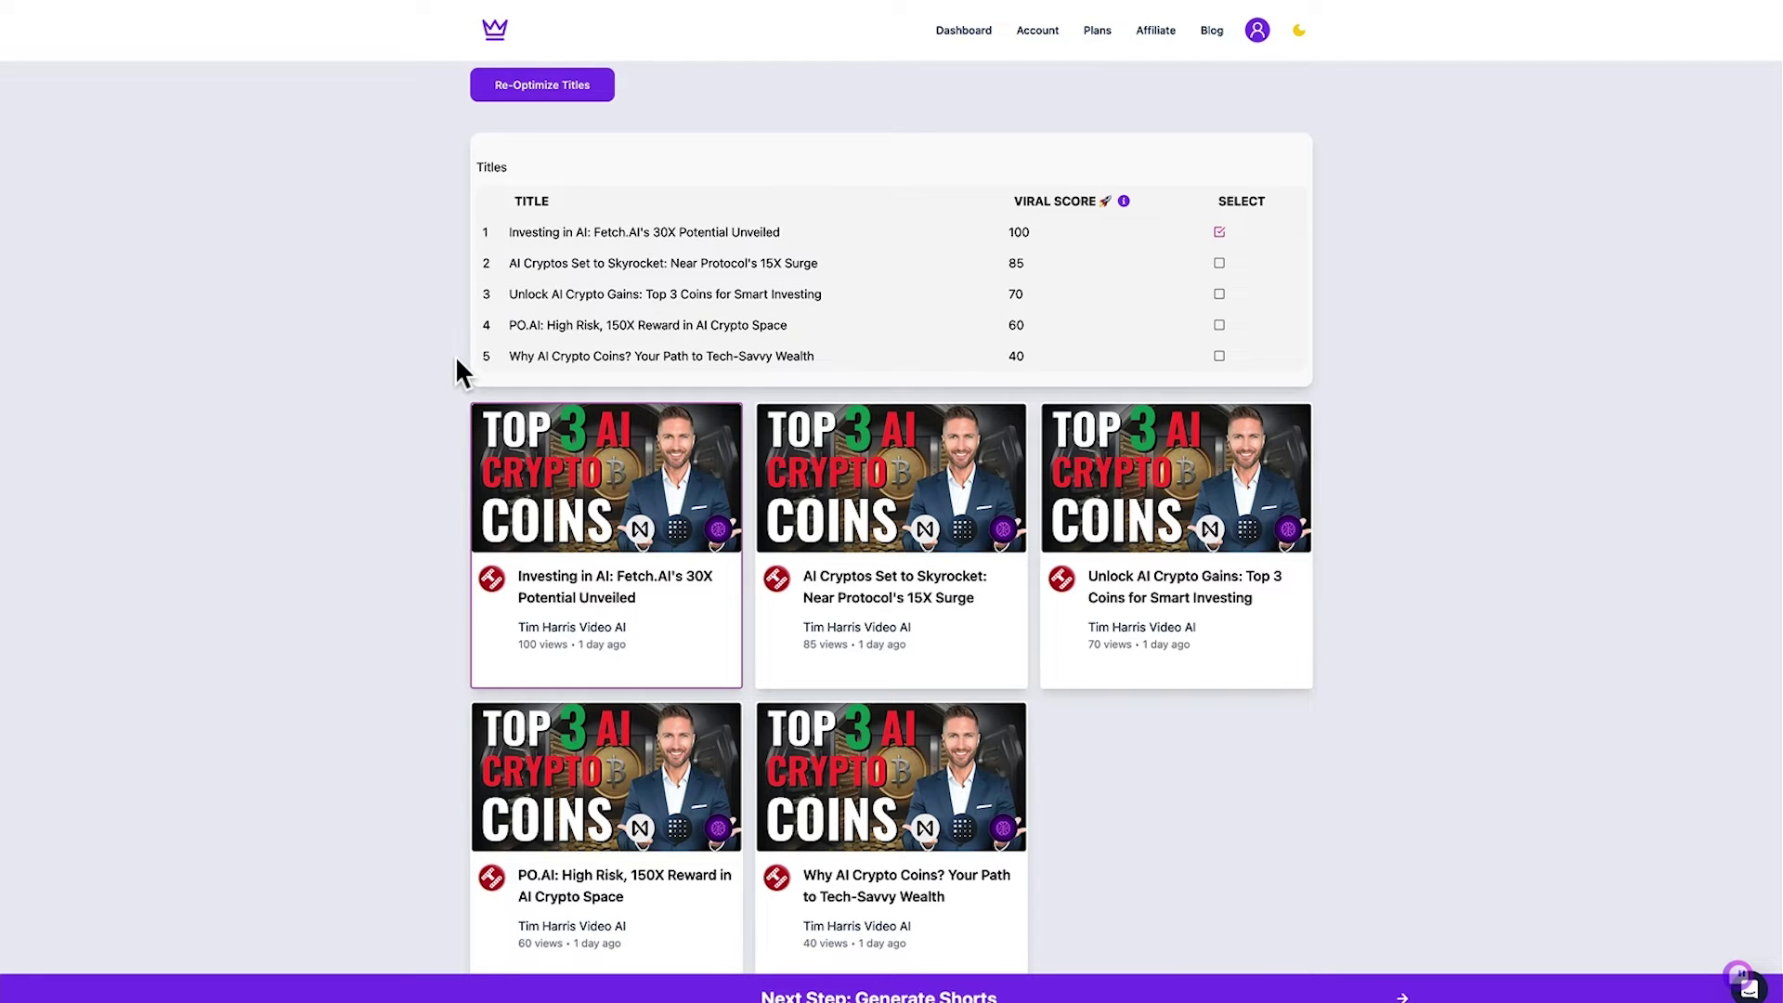
{"action": "left_click", "coordinate": [1219, 295]}
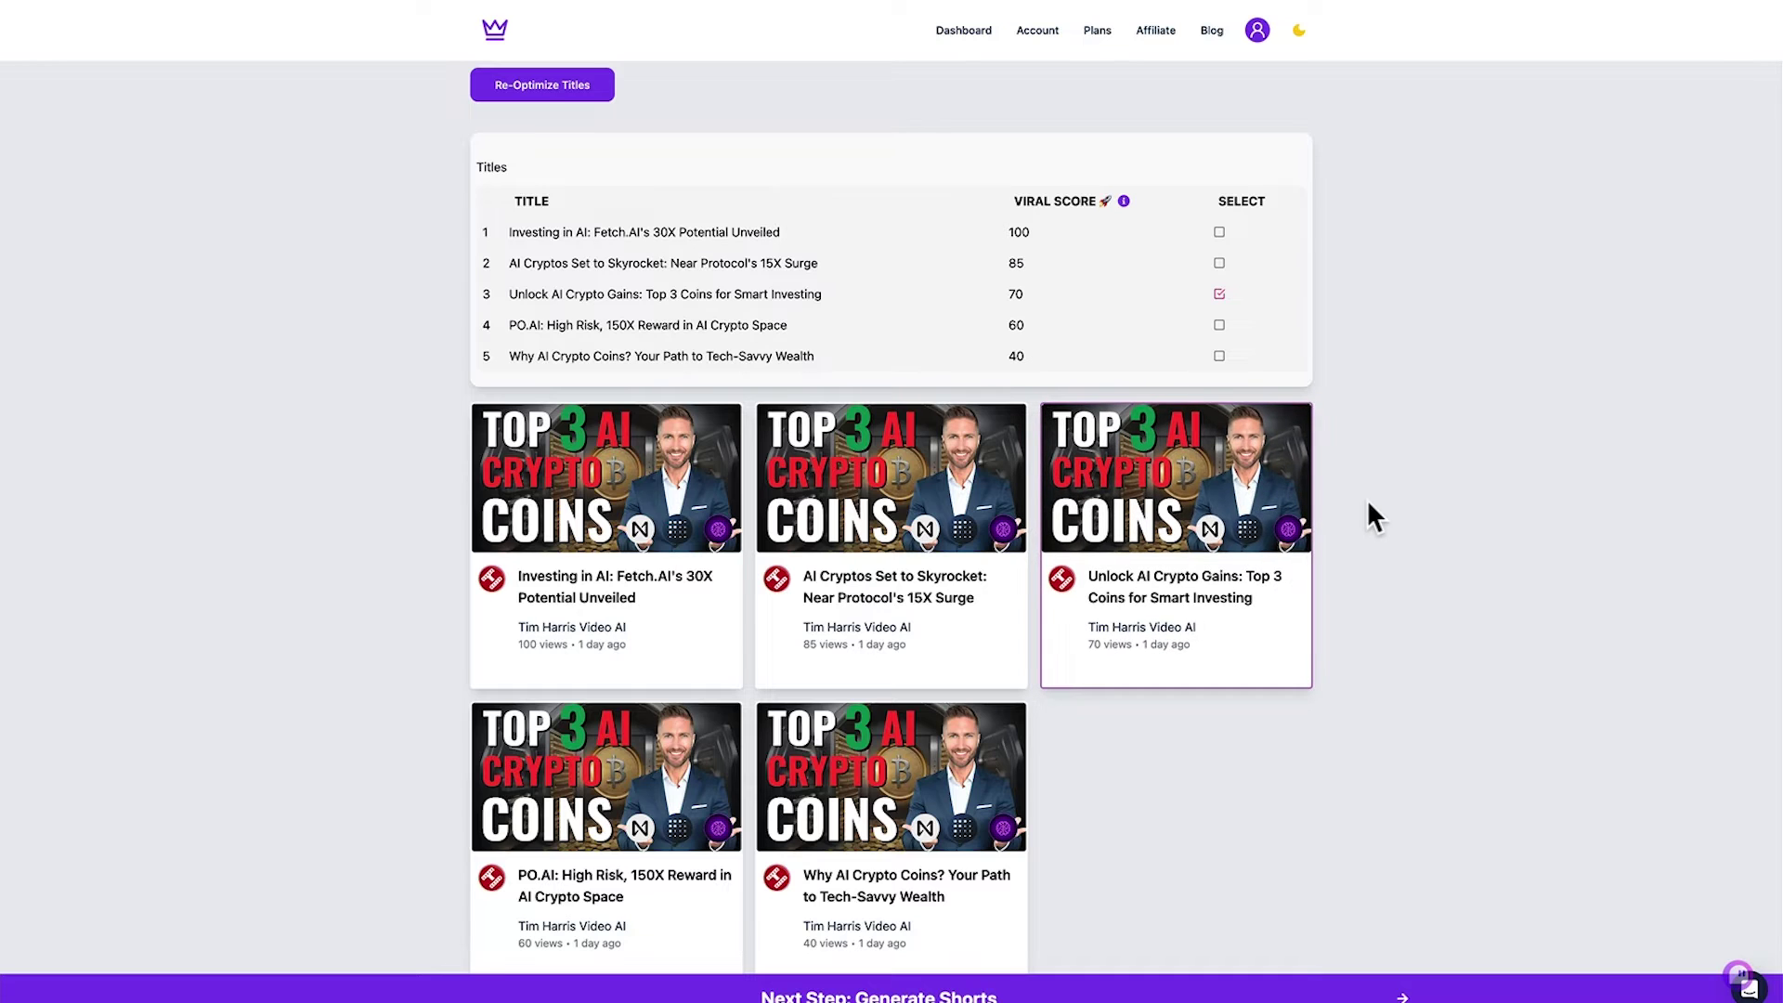
Regenerate the titles to 10 suggestions and reselect the Unlock AI Crypto Gains title.
{"action": "scroll", "coordinate": [341, 413], "scroll_direction": "up", "scroll_amount": 1}
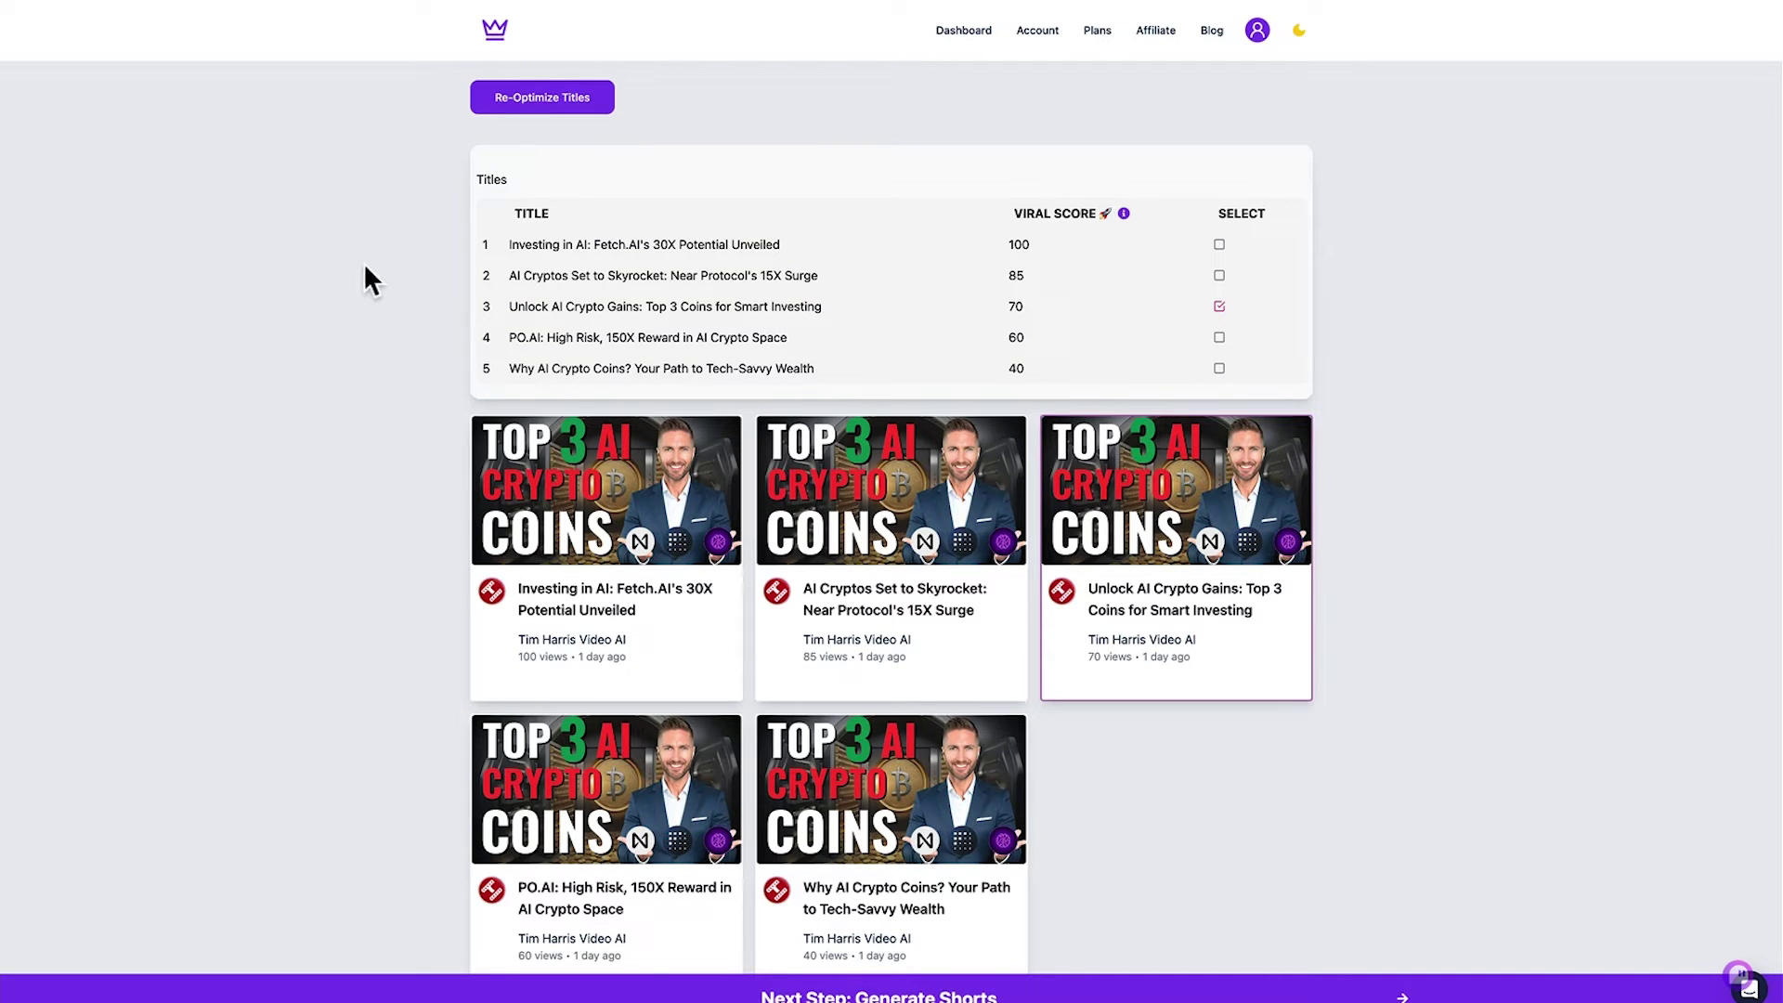
{"action": "left_click", "coordinate": [536, 109]}
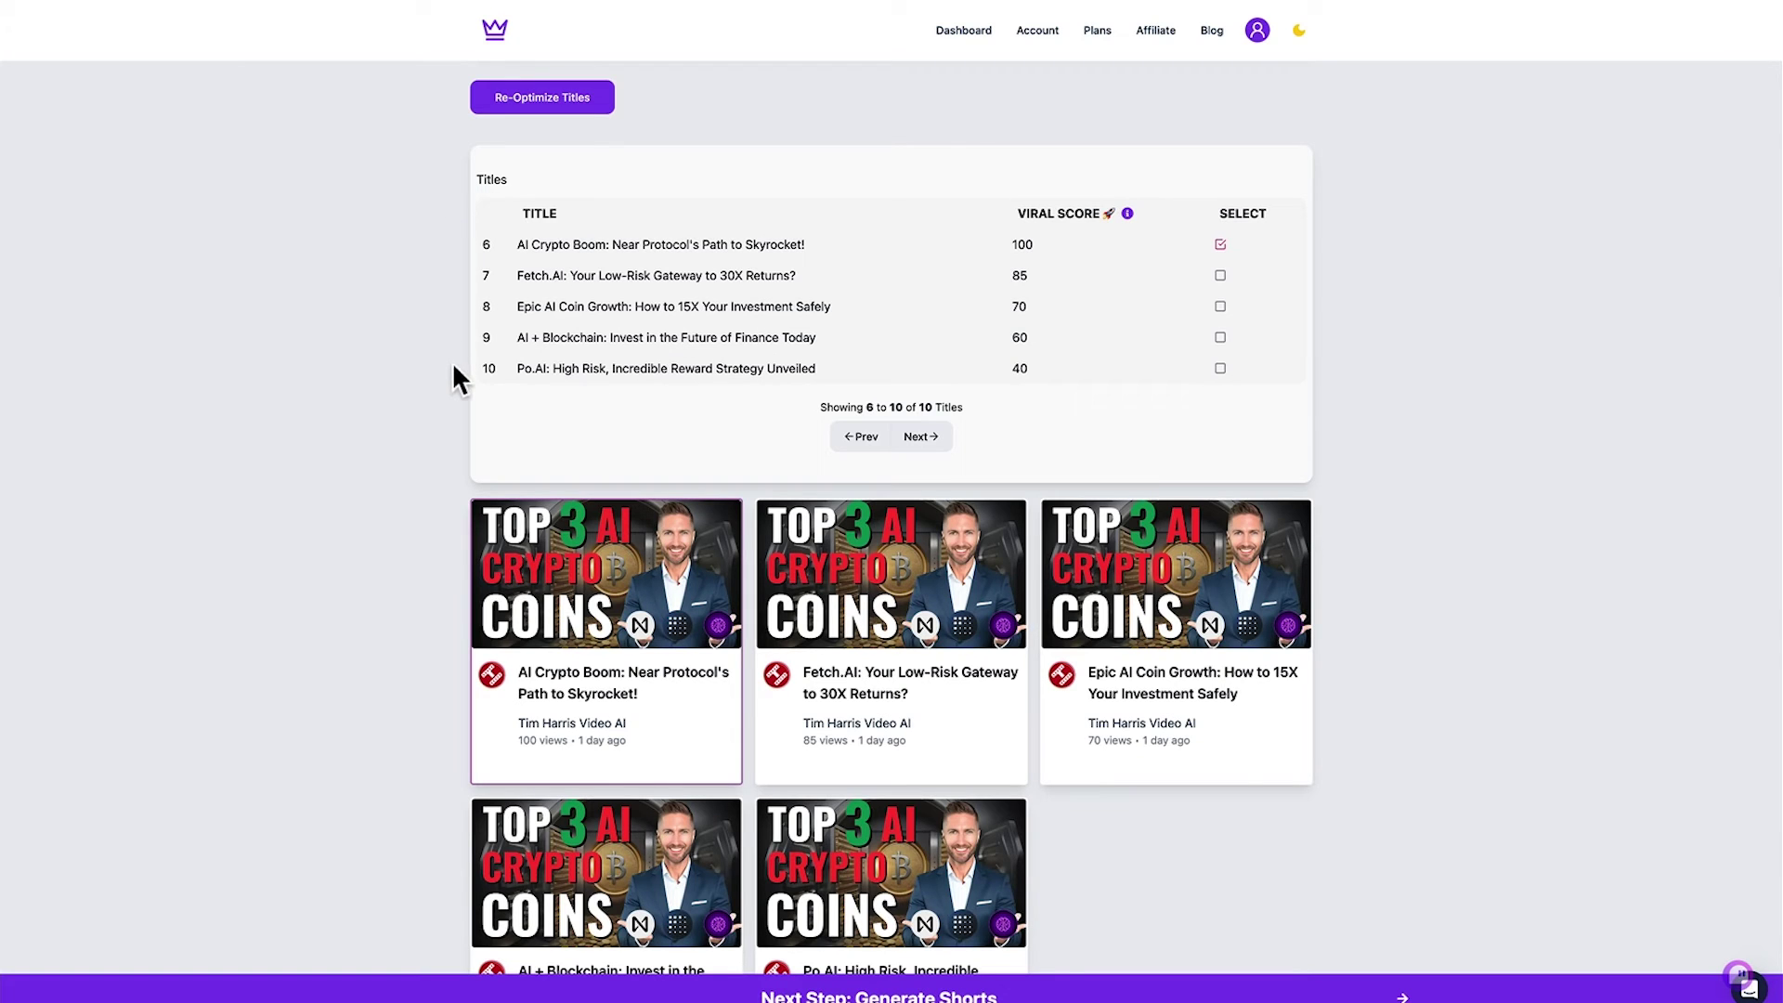
{"action": "left_click", "coordinate": [852, 437]}
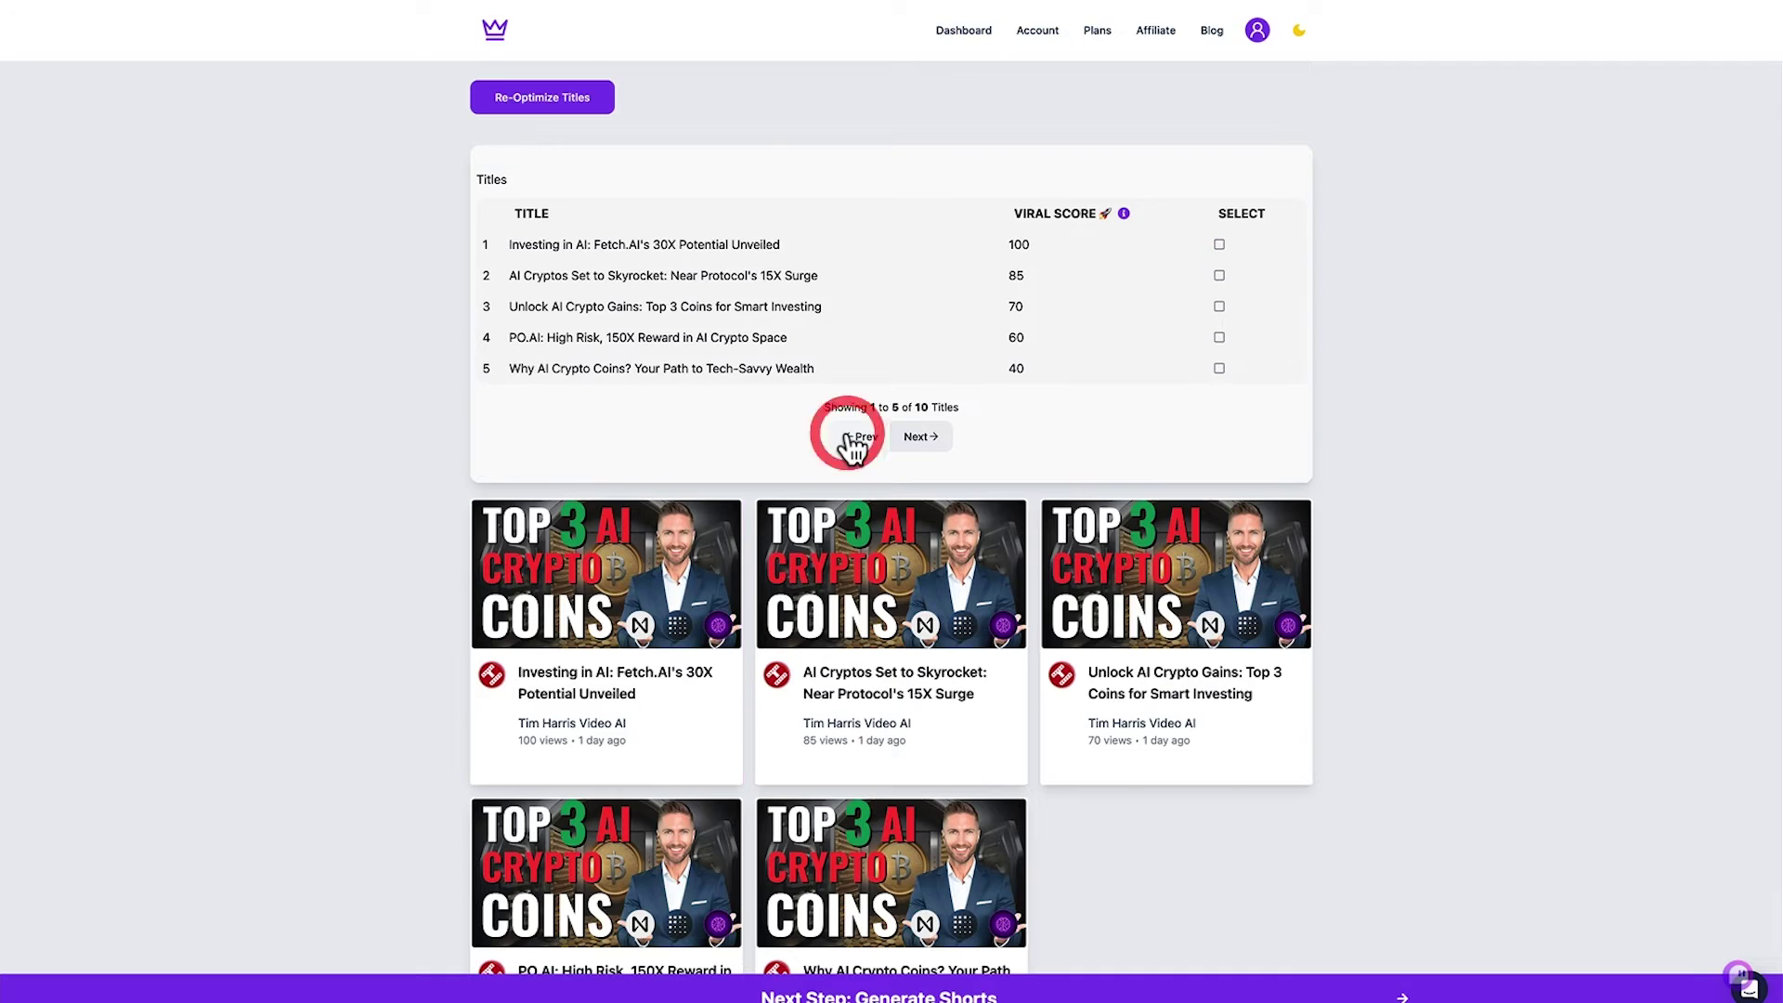
{"action": "left_click", "coordinate": [1218, 307]}
{"action": "left_click", "coordinate": [1219, 308]}
{"action": "scroll", "coordinate": [370, 613], "scroll_direction": "down", "scroll_amount": 3}
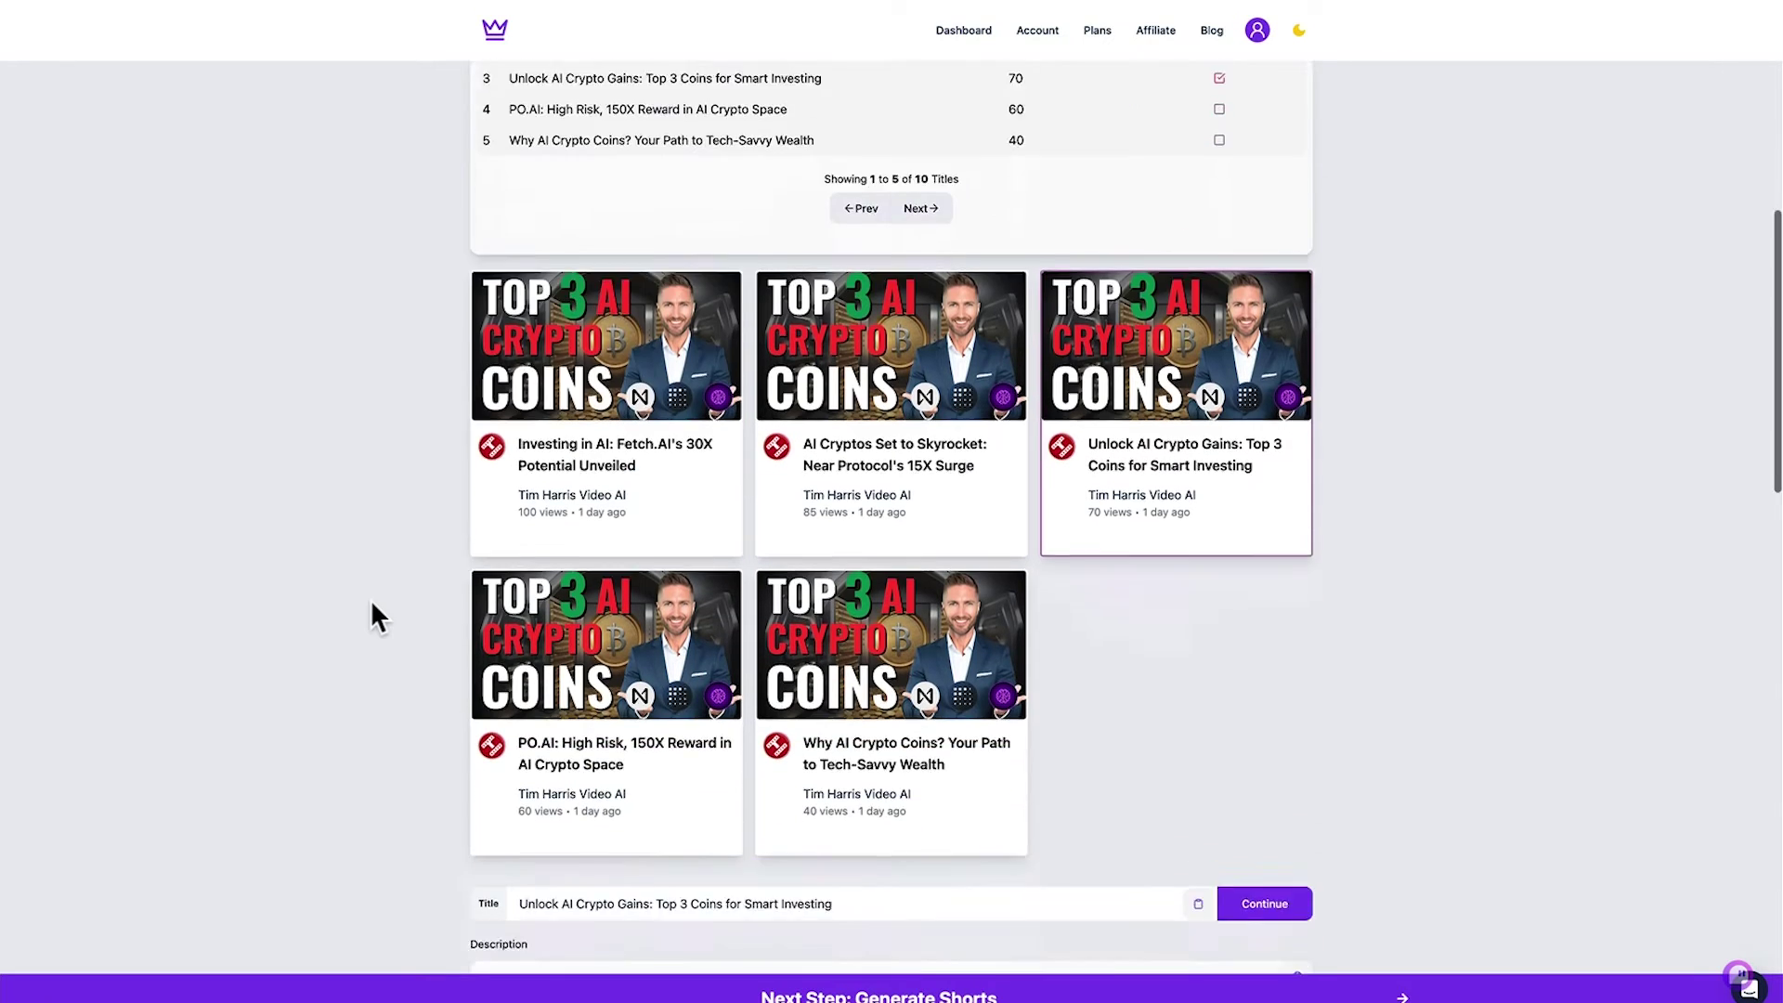
{"action": "scroll", "coordinate": [373, 604], "scroll_direction": "down", "scroll_amount": 9}
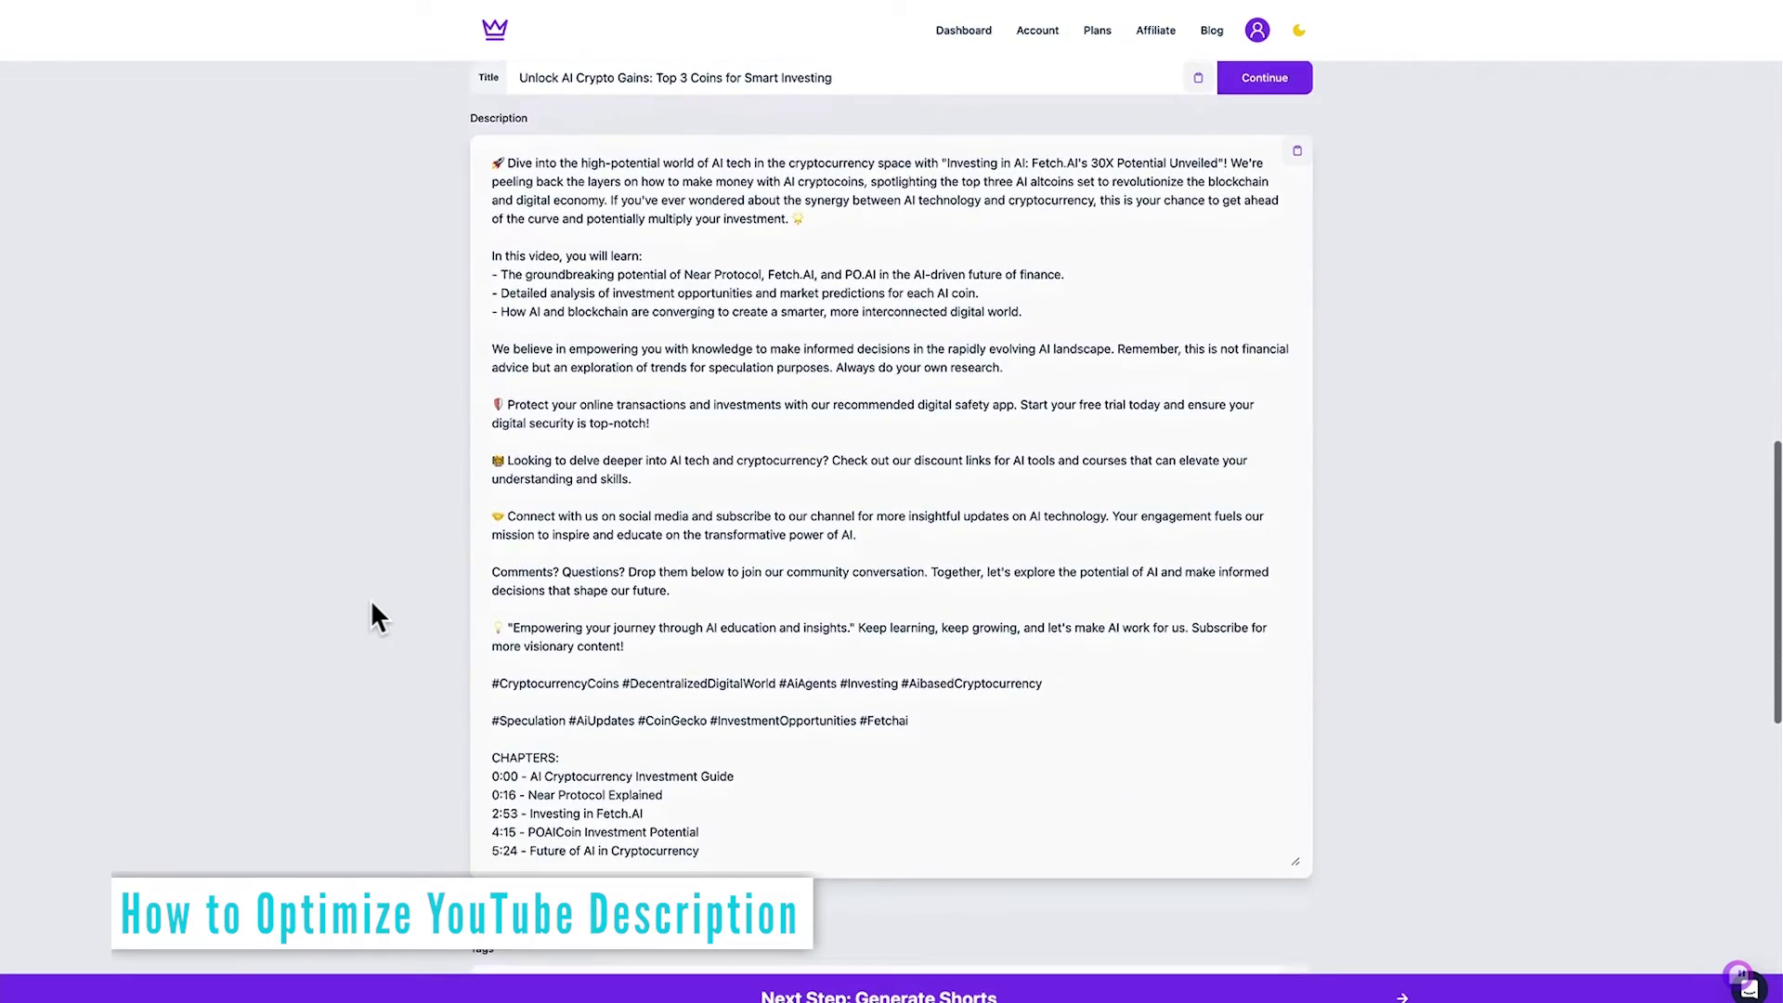
{"action": "scroll", "coordinate": [371, 602], "scroll_direction": "up", "scroll_amount": 1}
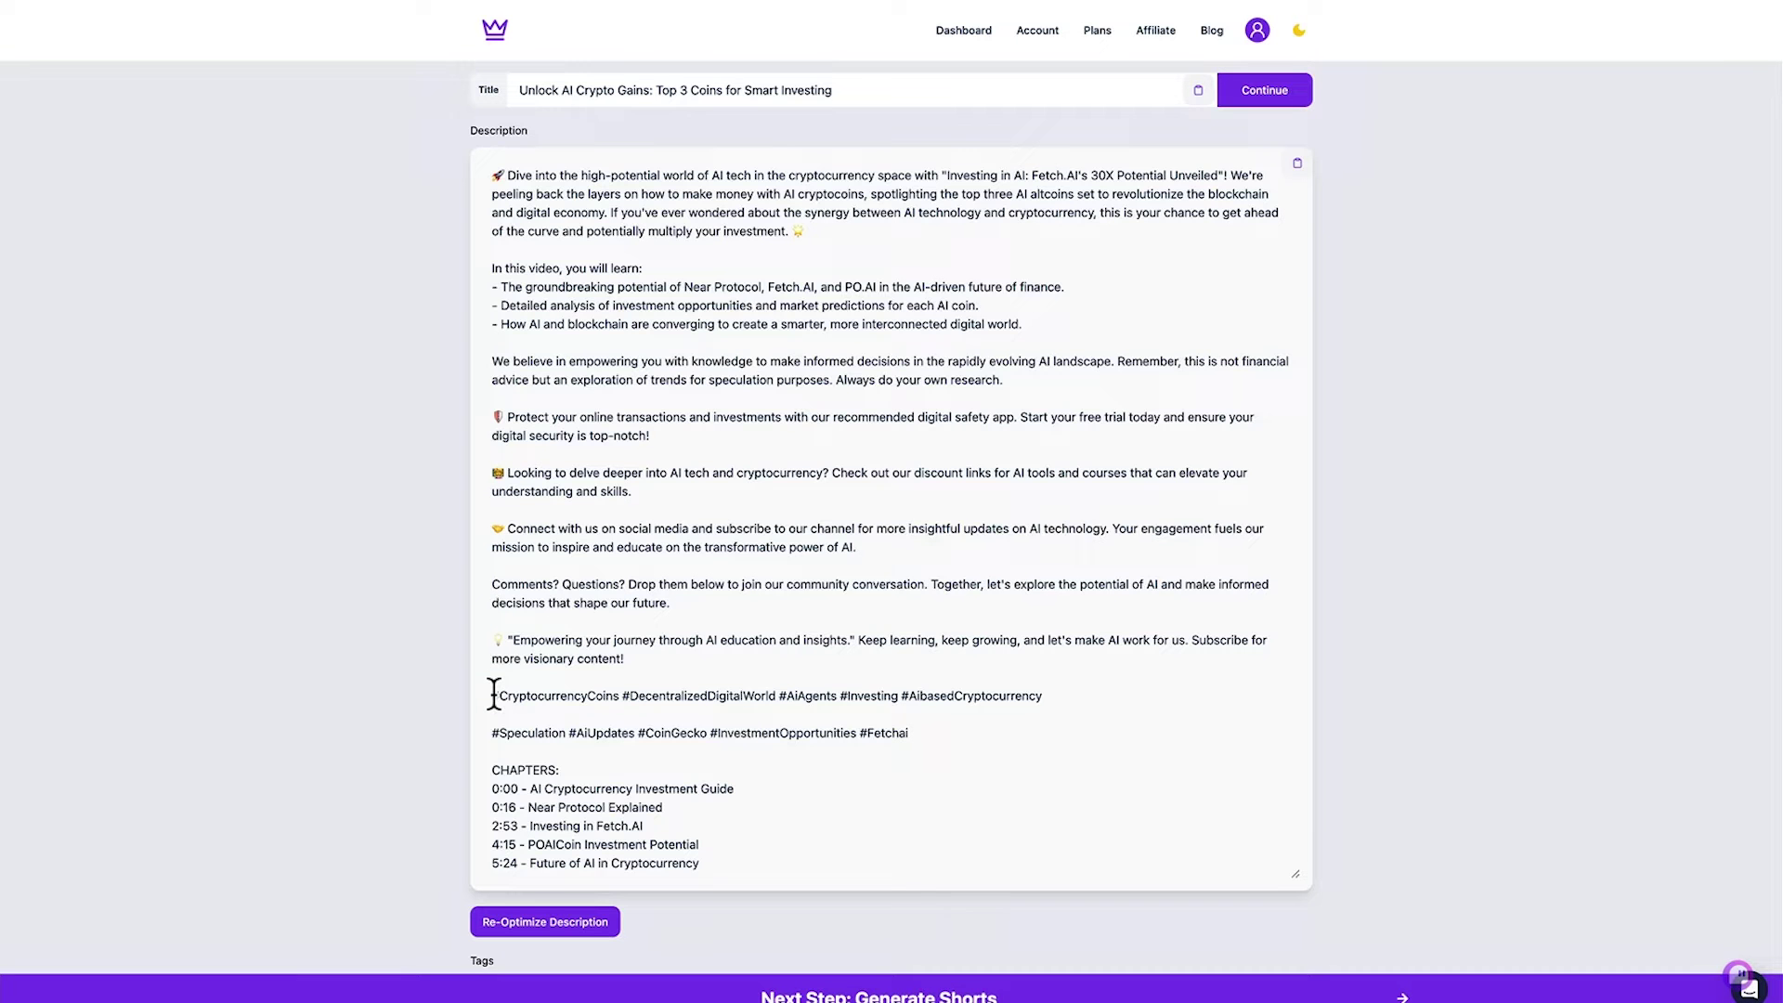
{"action": "scroll", "coordinate": [695, 781], "scroll_direction": "down", "scroll_amount": 1}
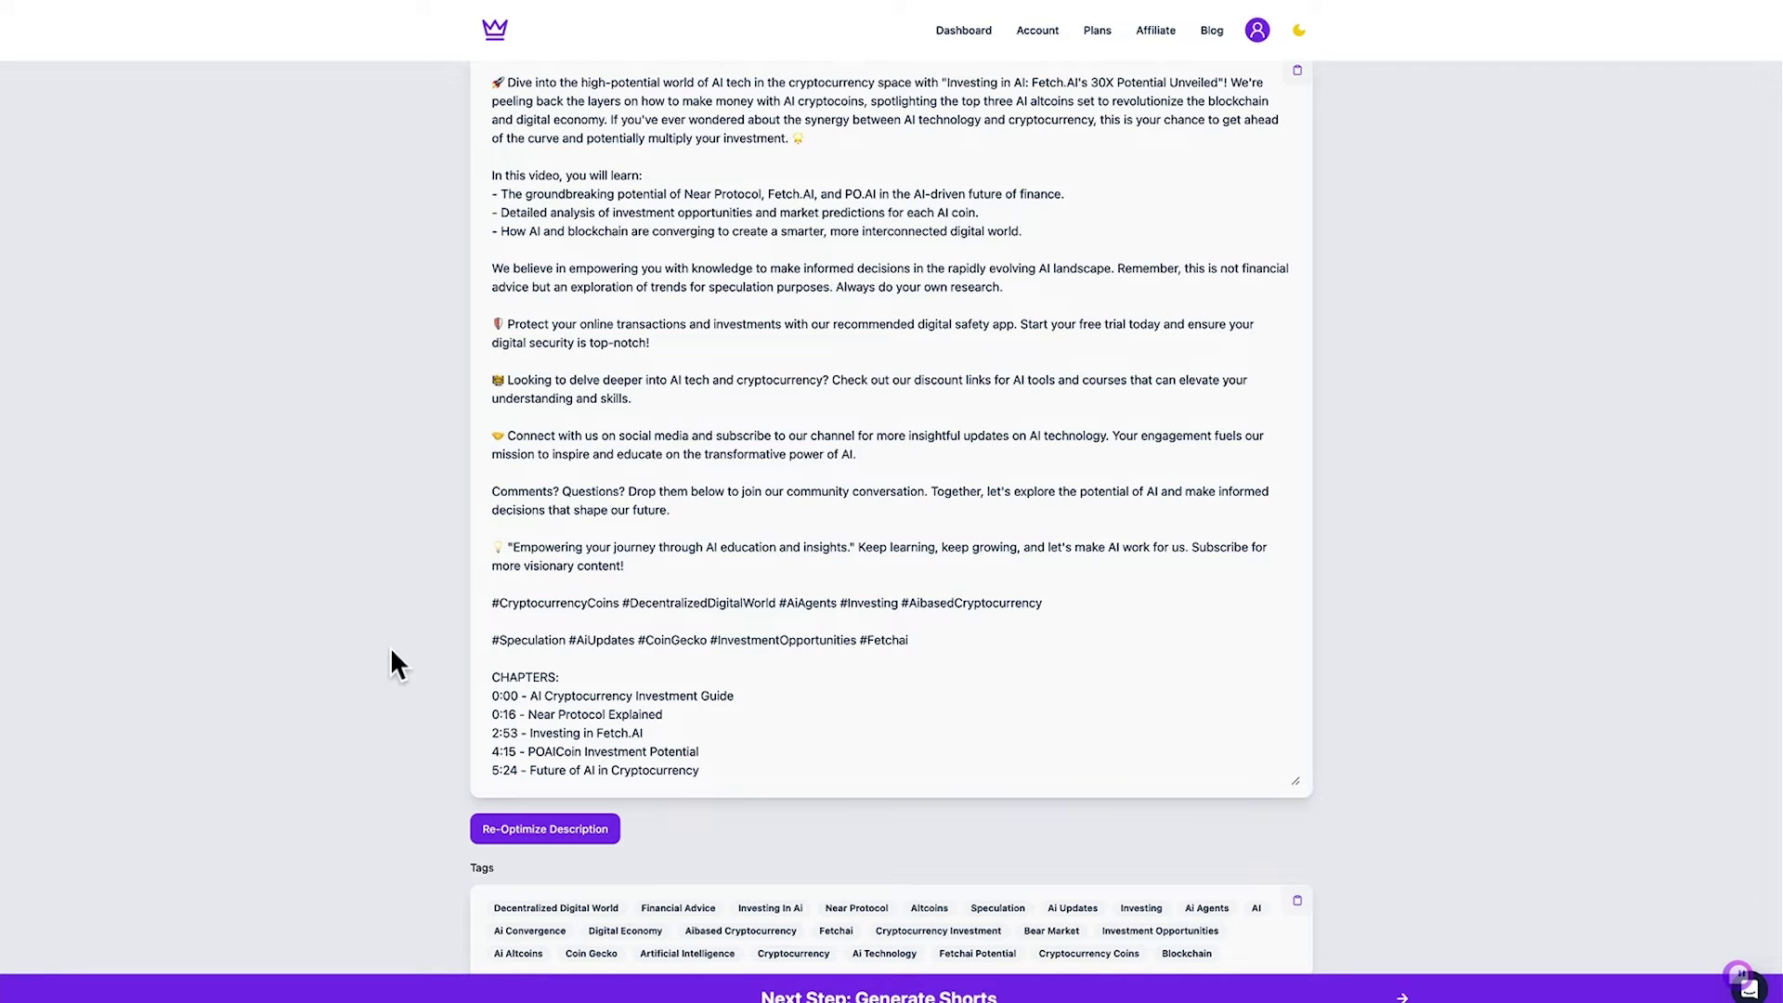
Regenerate the video description around the 'Unlock AI Crypto Gains' title.
{"action": "scroll", "coordinate": [391, 654], "scroll_direction": "up", "scroll_amount": 1}
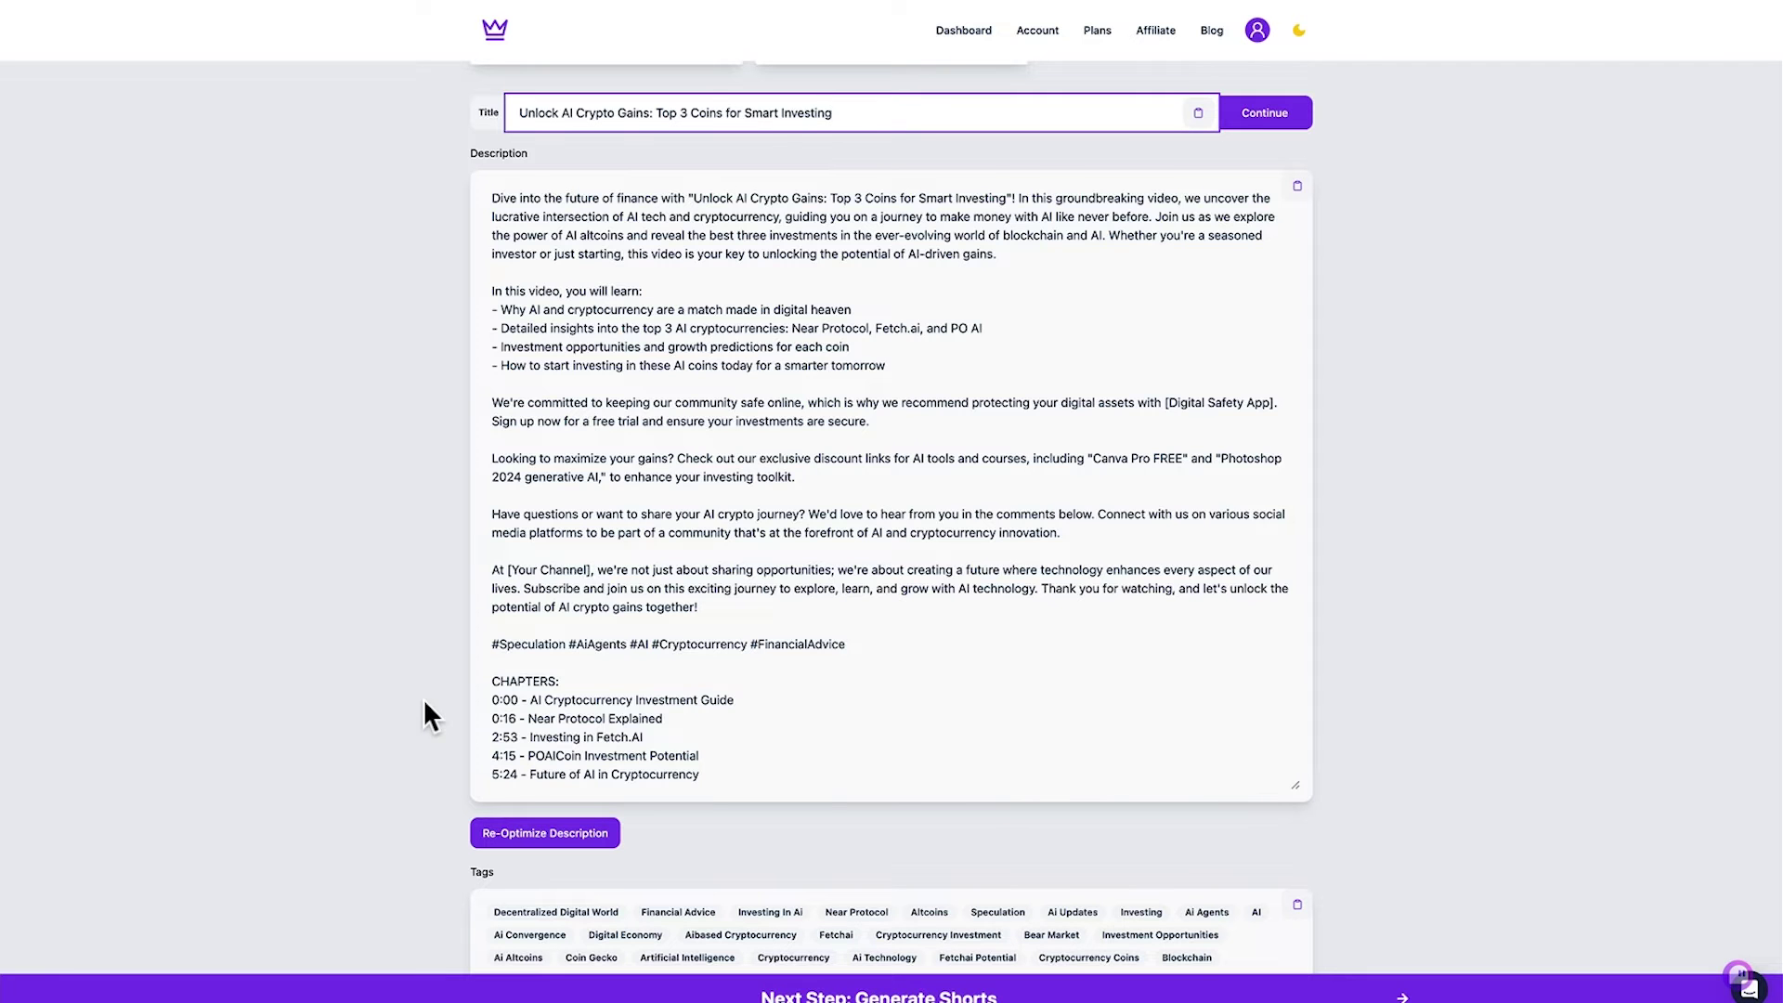
Regenerate the tags to include Technological Innovation, Crypto Market, AI Cryptocoins and Smart Investing.
{"action": "scroll", "coordinate": [423, 698], "scroll_direction": "down", "scroll_amount": 3}
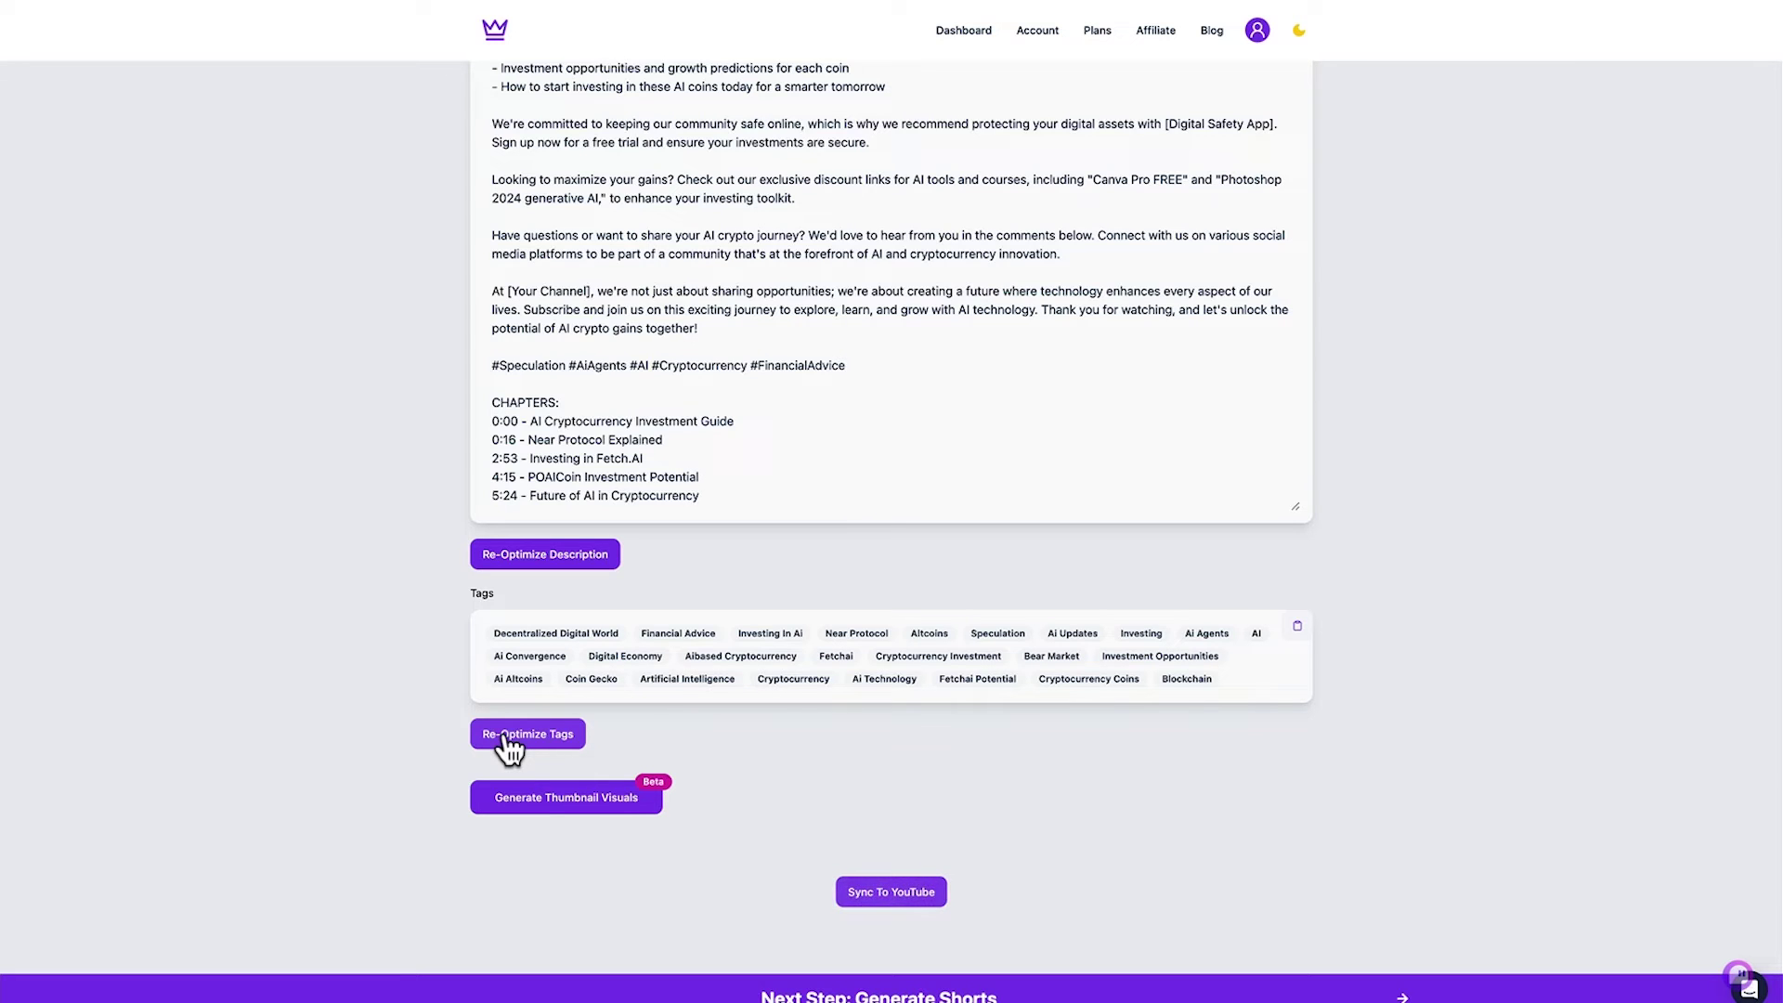
{"action": "left_click", "coordinate": [507, 738]}
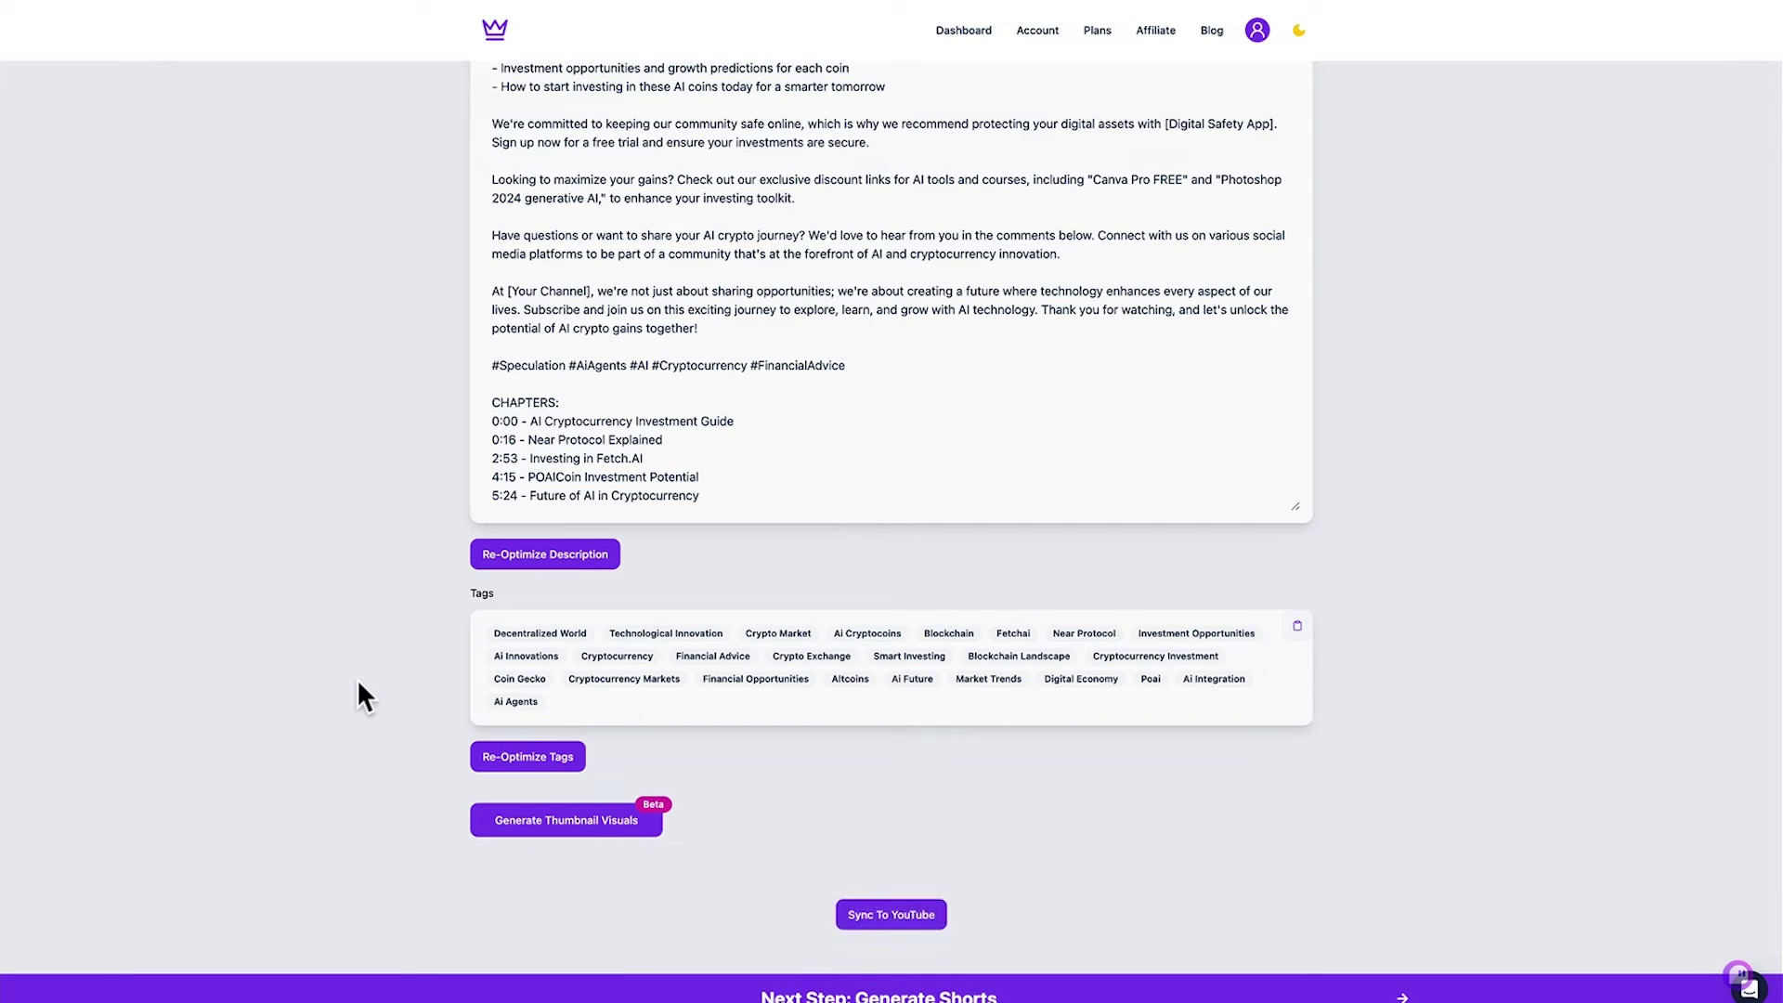
Generate the first set of AI thumbnail visuals for the video.
{"action": "left_click", "coordinate": [523, 821]}
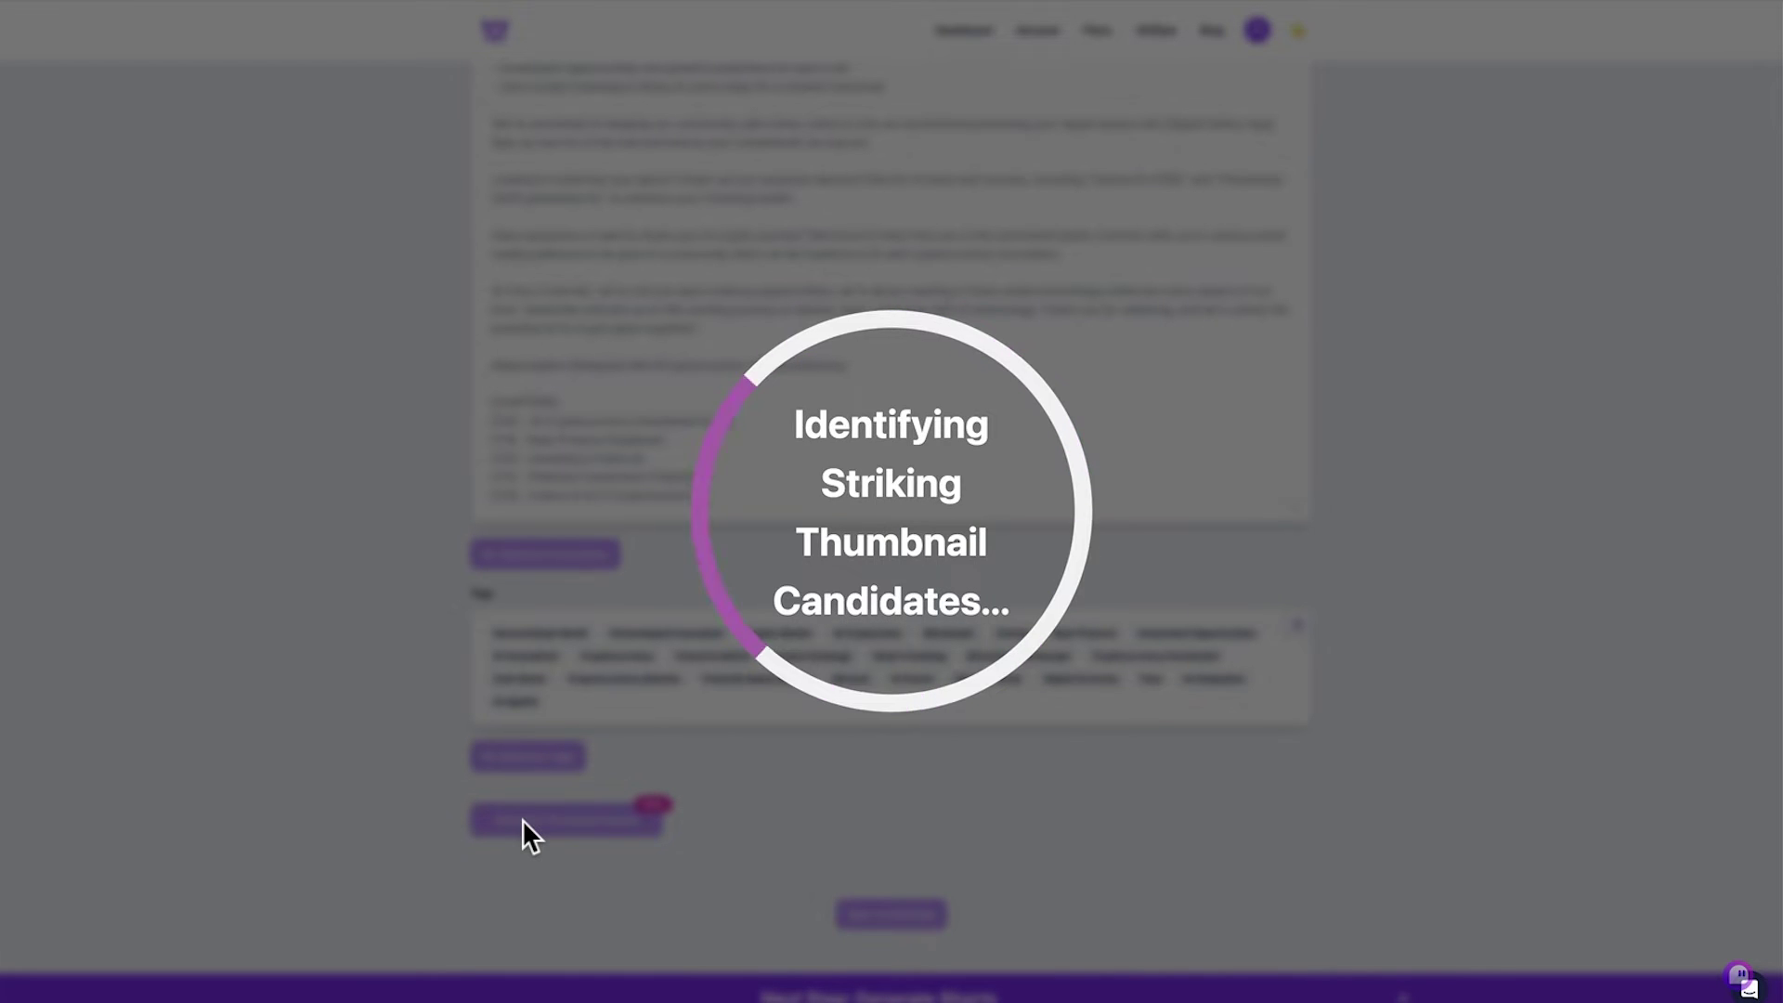
{"action": "scroll", "coordinate": [421, 646], "scroll_direction": "down", "scroll_amount": 3}
{"action": "scroll", "coordinate": [423, 650], "scroll_direction": "down", "scroll_amount": 2}
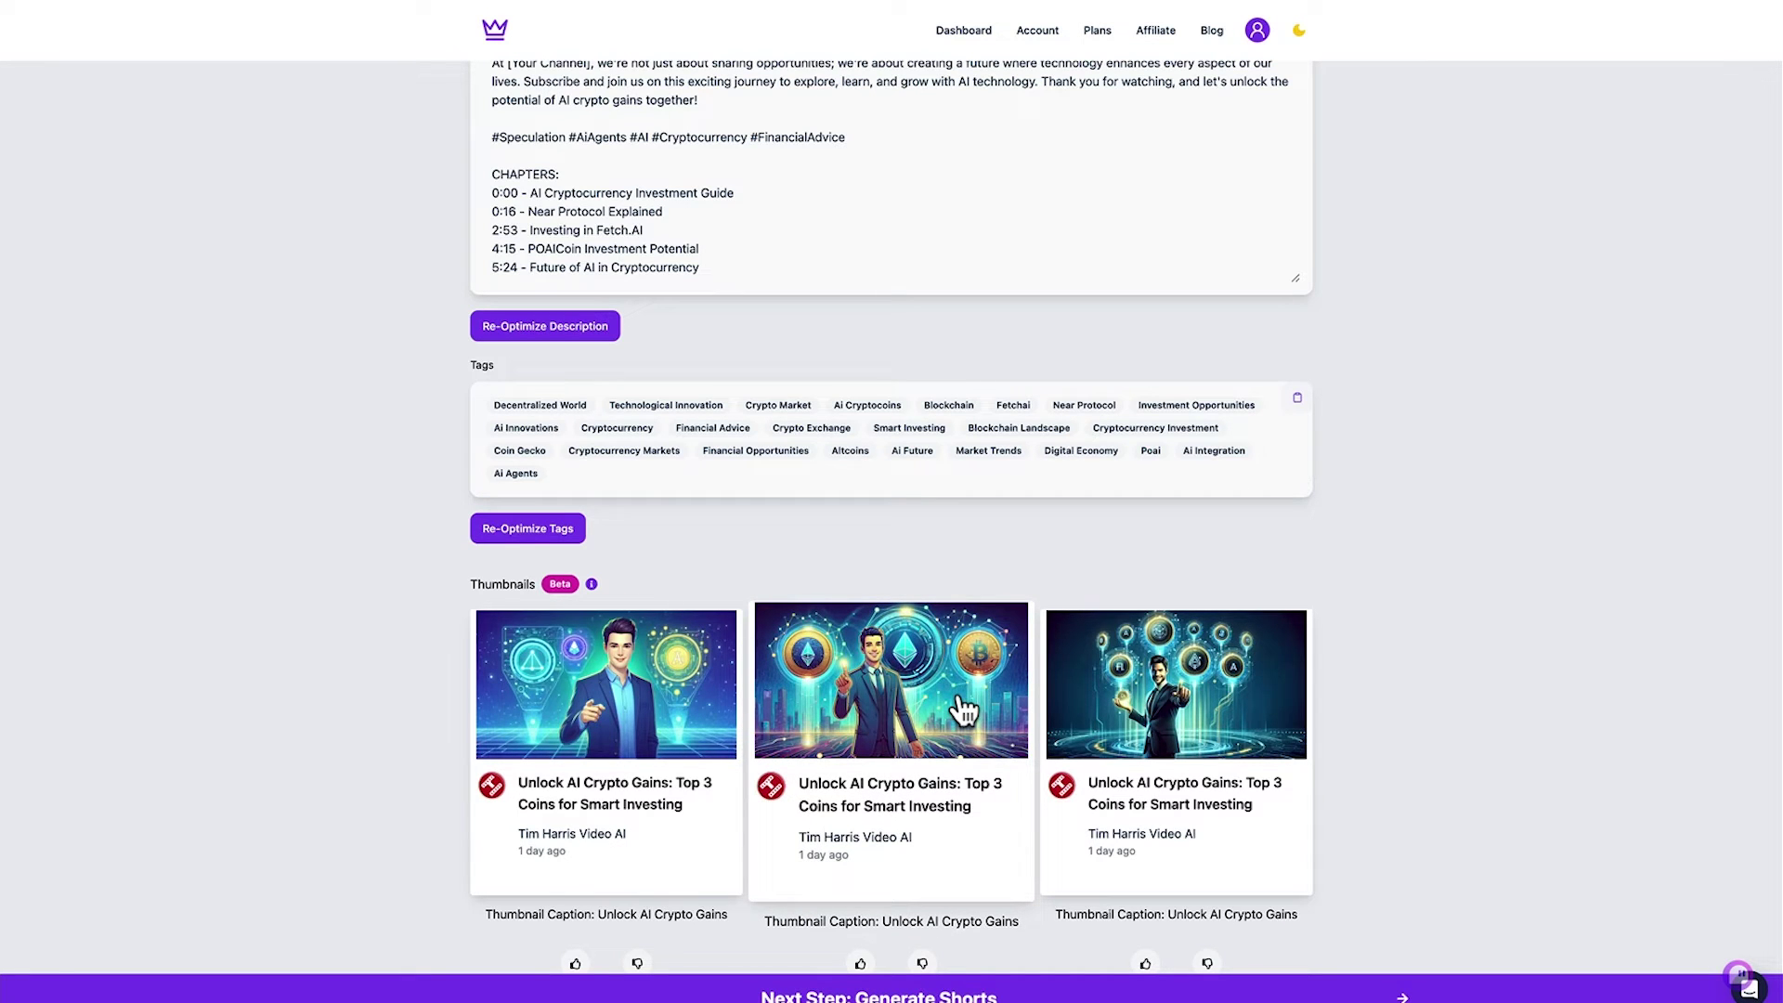
{"action": "scroll", "coordinate": [371, 710], "scroll_direction": "down", "scroll_amount": 2}
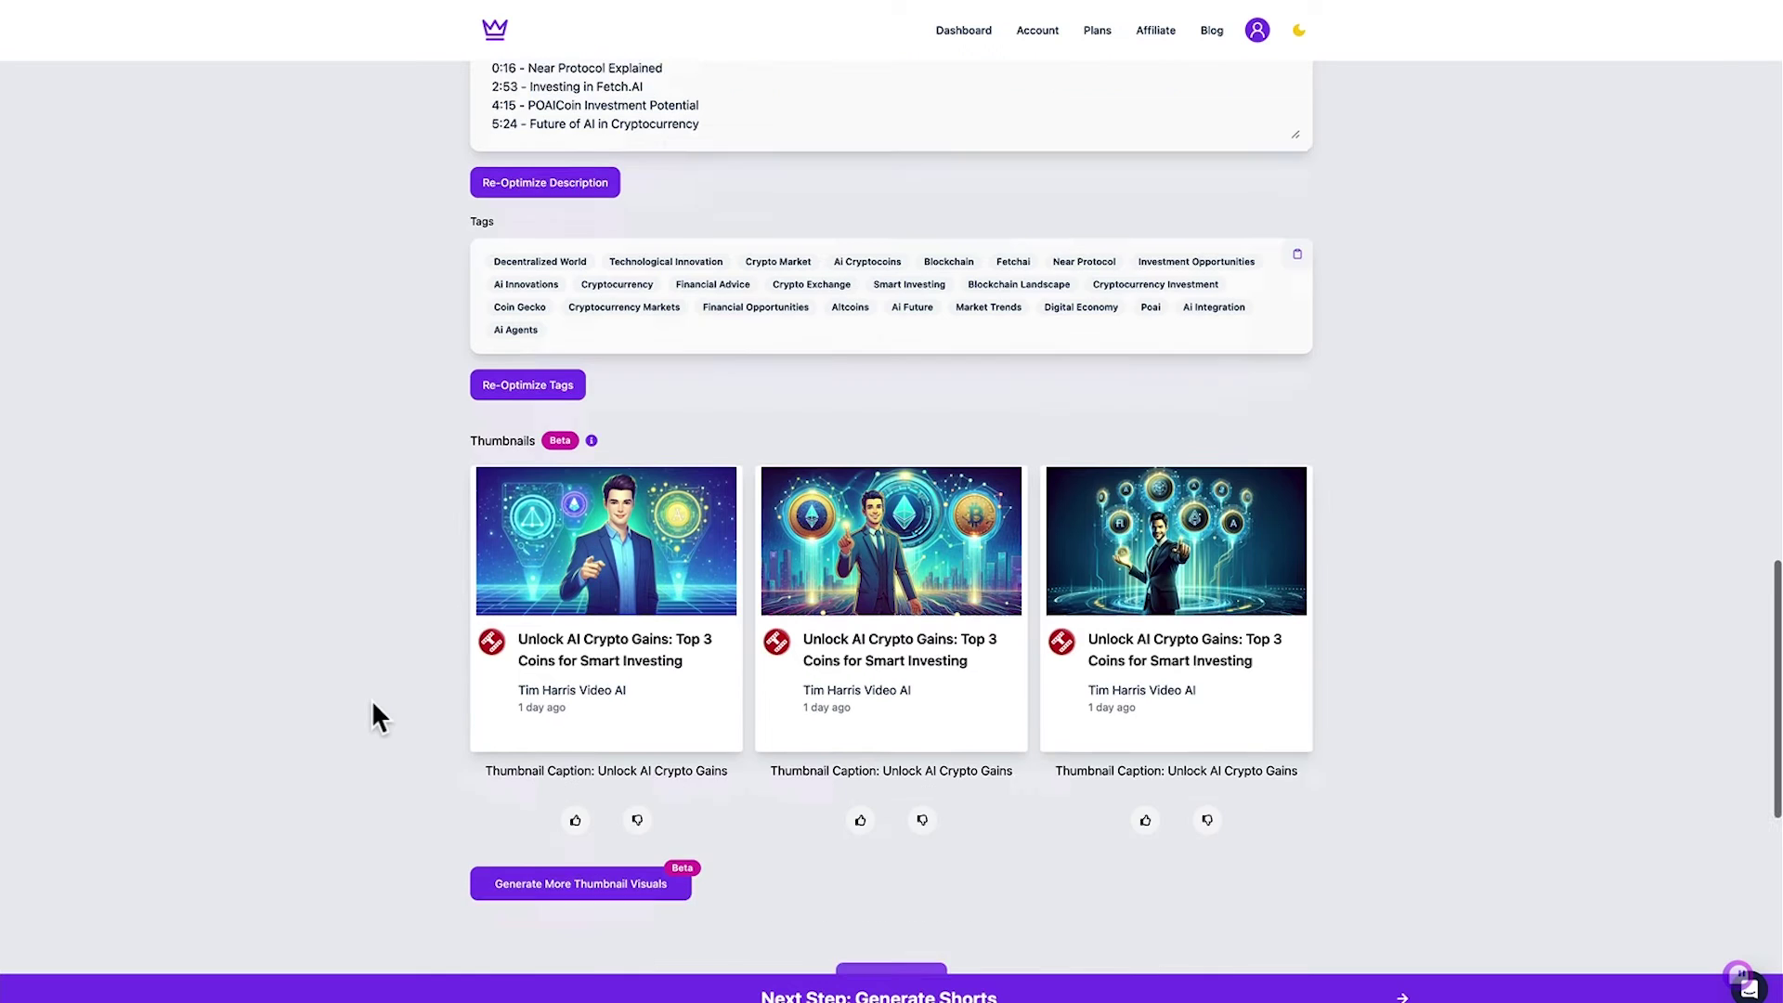
Generate more thumbnails, six in total, and enlarge the first one in the second row.
{"action": "left_click", "coordinate": [520, 848]}
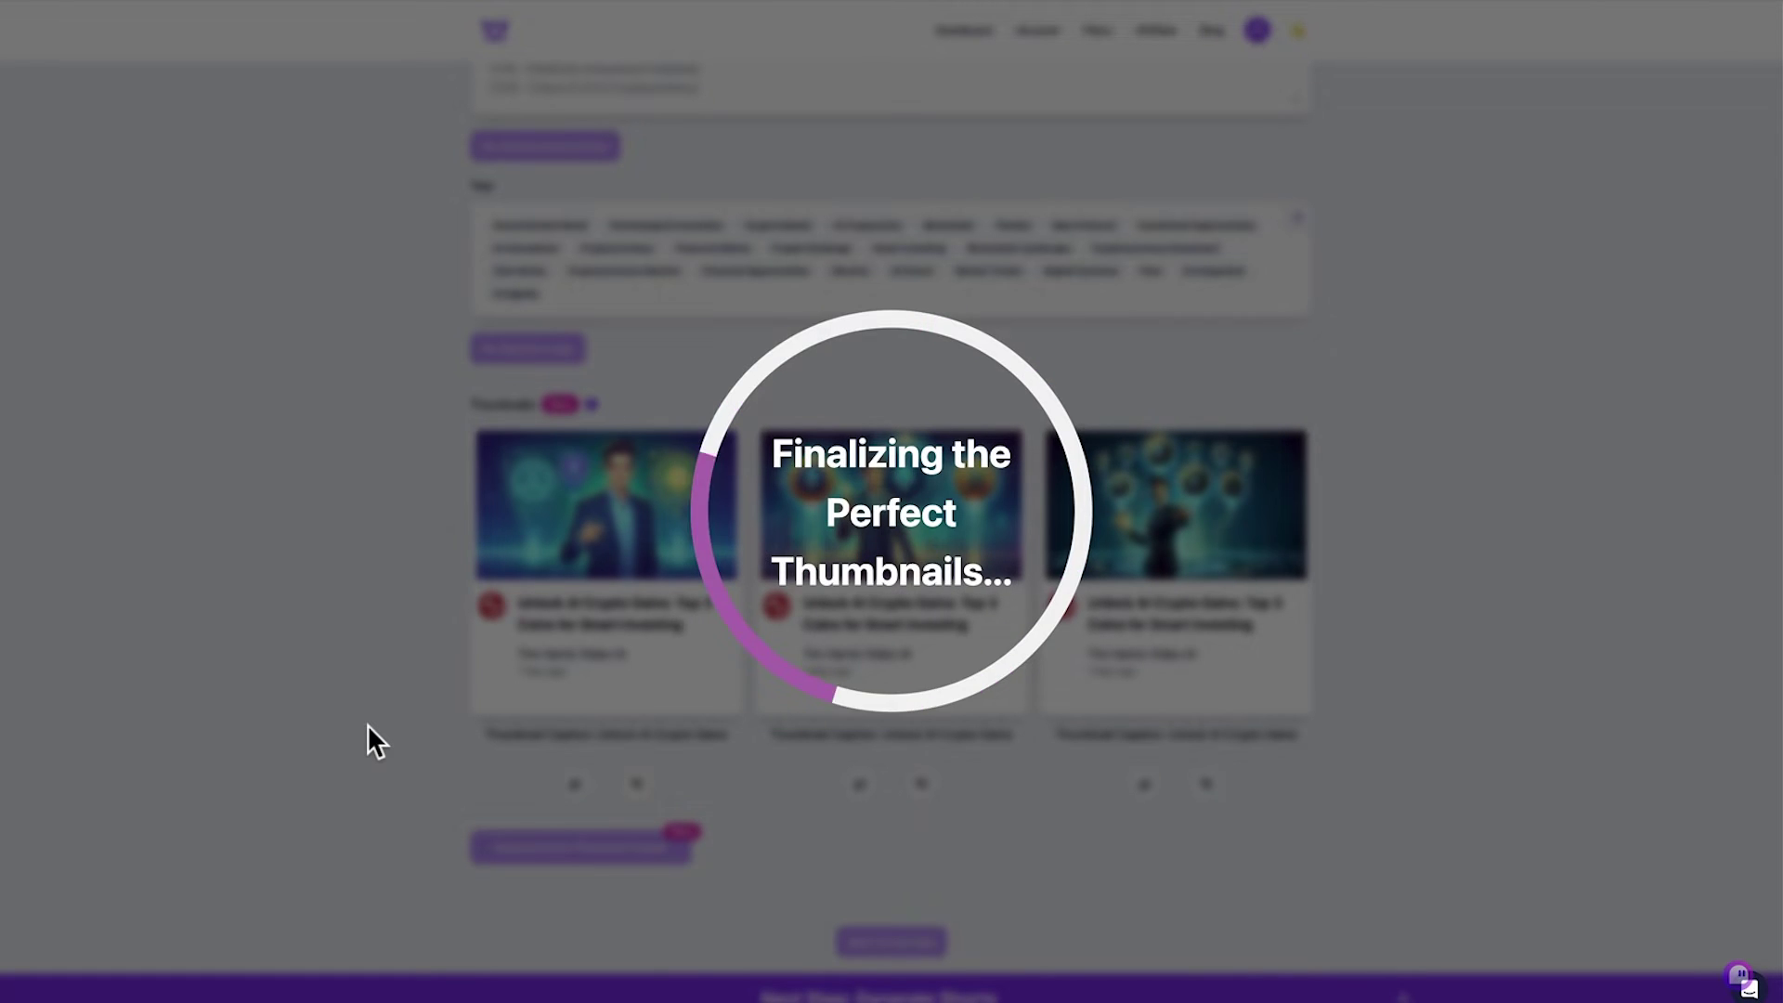
{"action": "scroll", "coordinate": [335, 609], "scroll_direction": "down", "scroll_amount": 1}
{"action": "scroll", "coordinate": [334, 609], "scroll_direction": "down", "scroll_amount": 1}
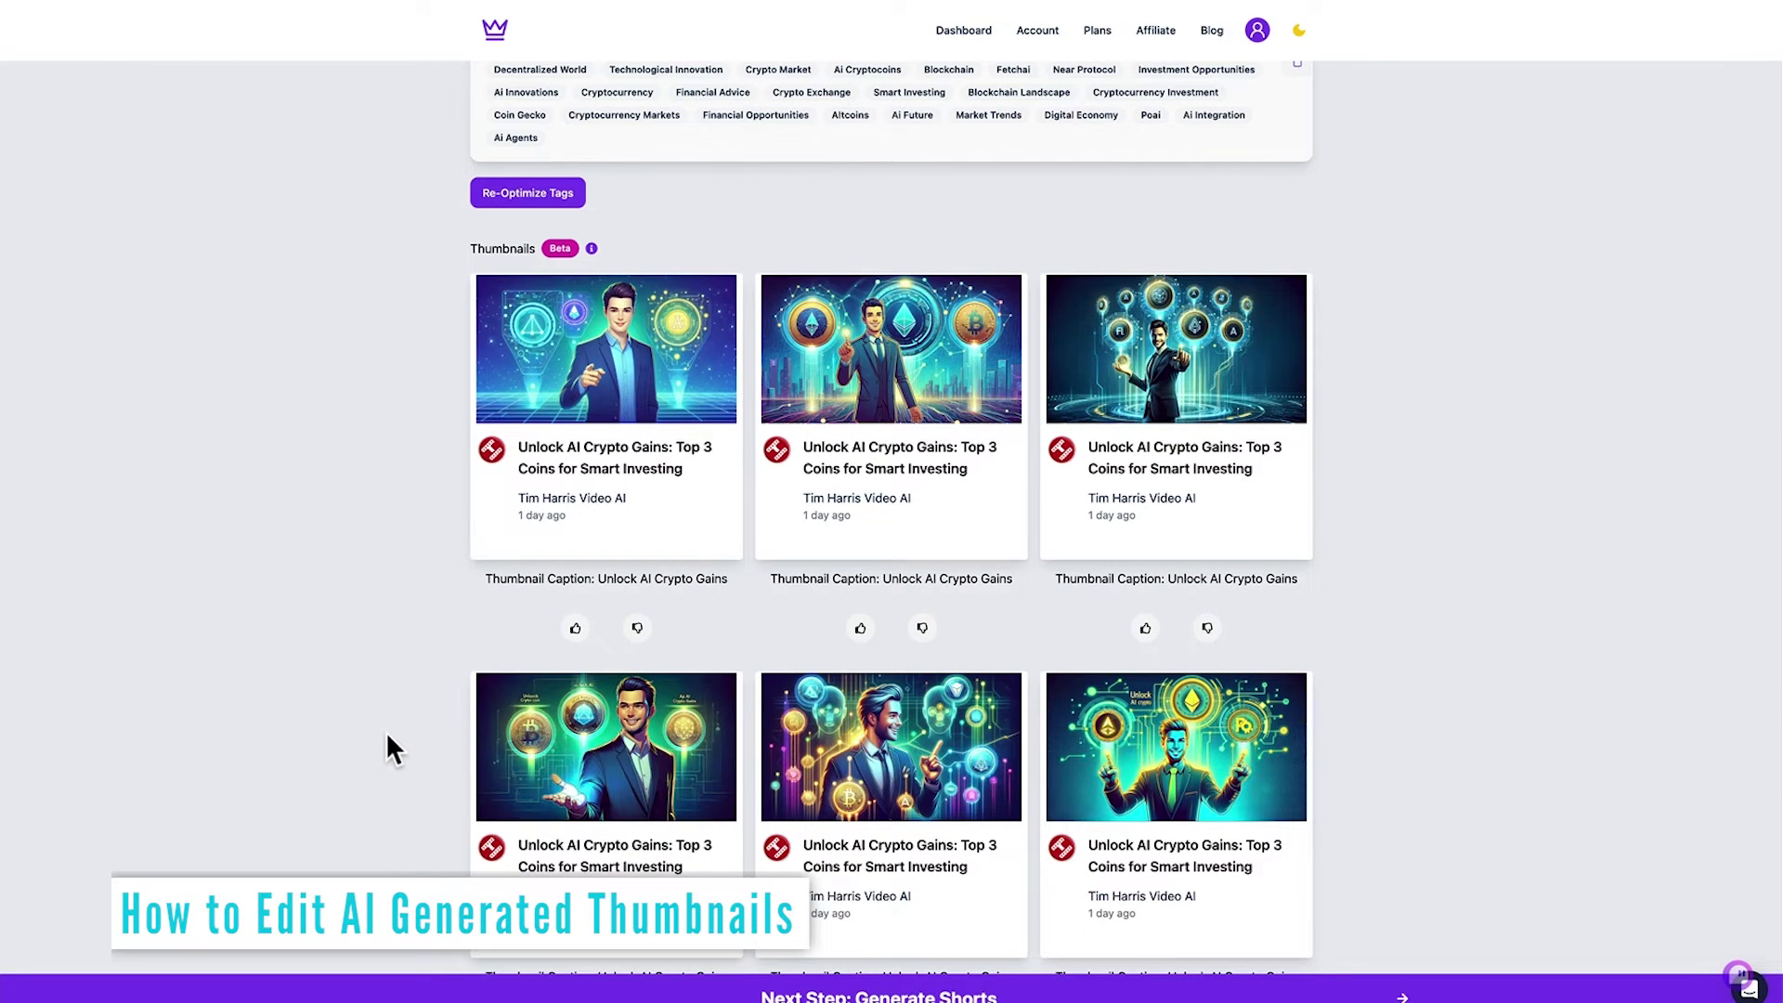
{"action": "left_click", "coordinate": [535, 734]}
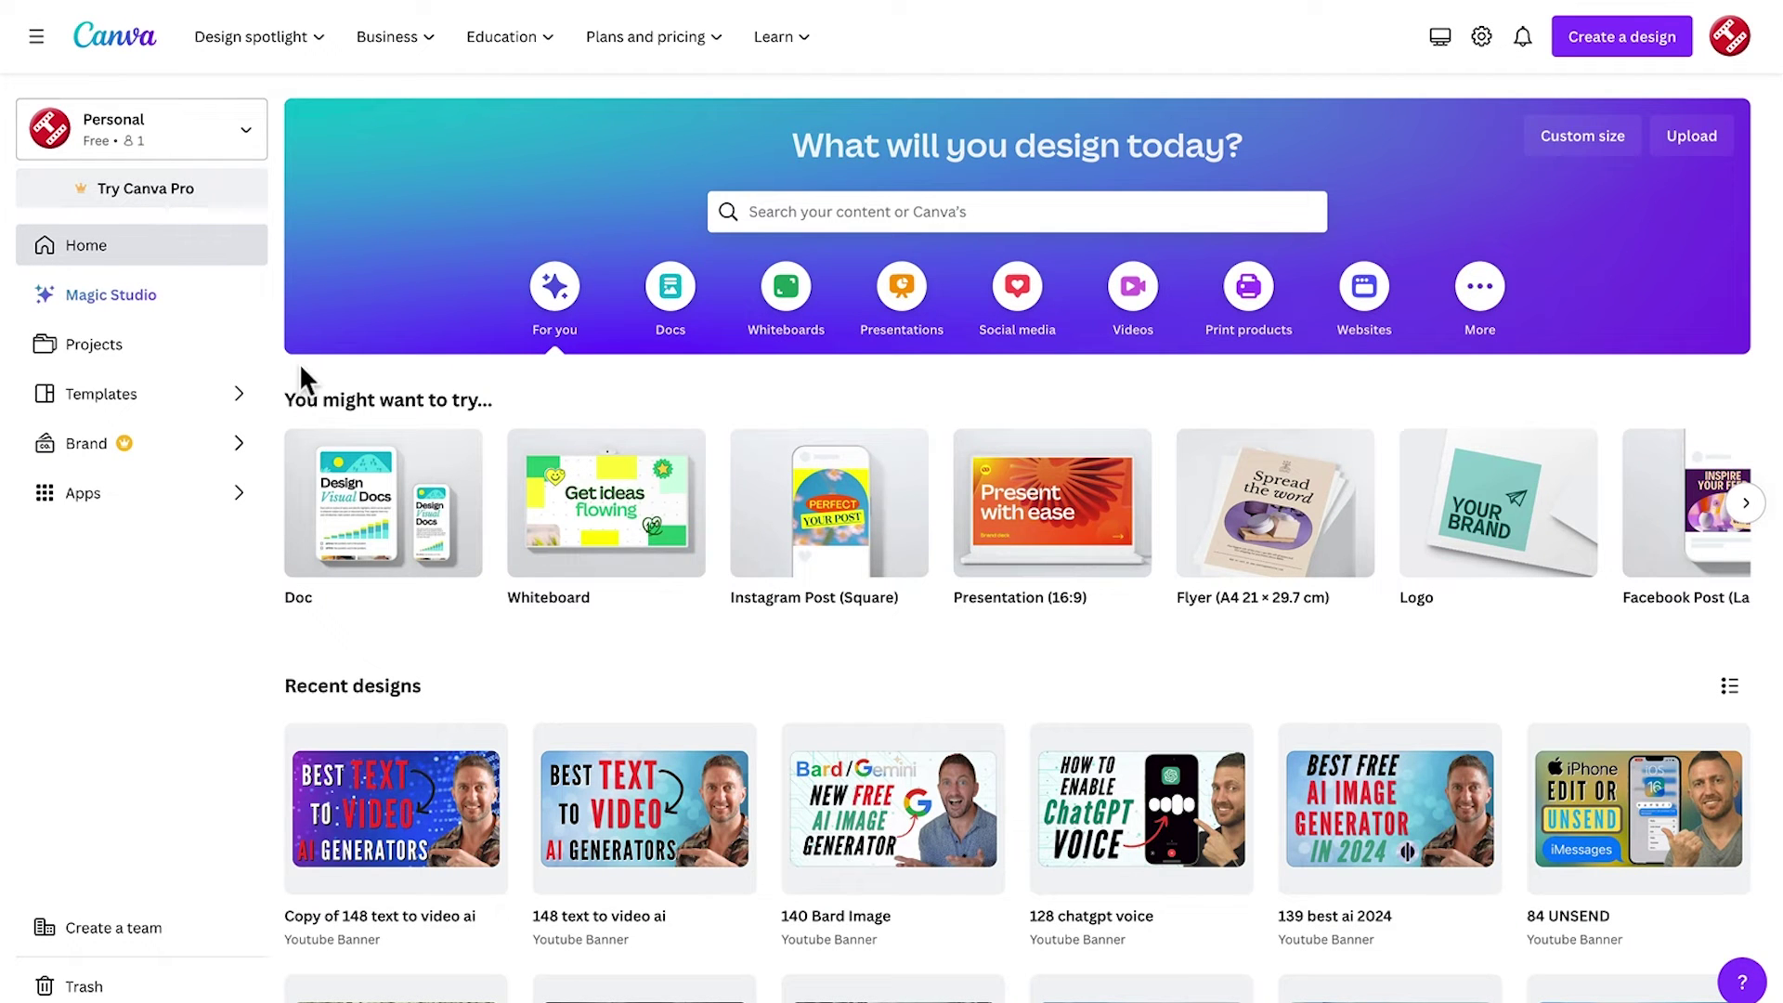
Open the '3 AI Coins' design containing the AI-generated crypto-coin thumbnail.
{"action": "left_click", "coordinate": [1597, 46]}
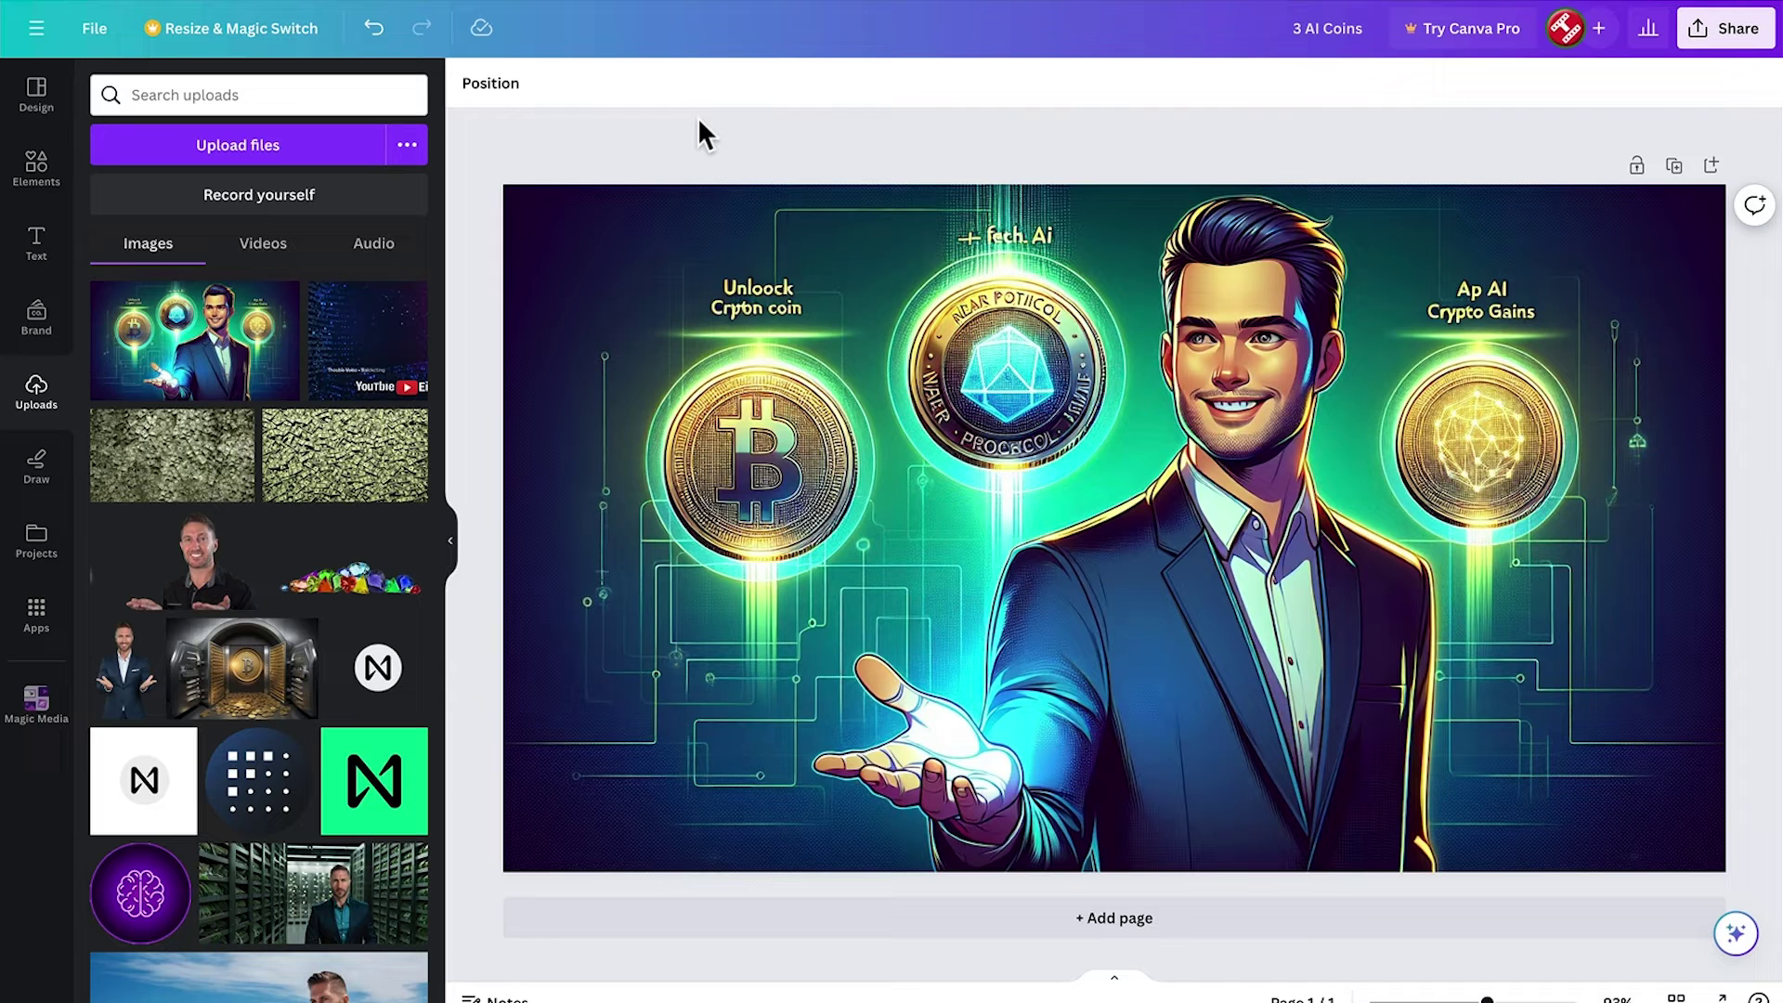
Use Magic Grab to lift the cartoon man out of the thumbnail and delete him.
{"action": "left_click", "coordinate": [501, 83]}
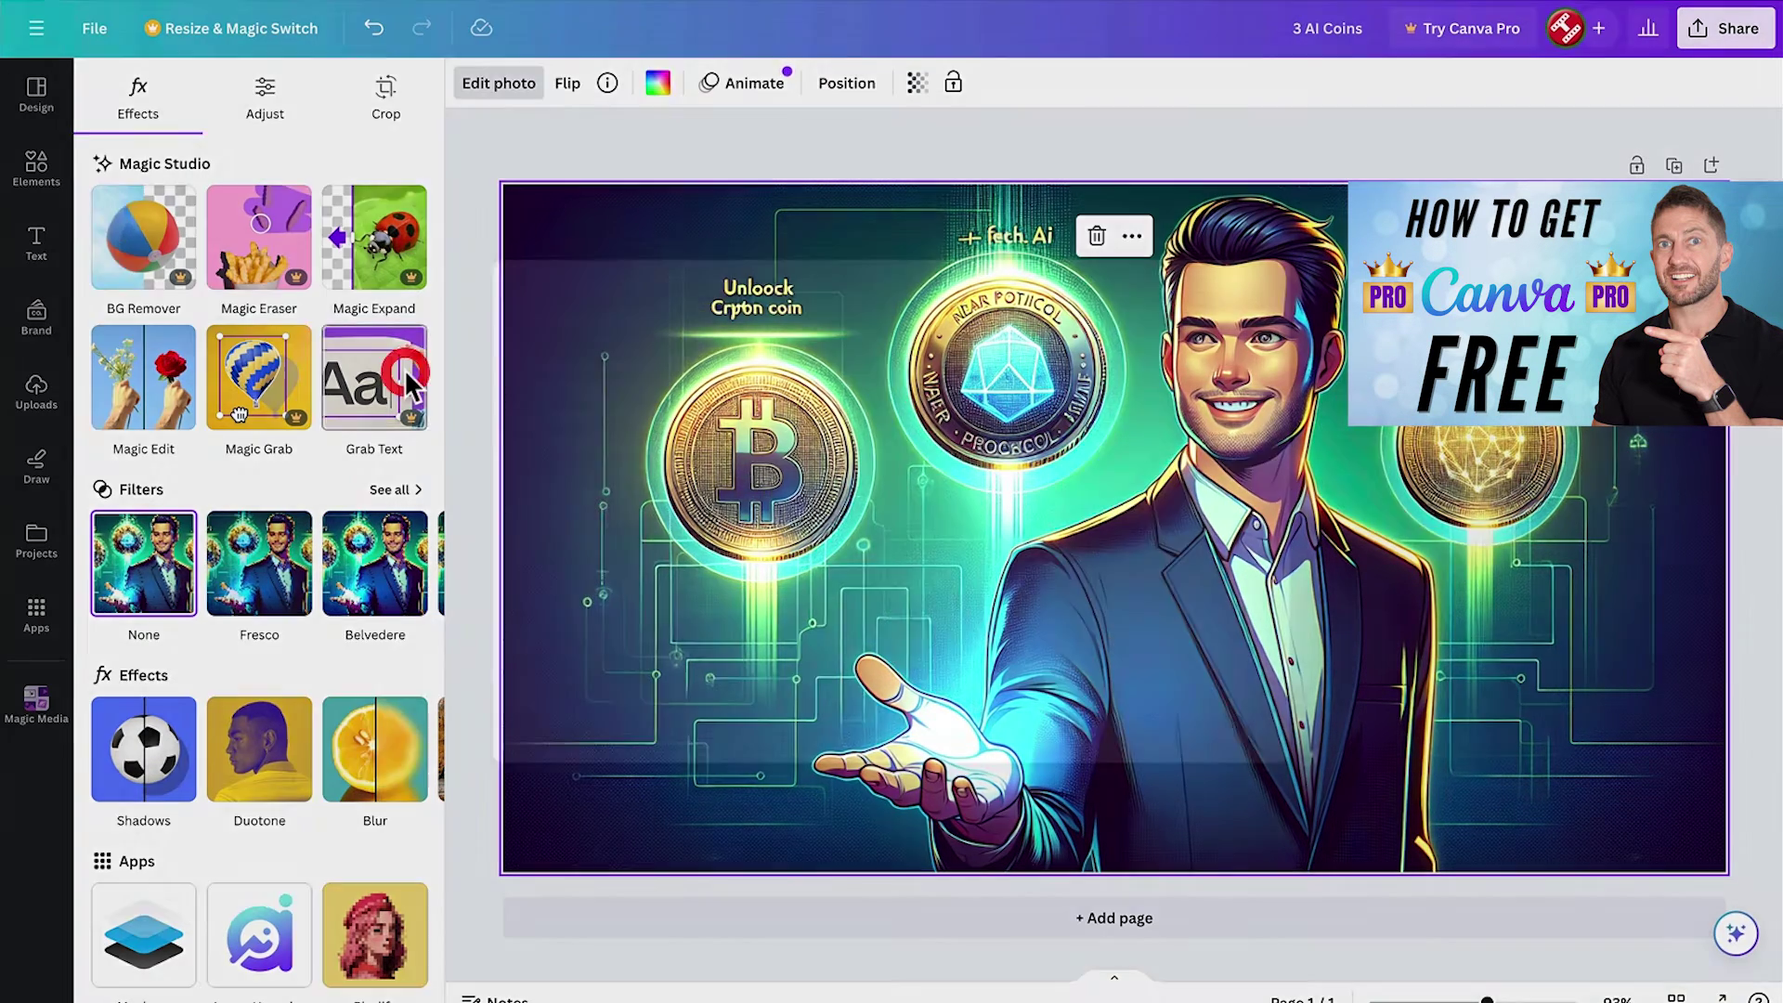
{"action": "left_click", "coordinate": [406, 373]}
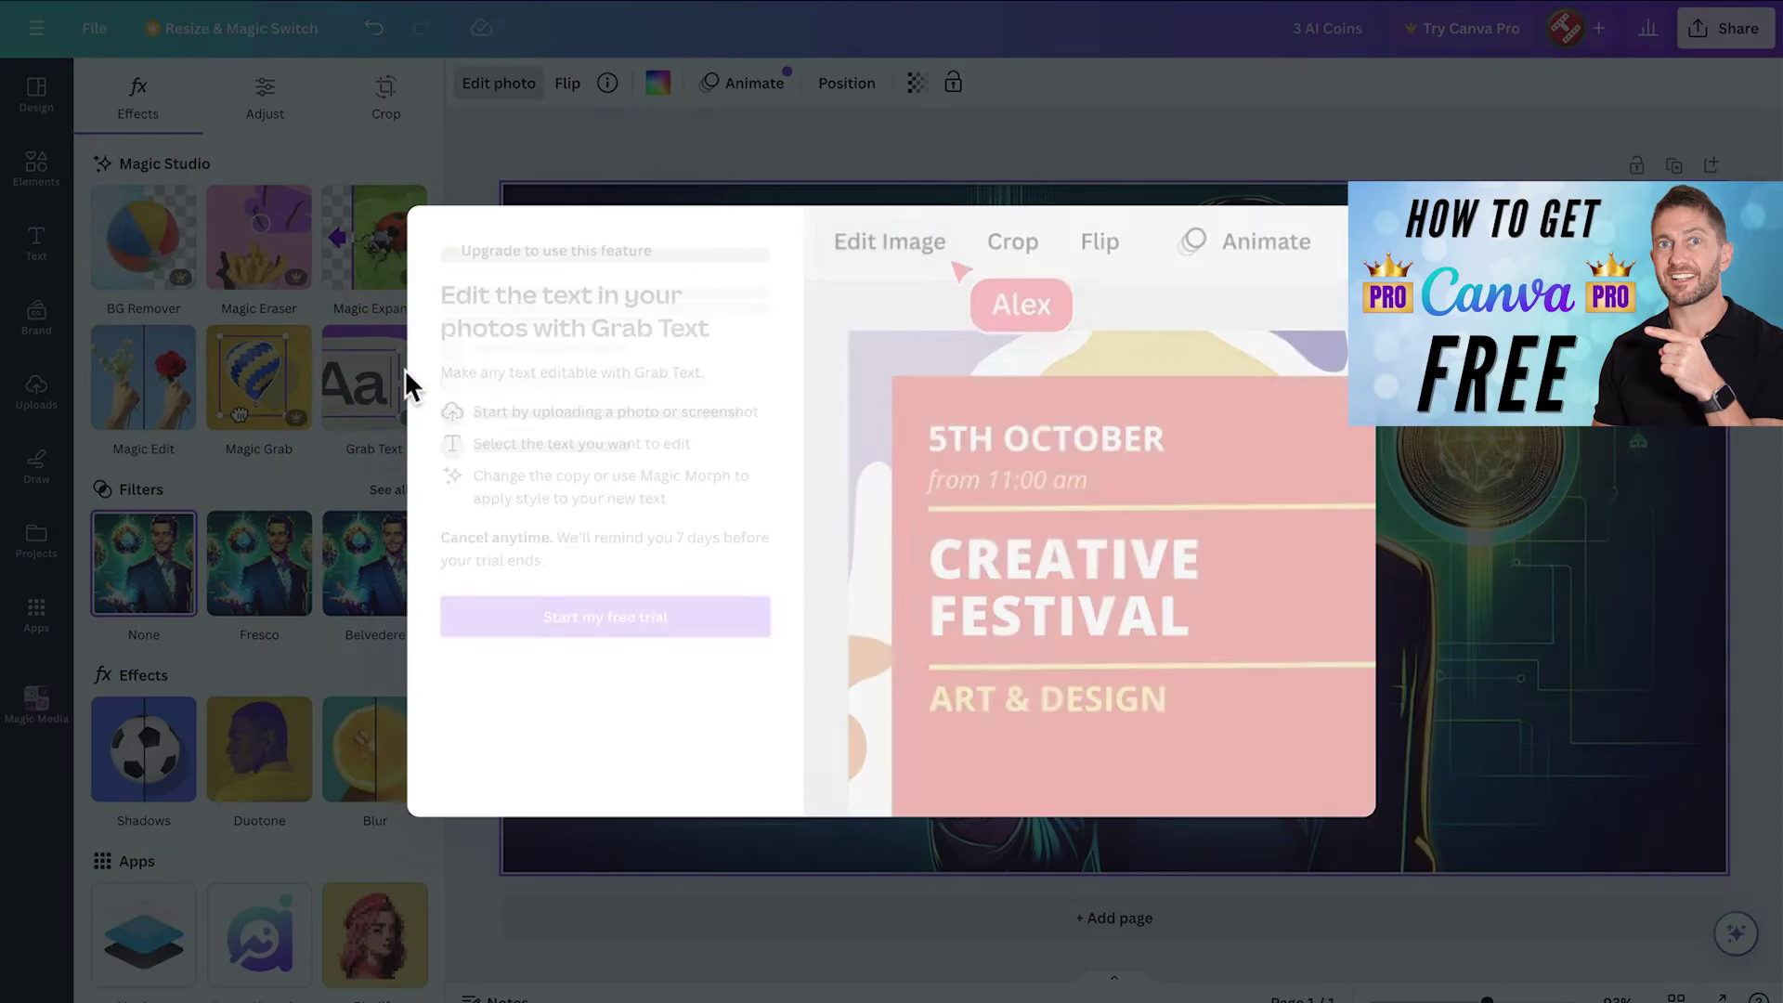
{"action": "left_click", "coordinate": [405, 372]}
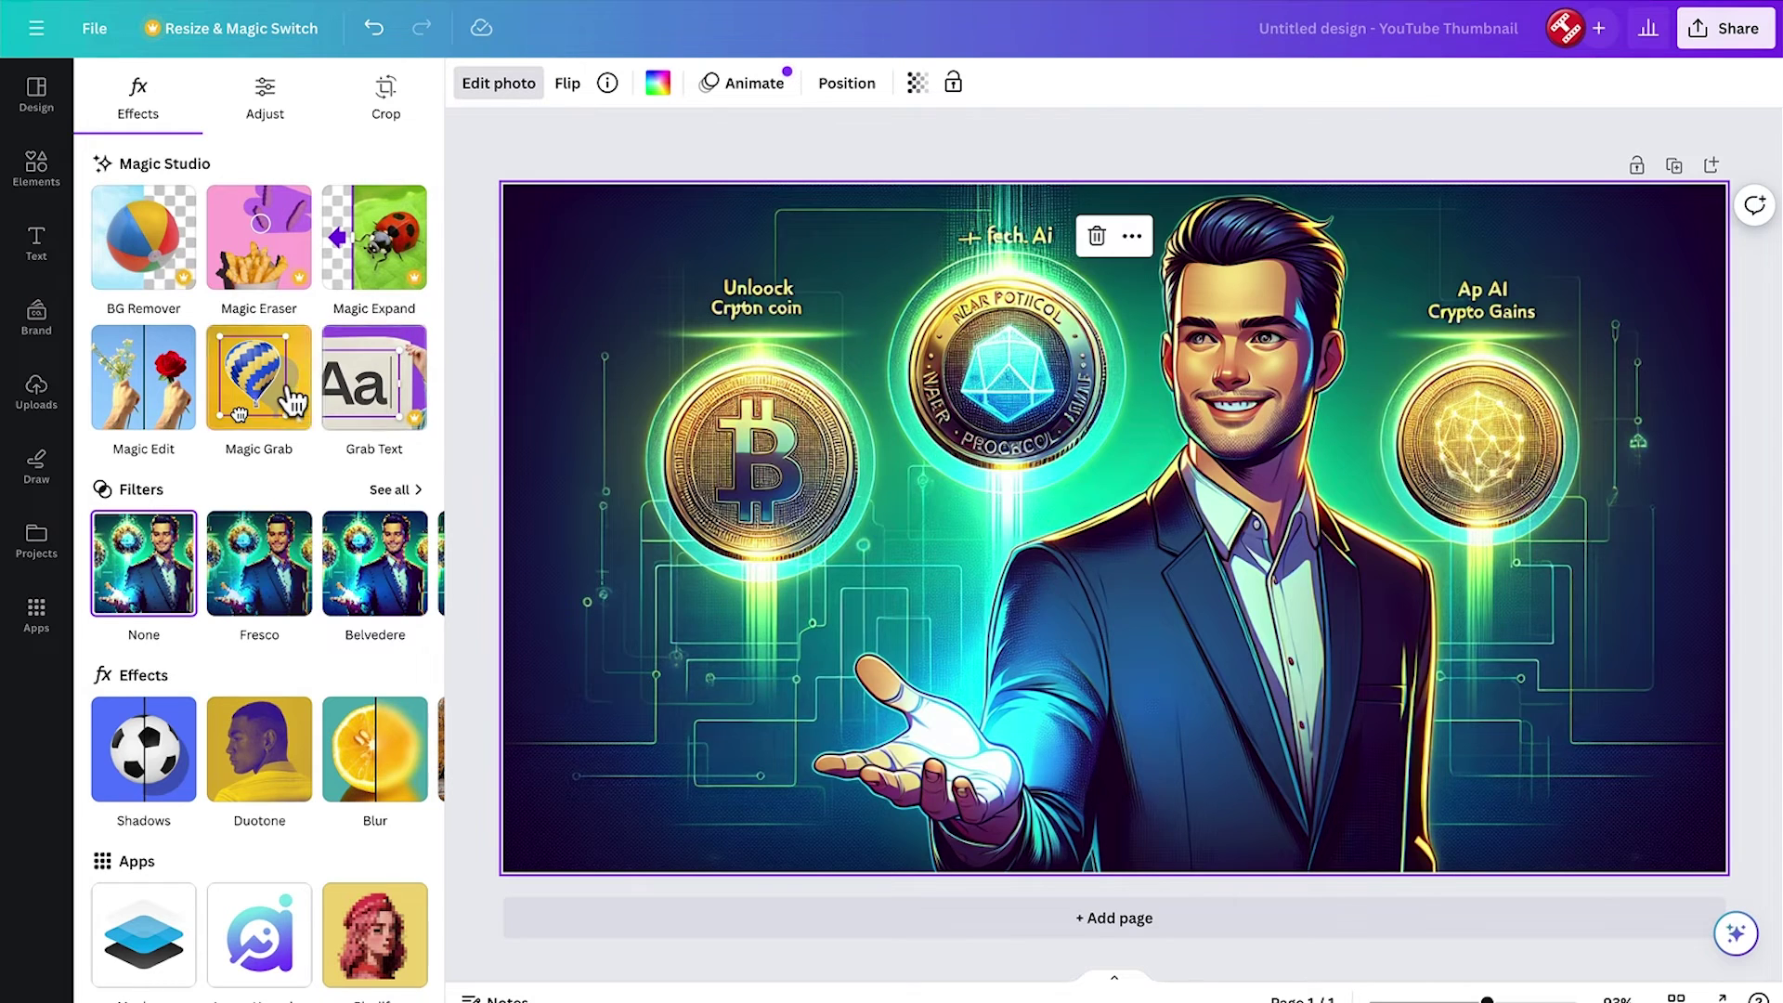
{"action": "left_click", "coordinate": [291, 395]}
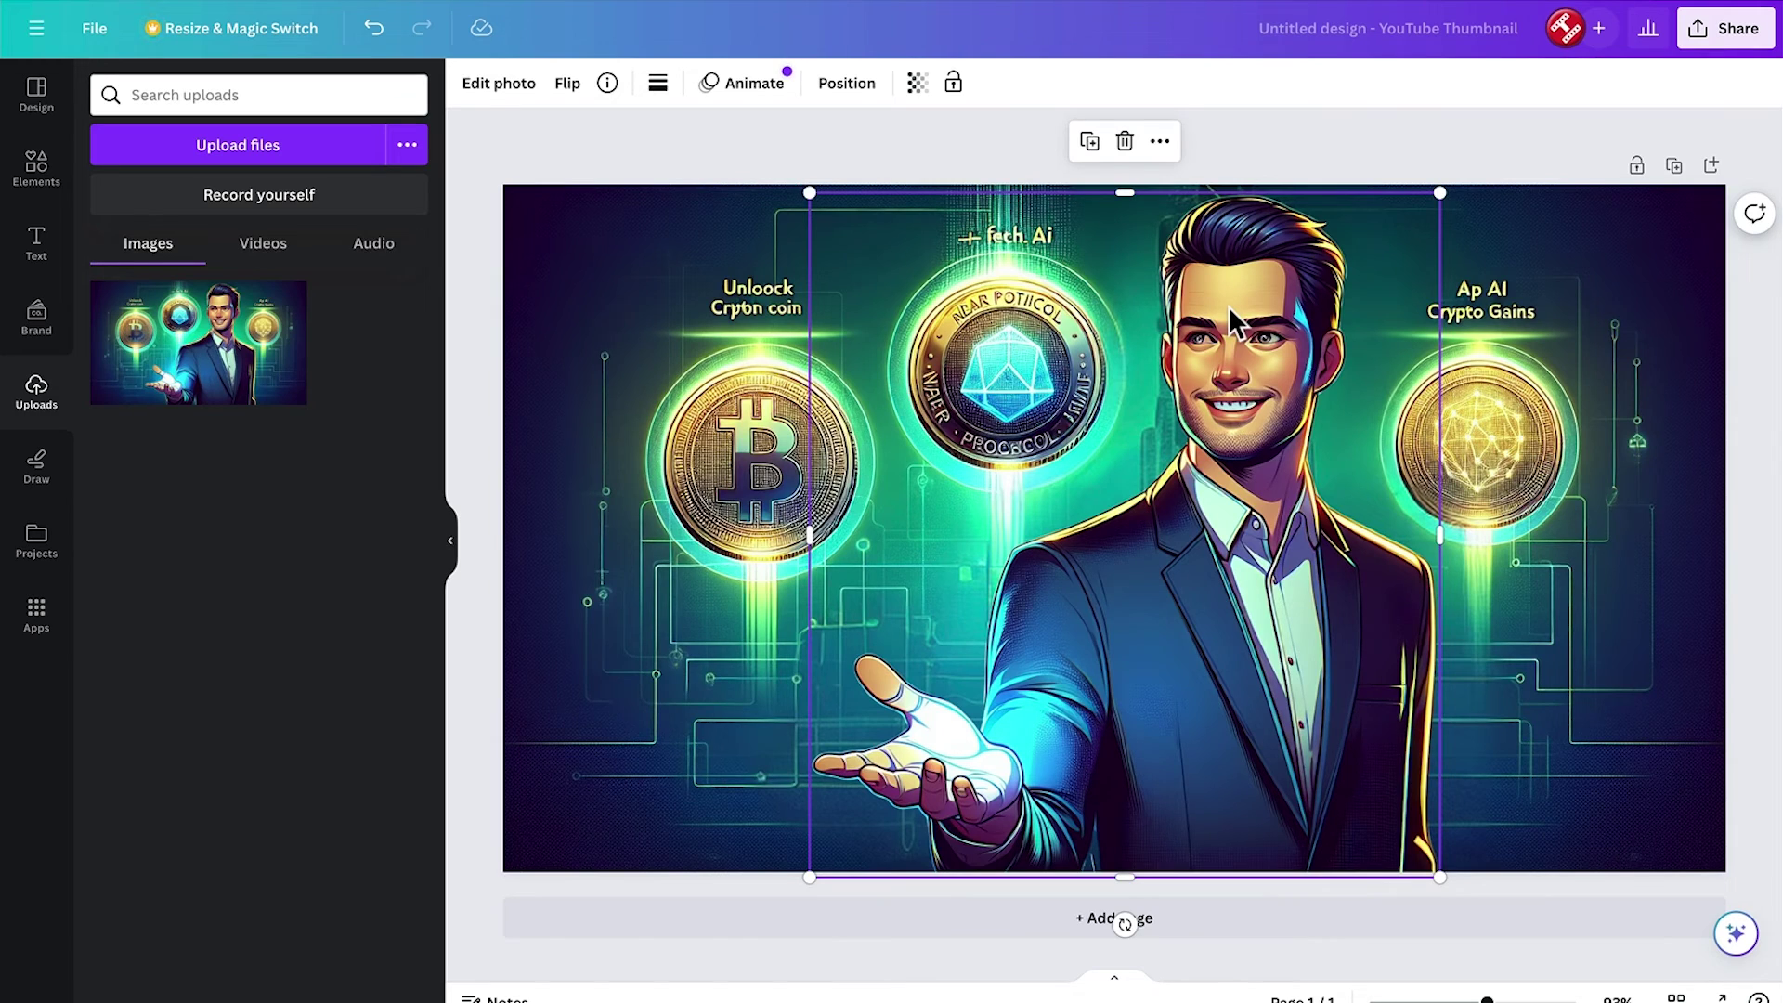
{"action": "key", "text": "Delete"}
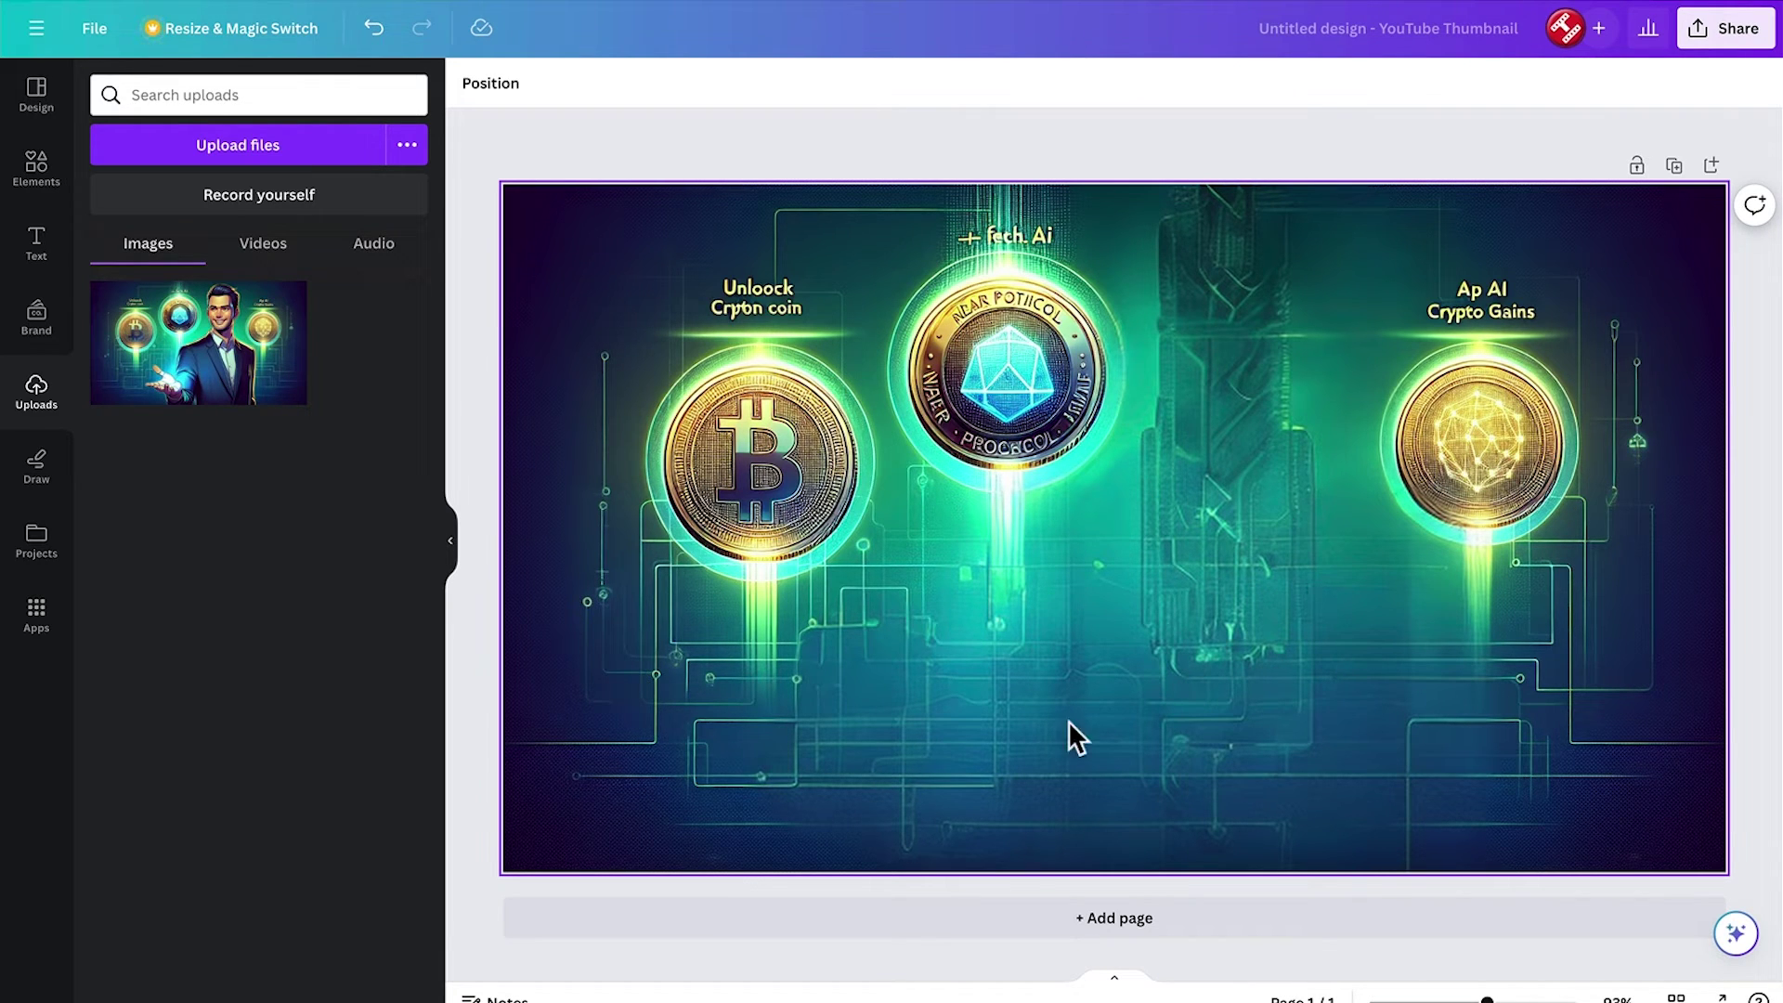
Paste the creator's cutout photo onto the design and set the NEAR label's font size to 56.
{"action": "key", "text": "ctrl+v"}
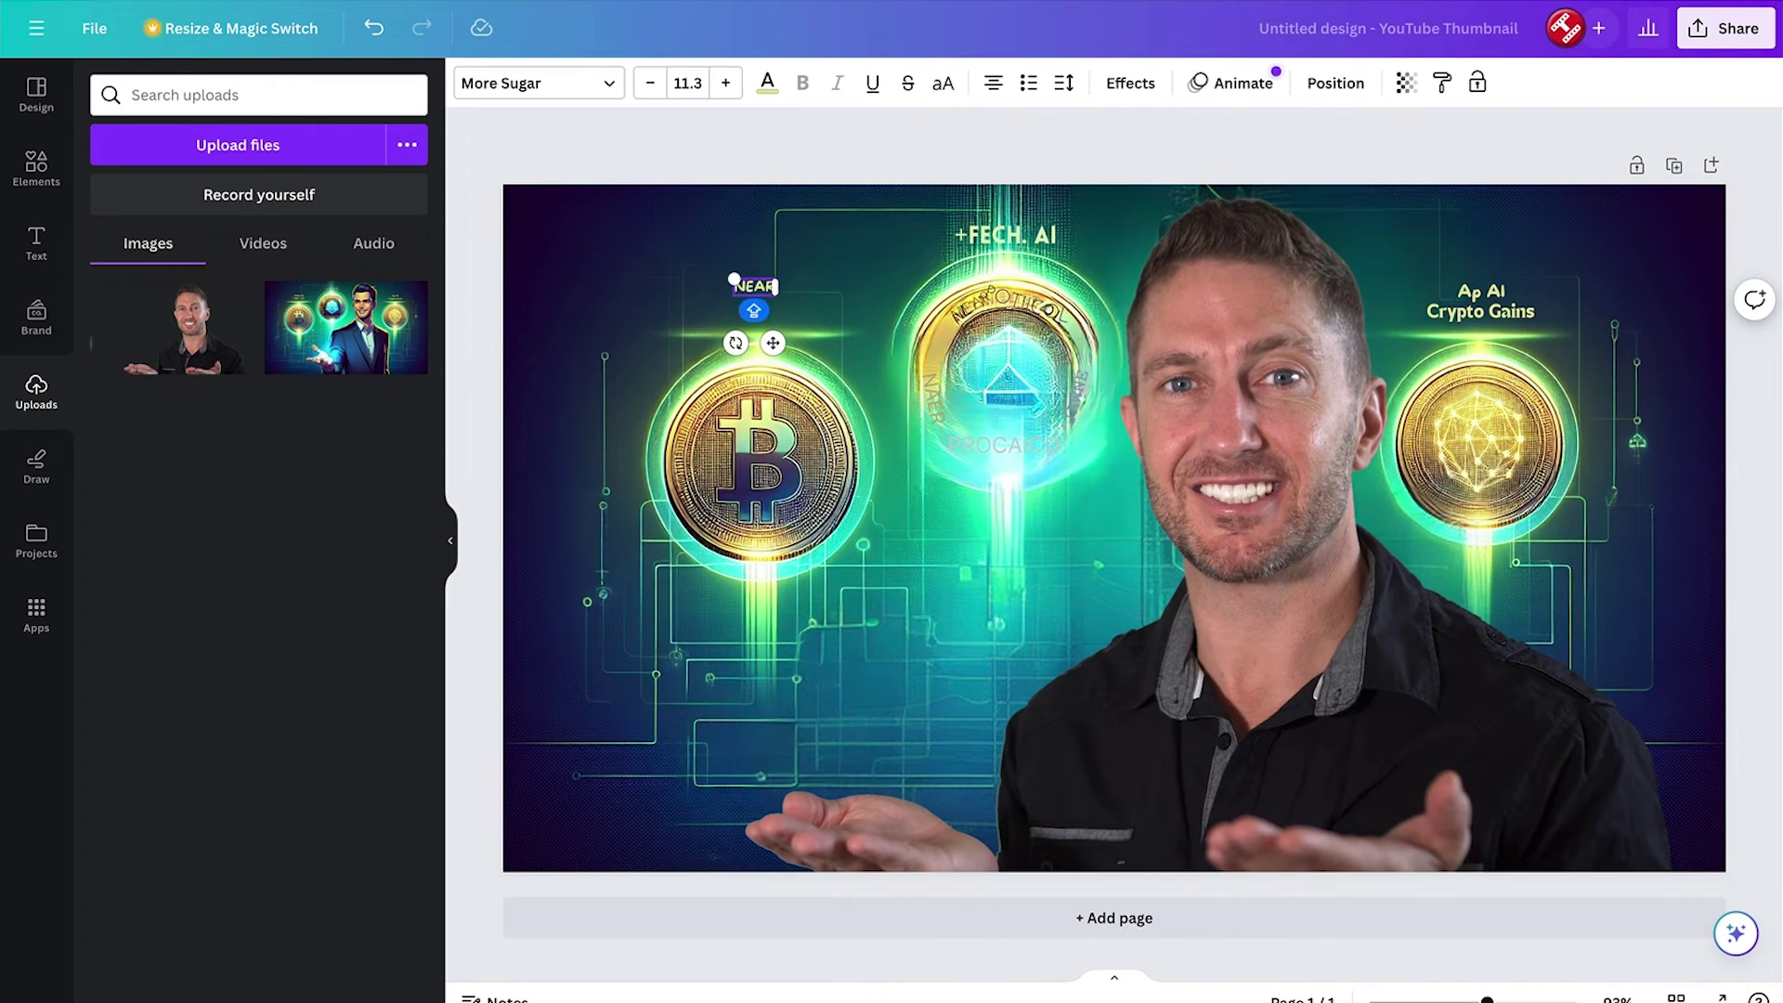
{"action": "left_click", "coordinate": [687, 83]}
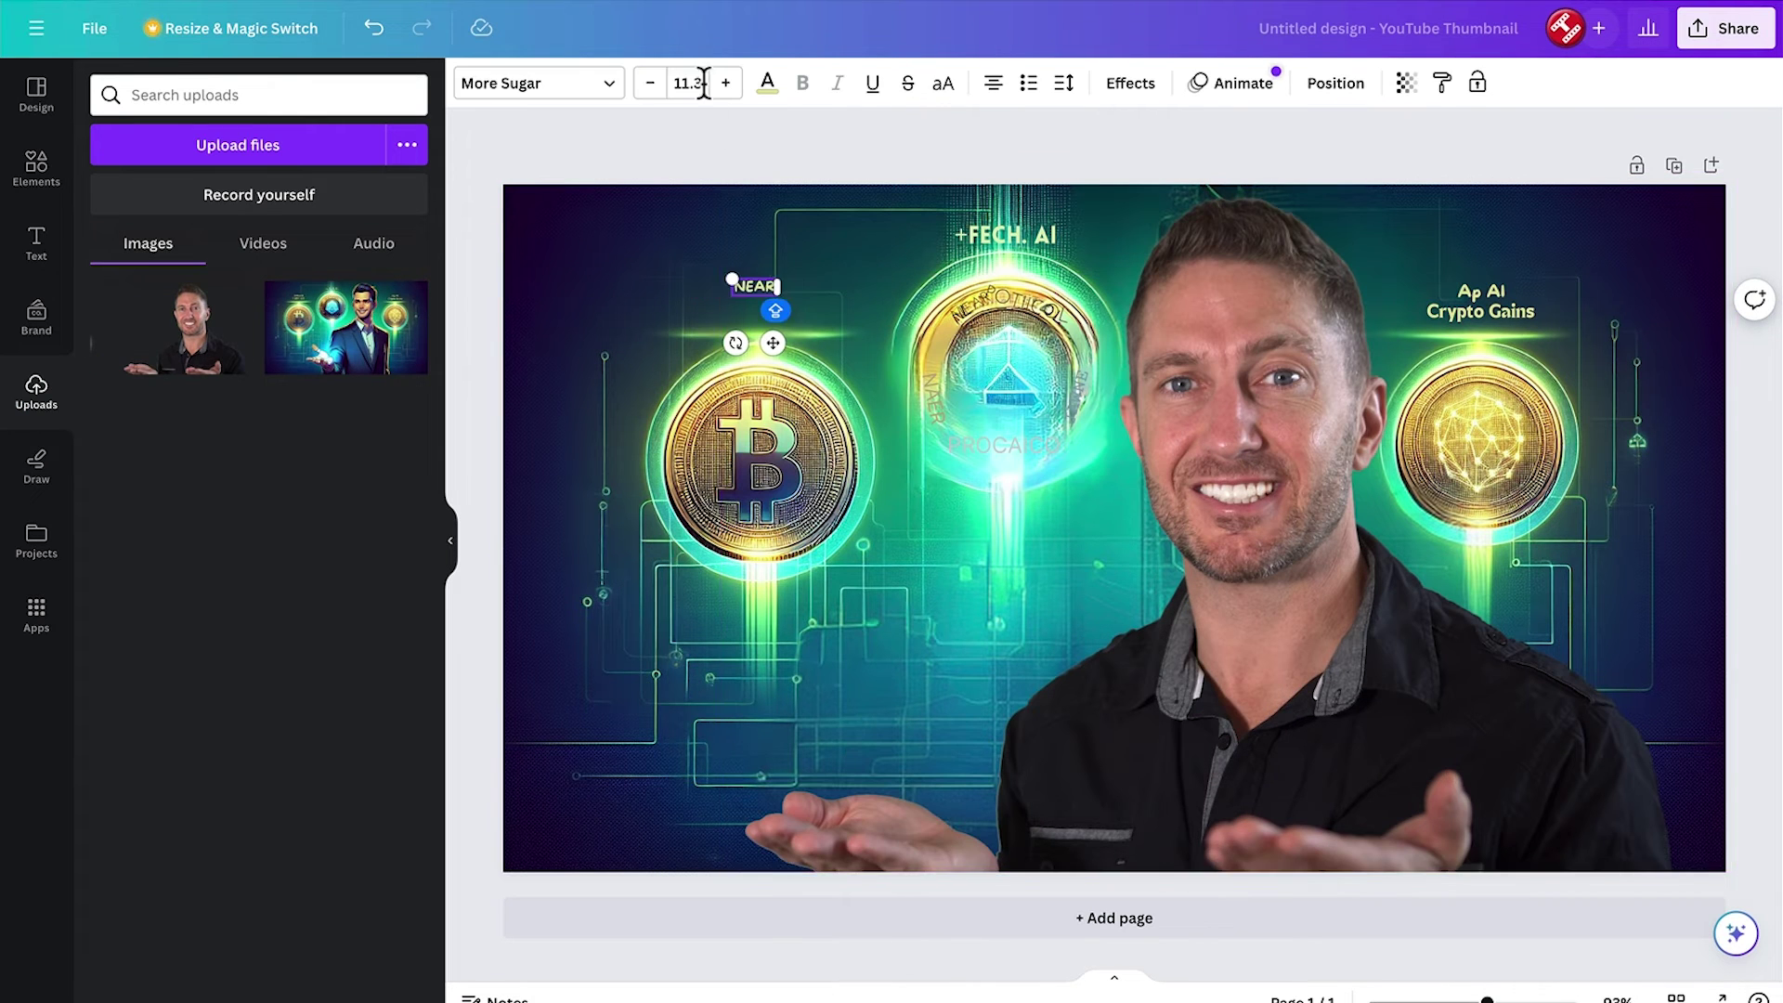
{"action": "type", "text": "56"}
{"action": "key", "text": "Return"}
{"action": "left_click", "coordinate": [685, 279]}
Restyle the FETCH.AI label in the More Sugar font at size 42.
{"action": "left_click", "coordinate": [1005, 232]}
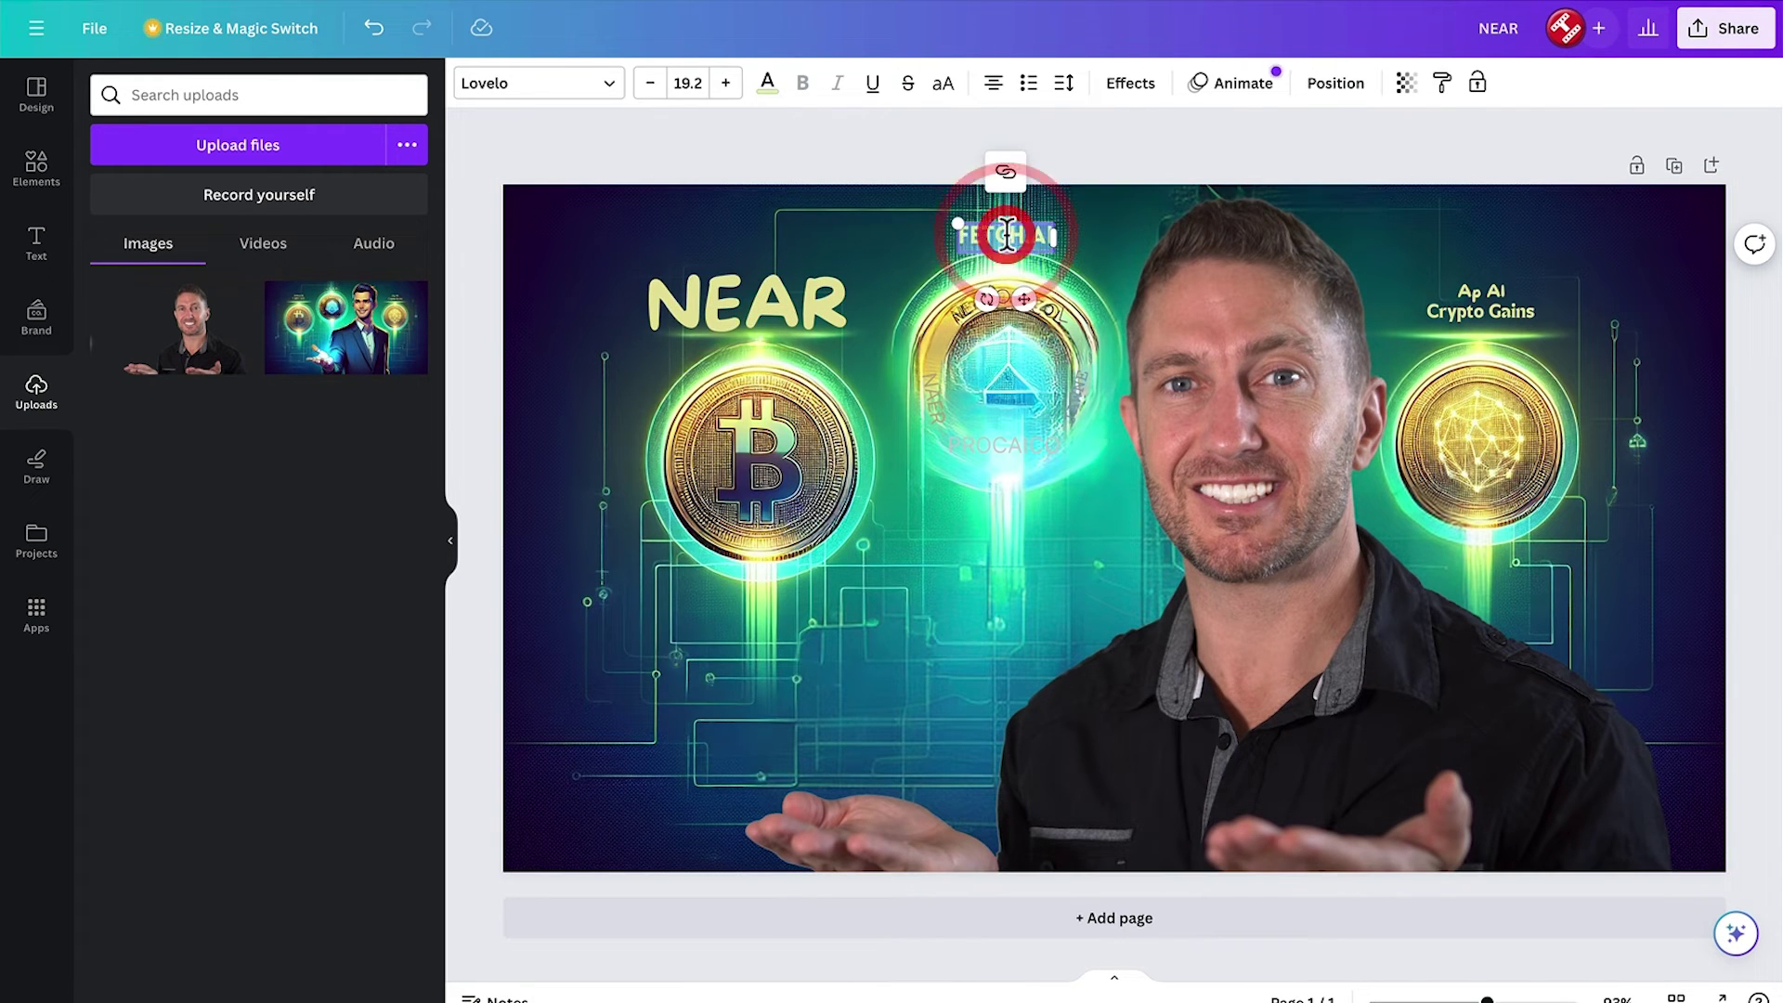
{"action": "left_click", "coordinate": [687, 83]}
{"action": "left_click", "coordinate": [693, 450]}
{"action": "left_click", "coordinate": [688, 83]}
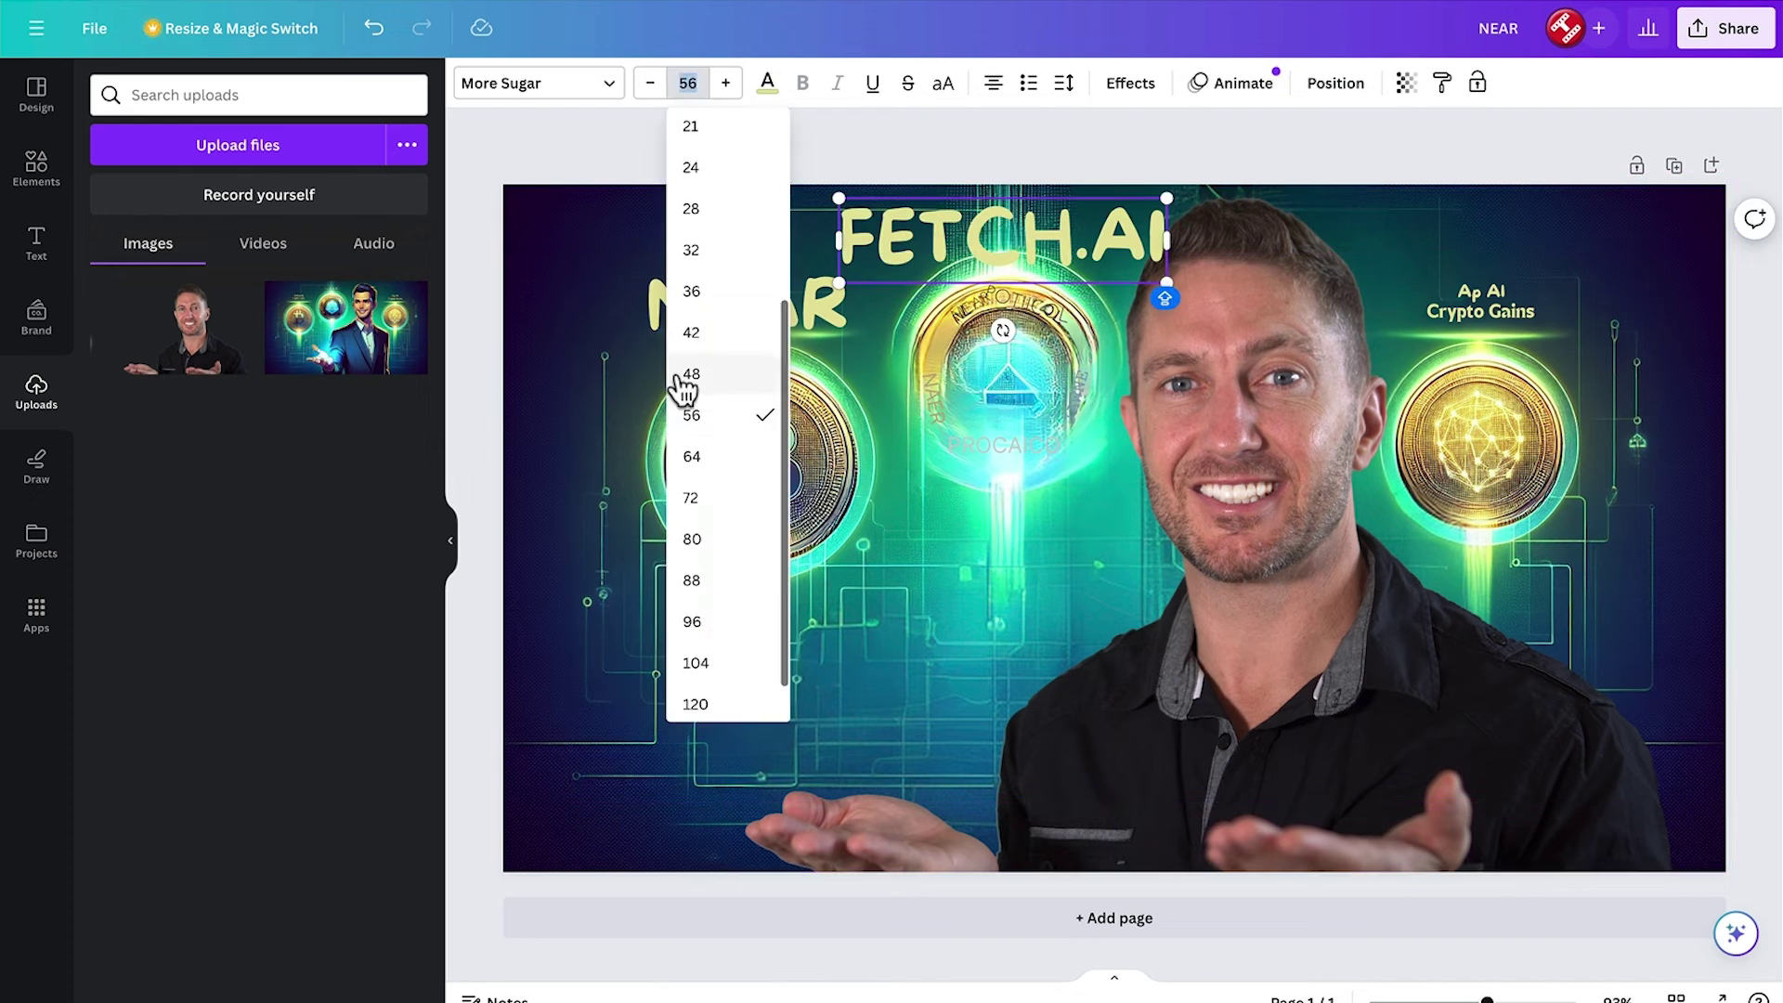
{"action": "left_click", "coordinate": [682, 351]}
{"action": "left_click", "coordinate": [933, 228]}
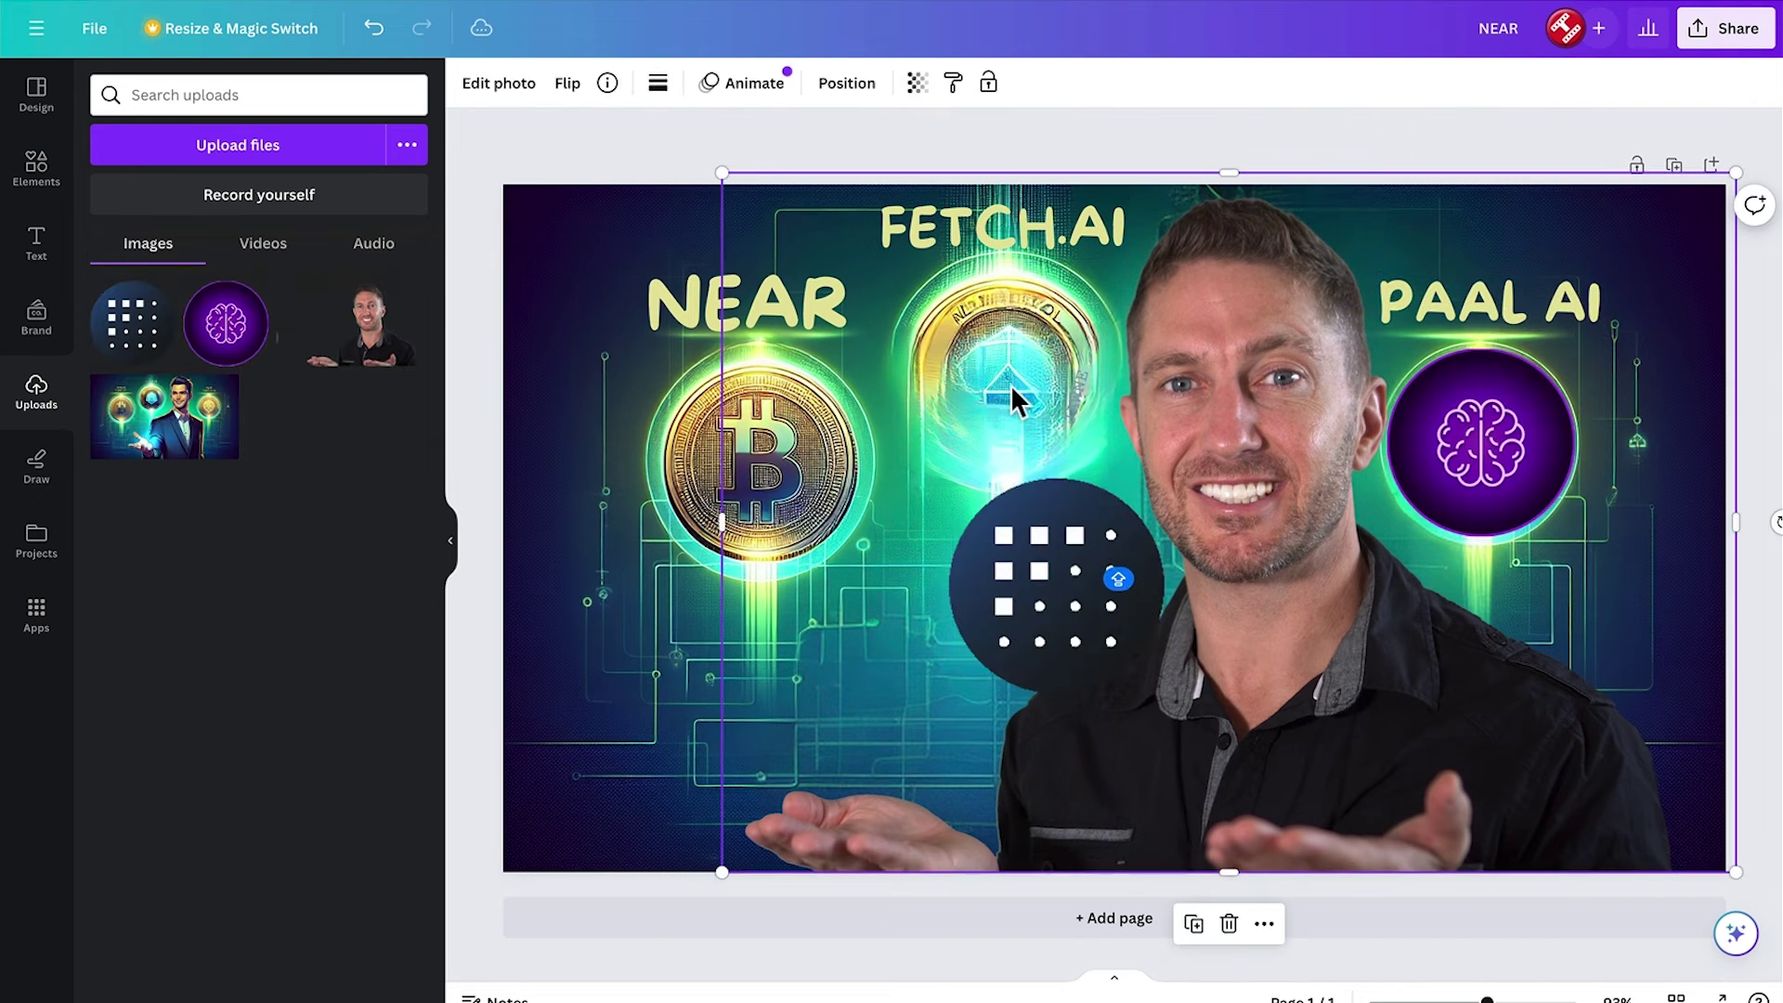
Place the Fetch.ai logo on the centre coin and the resized NEAR logo on the left coin.
{"action": "left_click_drag", "start_coordinate": [1049, 585], "coordinate": [994, 313]}
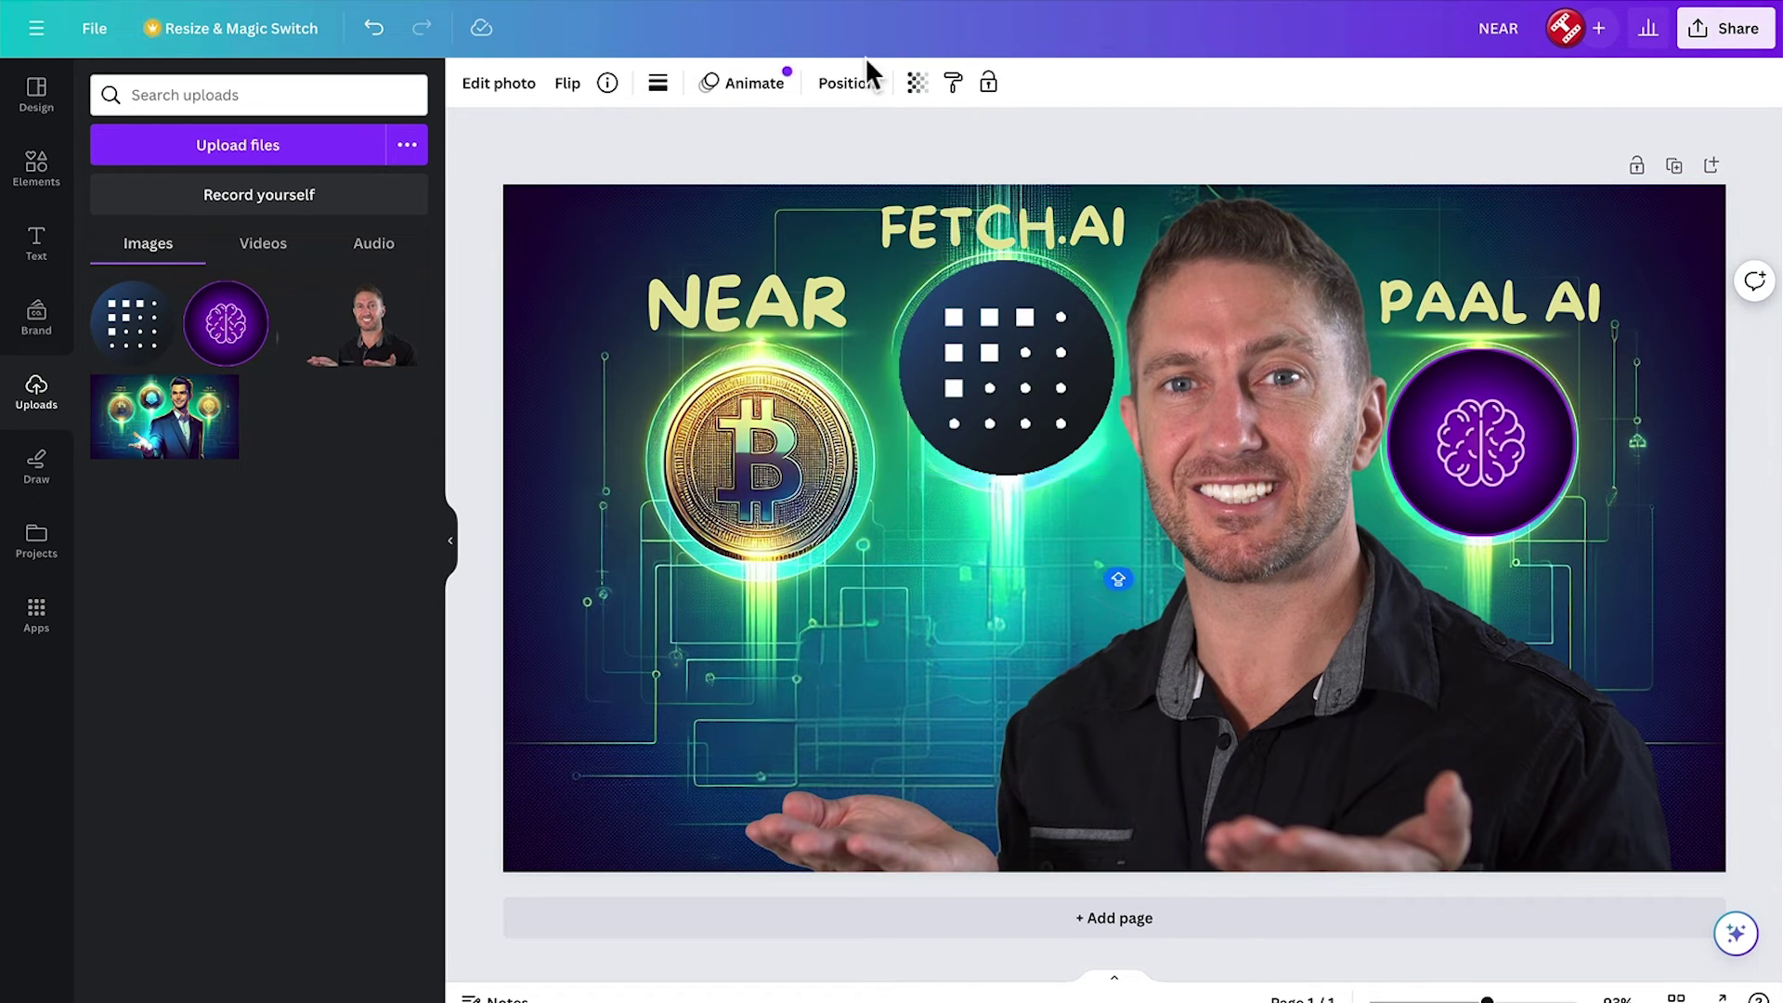
{"action": "left_click_drag", "start_coordinate": [854, 74], "coordinate": [773, 506]}
{"action": "left_click_drag", "start_coordinate": [578, 312], "coordinate": [477, 307]}
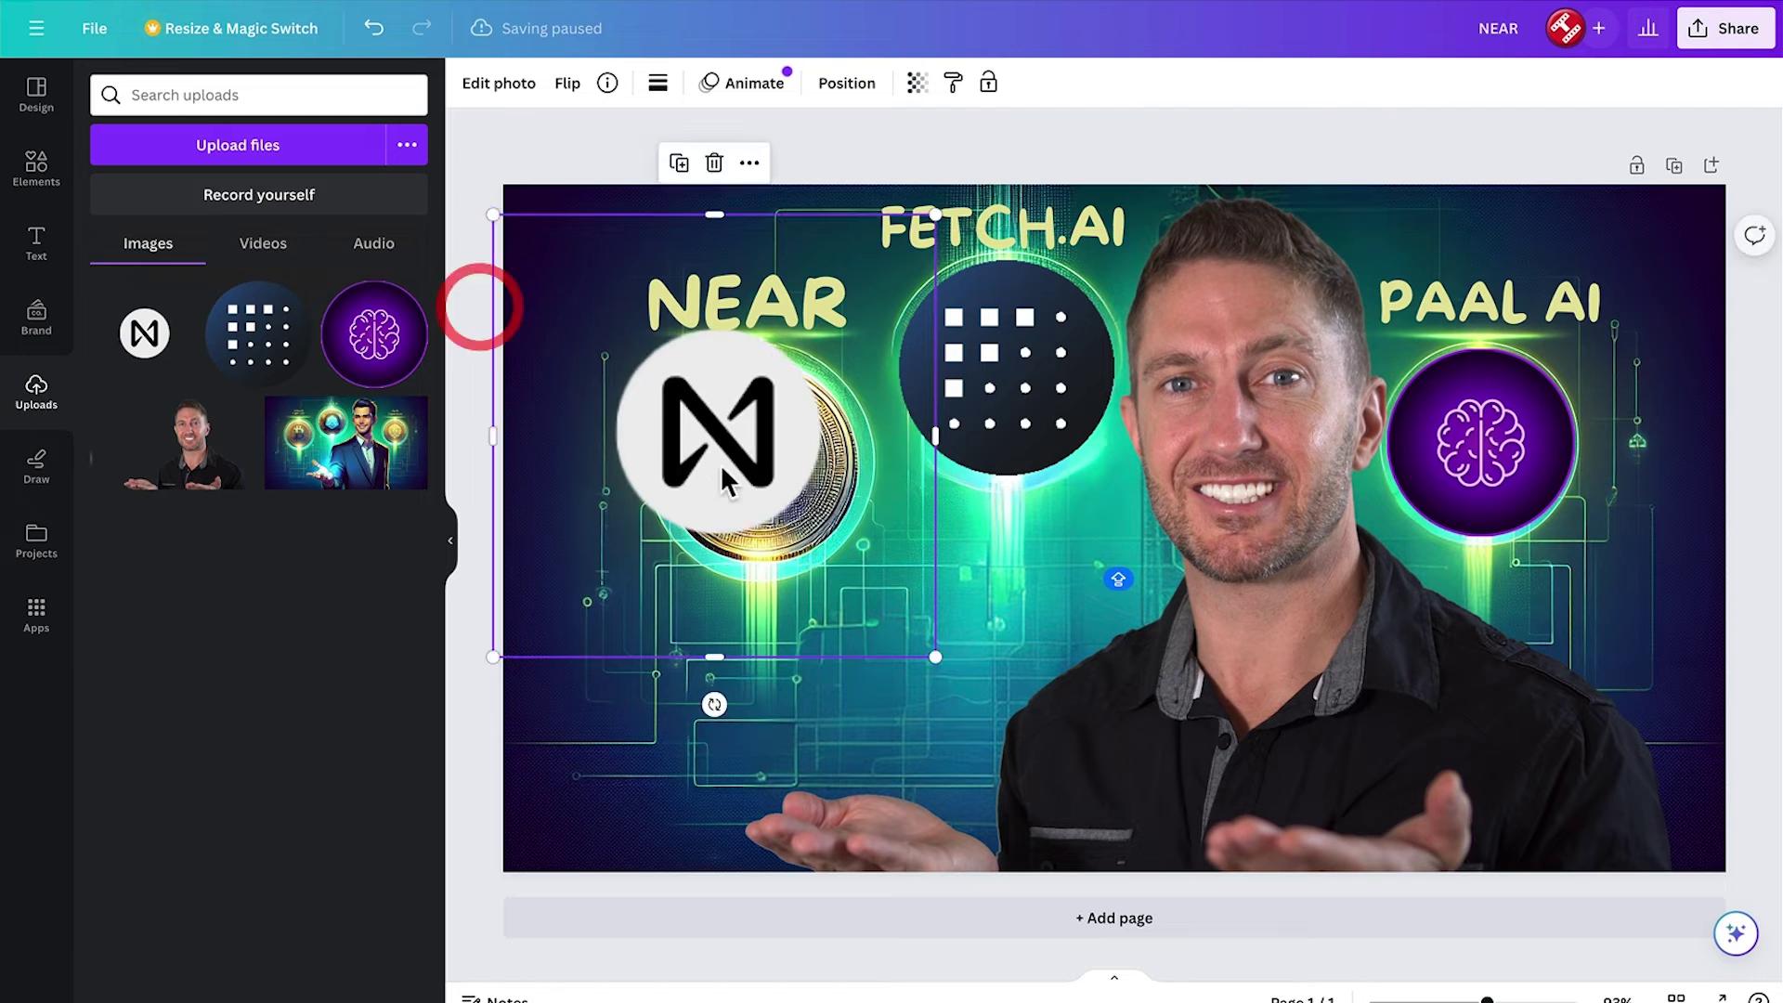
{"action": "left_click_drag", "start_coordinate": [702, 439], "coordinate": [748, 477]}
{"action": "left_click_drag", "start_coordinate": [984, 249], "coordinate": [993, 240]}
{"action": "left_click_drag", "start_coordinate": [536, 238], "coordinate": [521, 238]}
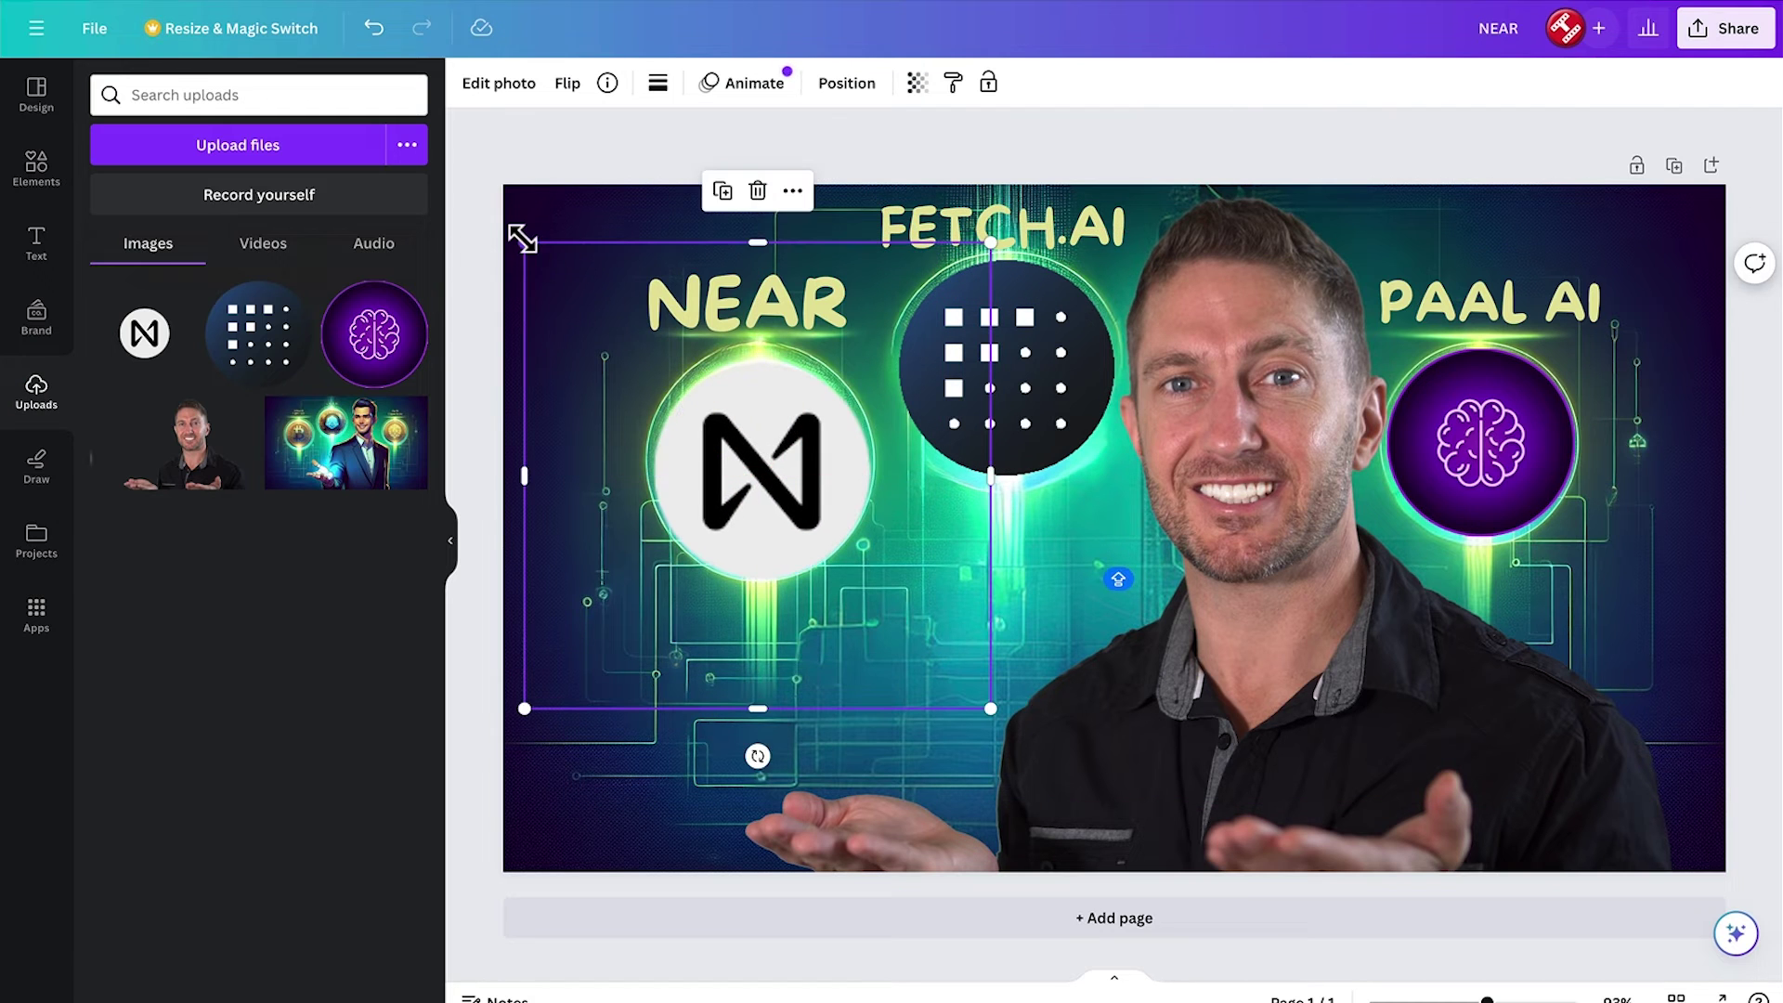
{"action": "left_click_drag", "start_coordinate": [792, 517], "coordinate": [787, 506]}
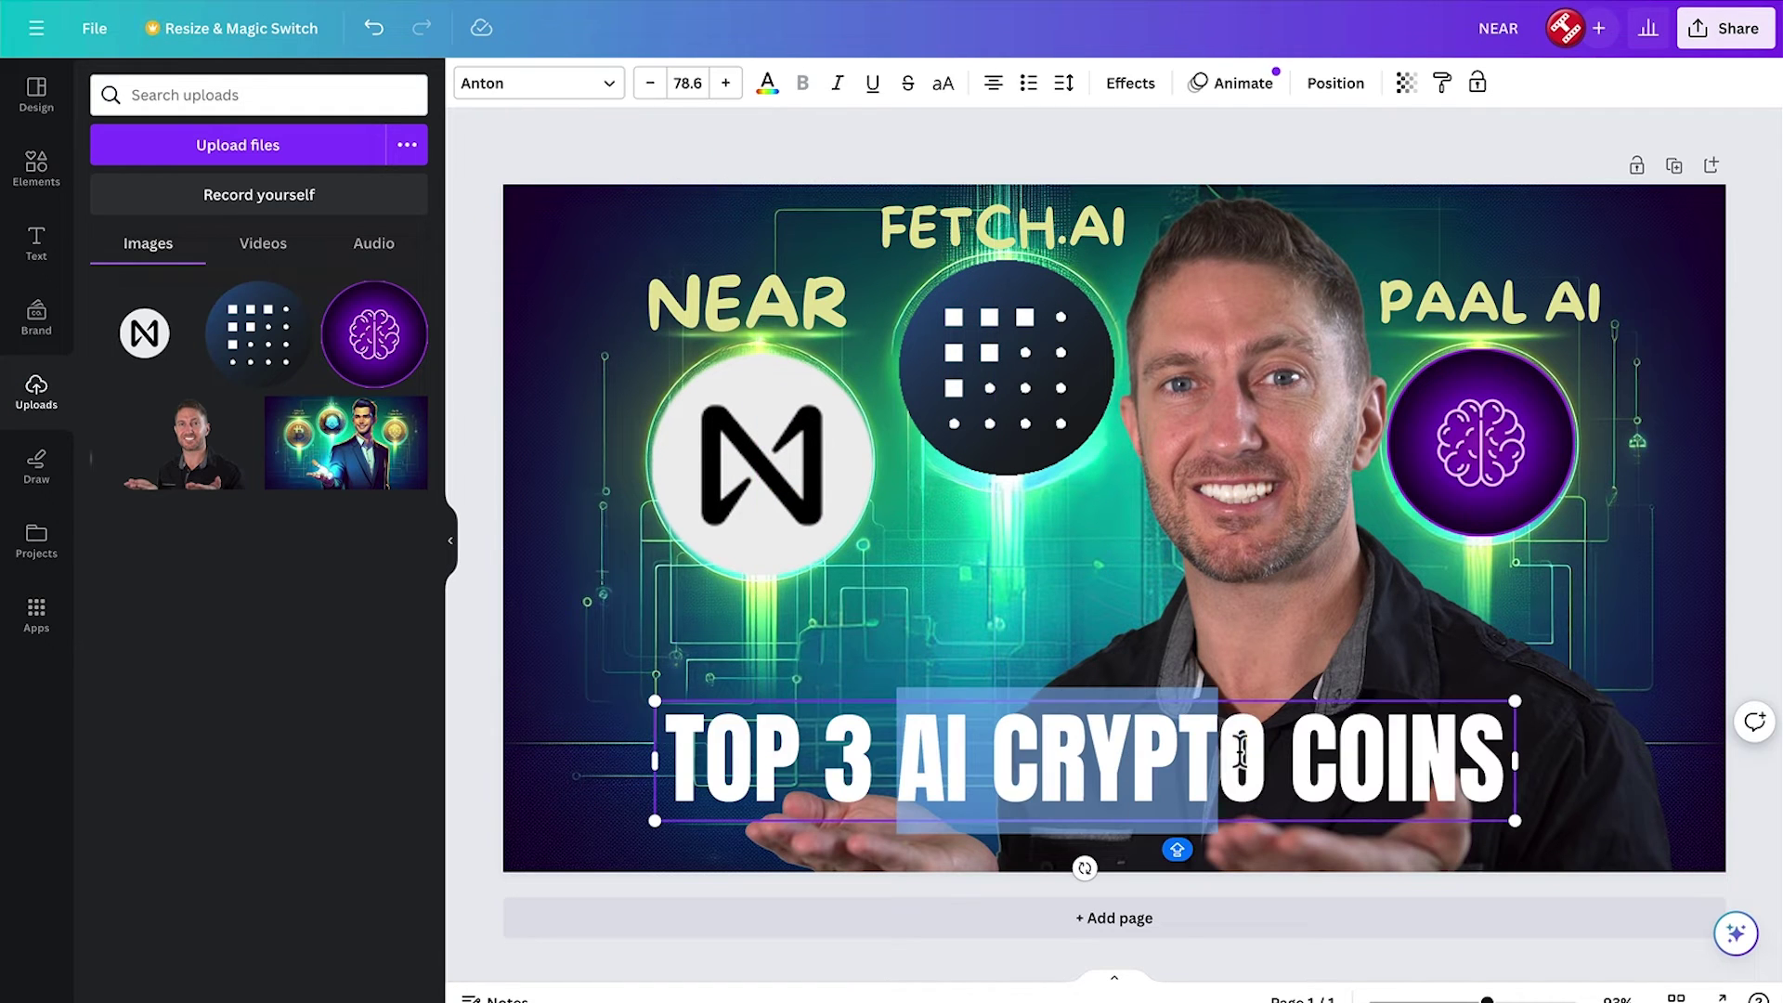
Colour AI CRYPTO red and enlarge the TOP 3 AI CRYPTO COINS title across the bottom, nudged right.
{"action": "left_click", "coordinate": [767, 83]}
{"action": "left_click", "coordinate": [495, 140]}
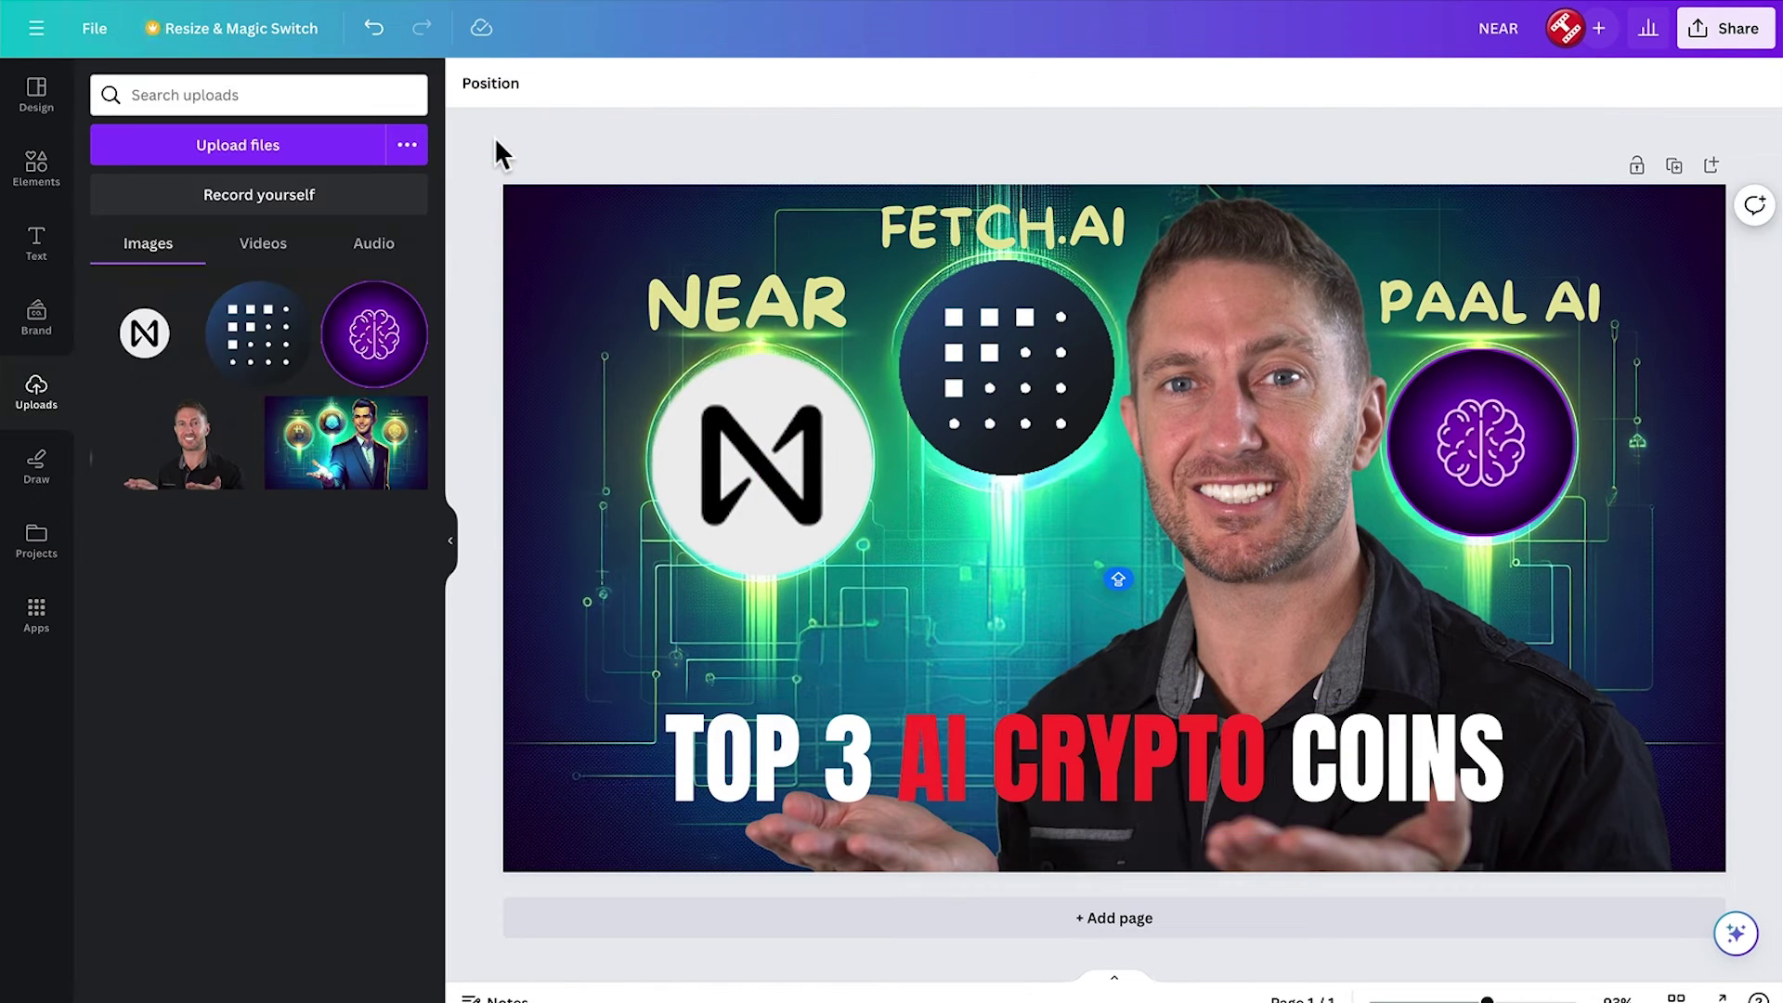
{"action": "left_click", "coordinate": [1087, 757]}
{"action": "left_click_drag", "start_coordinate": [1524, 816], "coordinate": [1718, 836]}
{"action": "left_click", "coordinate": [649, 143]}
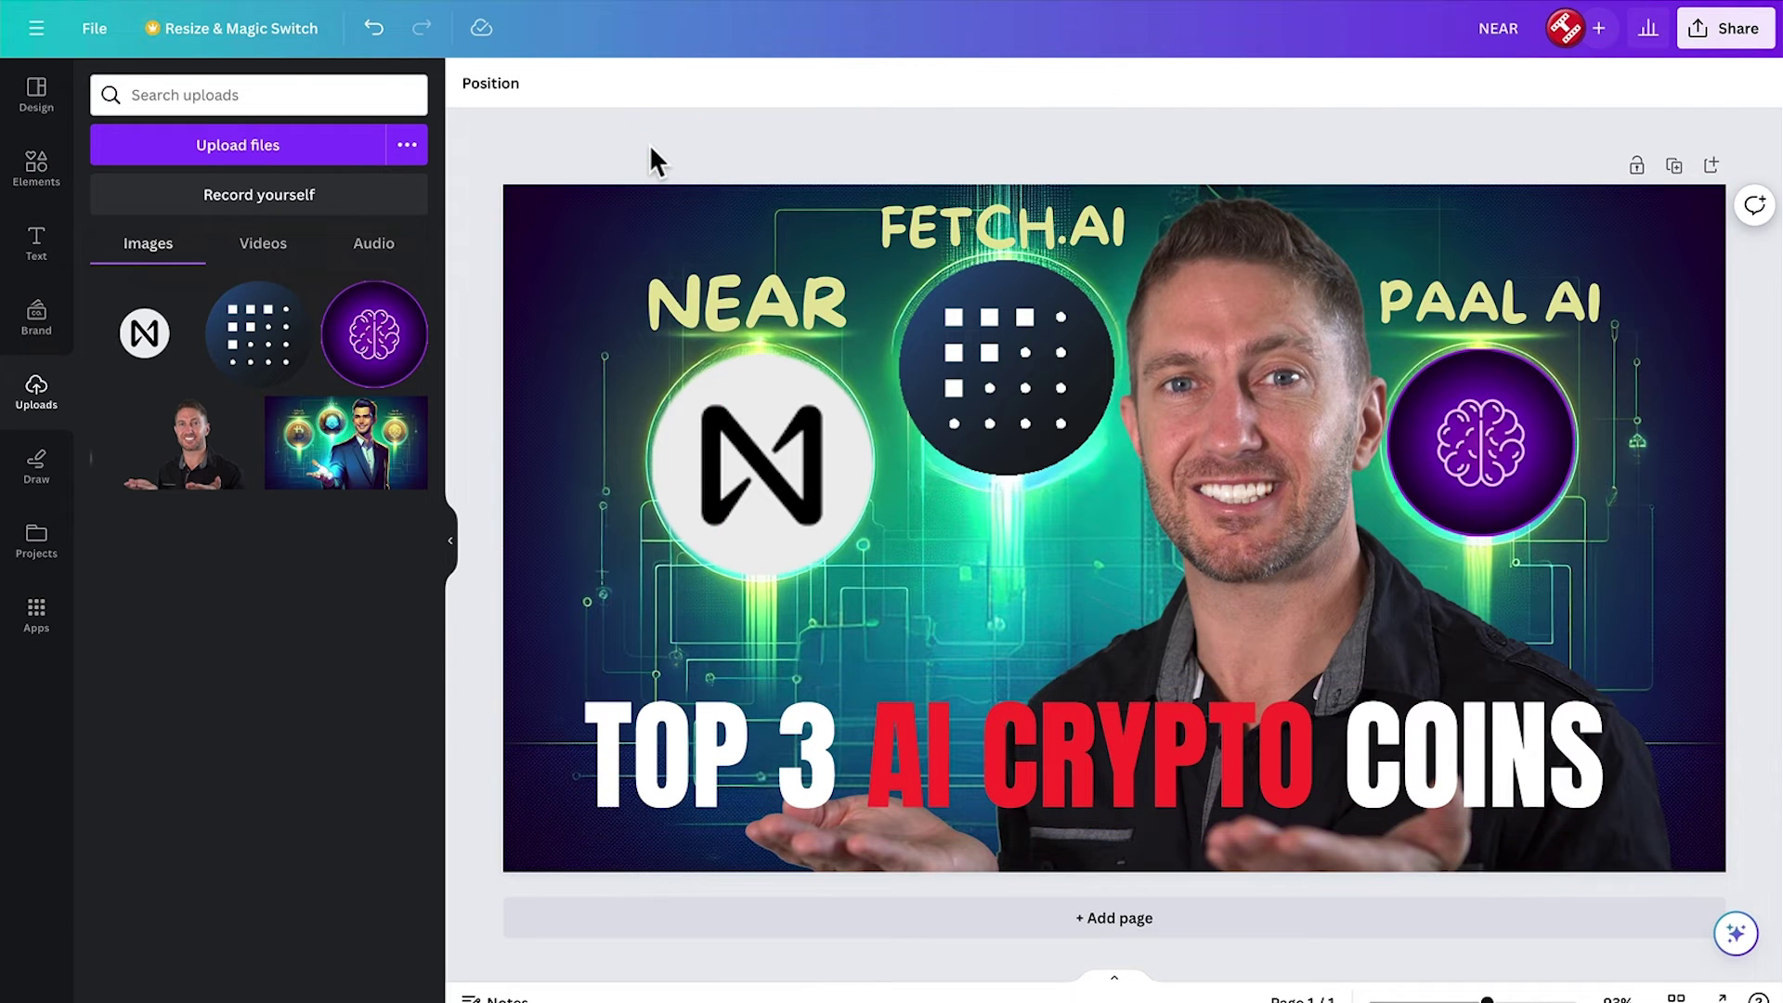
{"action": "left_click", "coordinate": [811, 732]}
{"action": "key", "text": "shift+Right"}
{"action": "left_click", "coordinate": [633, 165]}
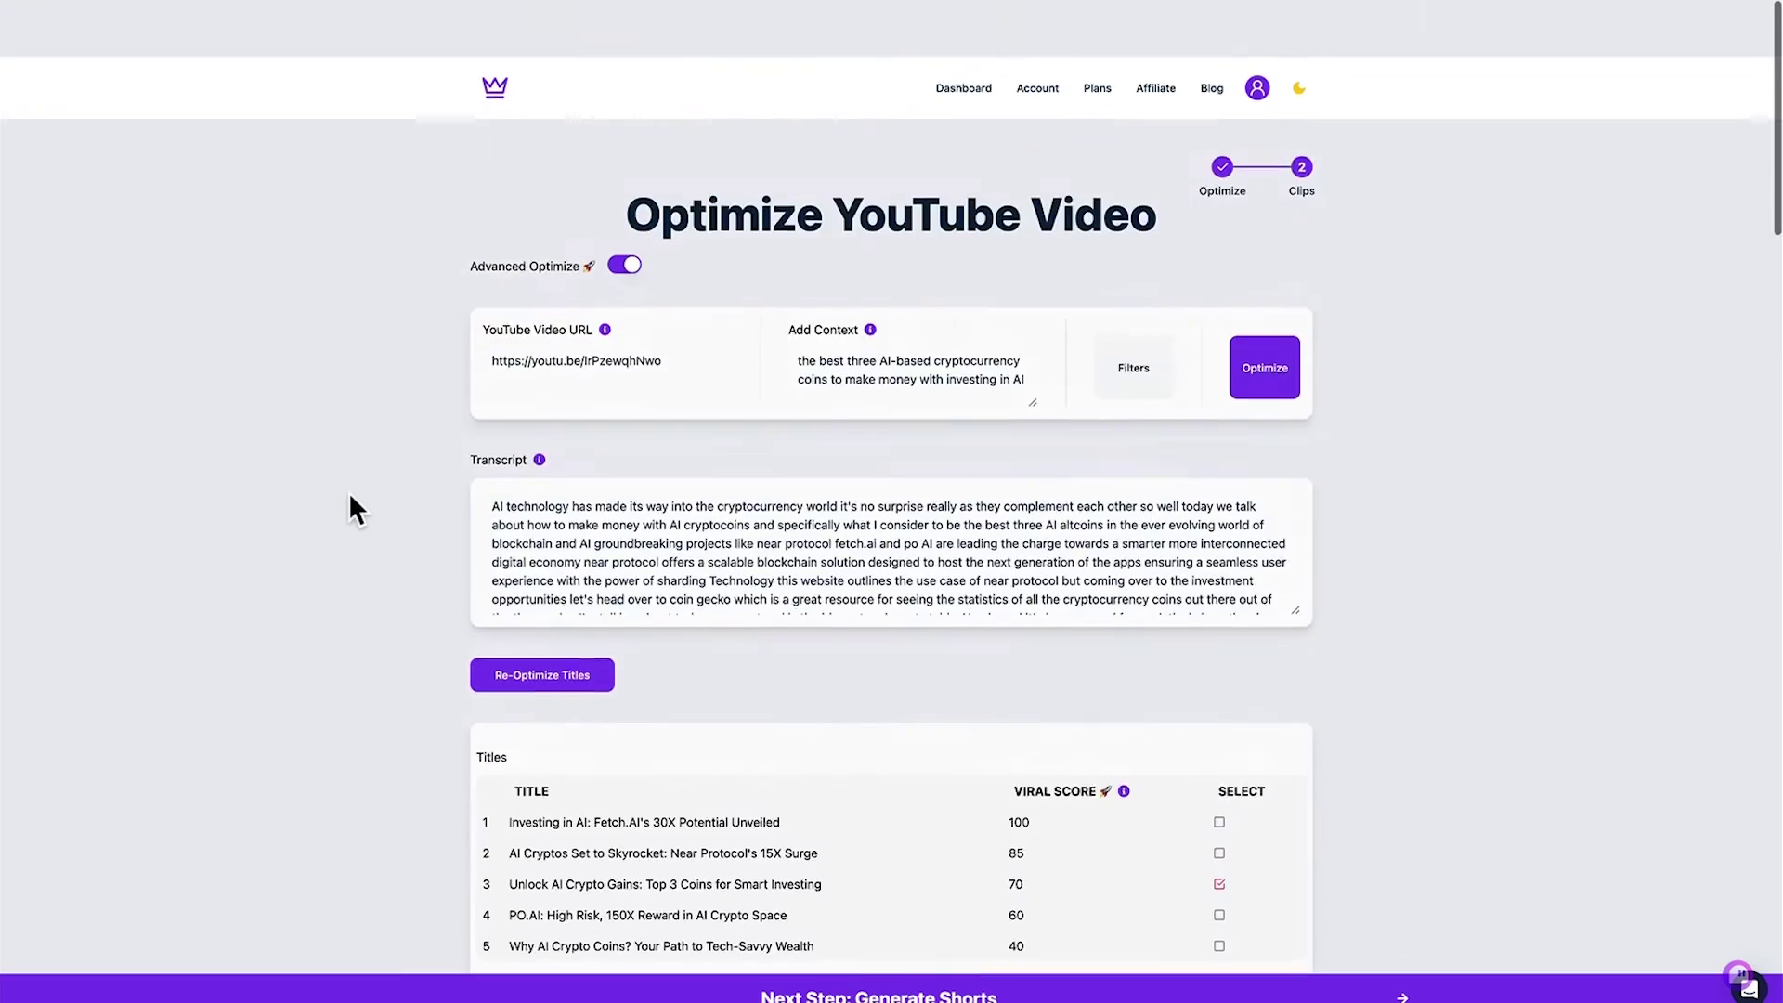
Scroll down through the optimized titles, description, tags and thumbnails of the crypto video.
{"action": "scroll", "coordinate": [348, 492], "scroll_direction": "down", "scroll_amount": 3}
{"action": "scroll", "coordinate": [348, 492], "scroll_direction": "down", "scroll_amount": 20}
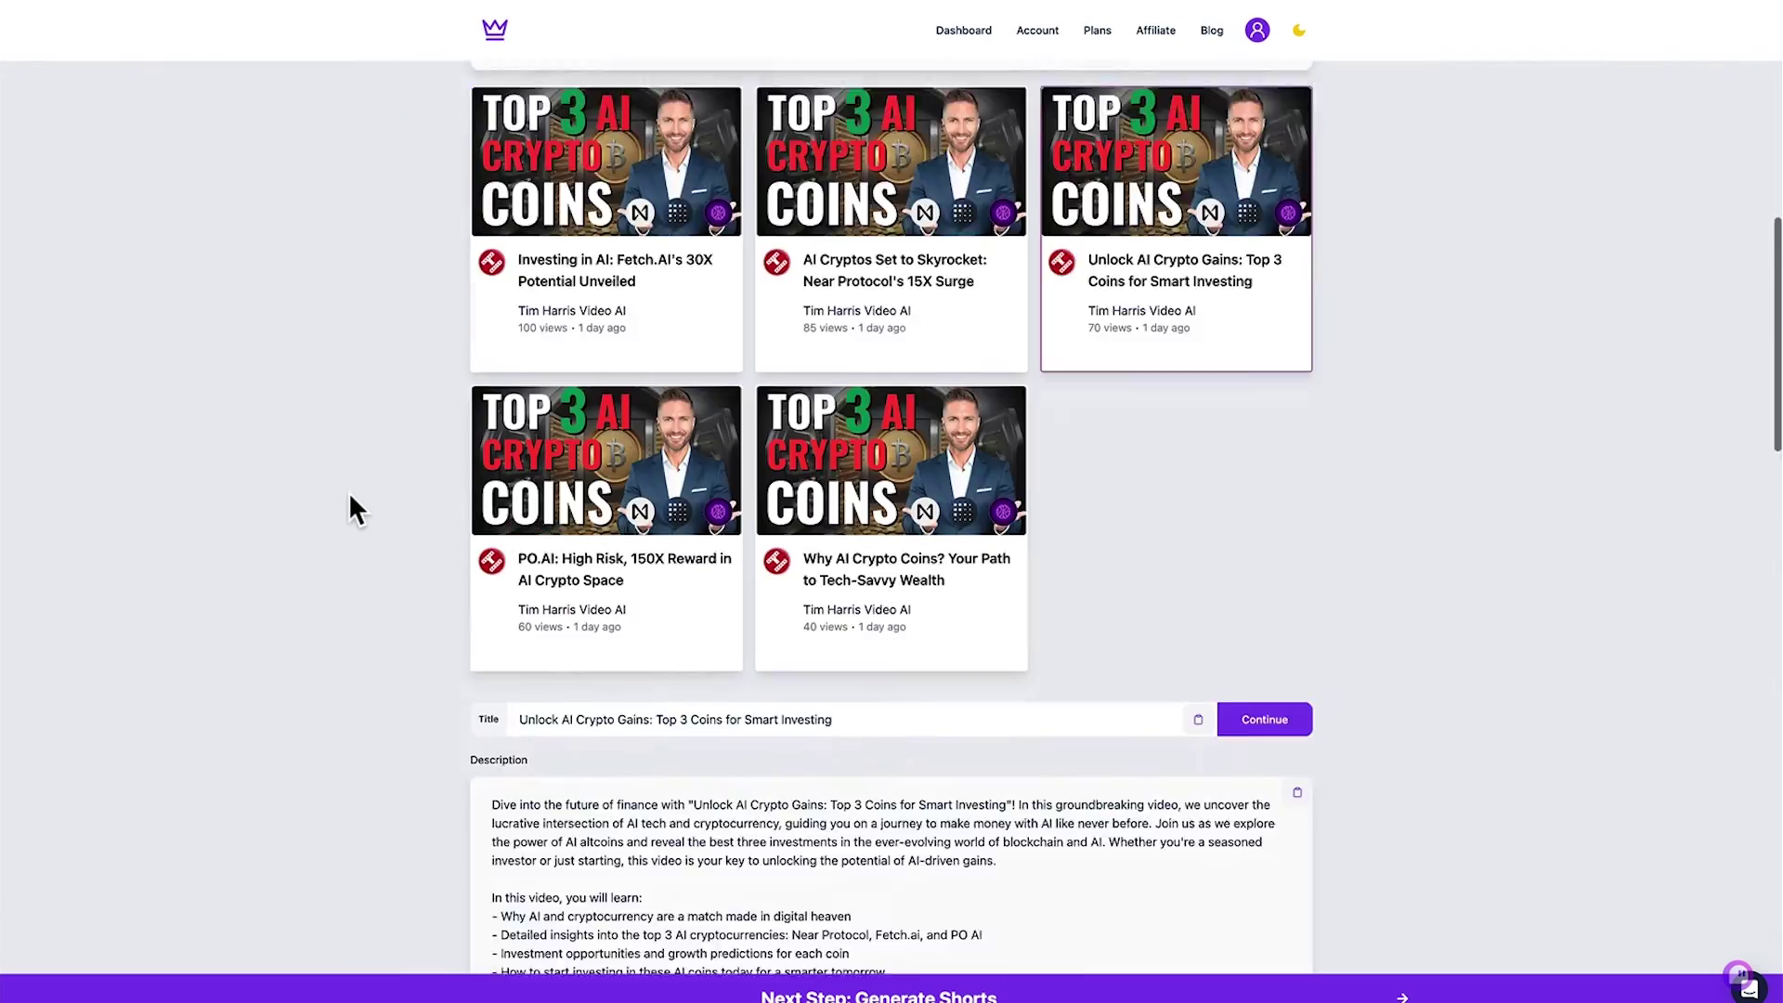
{"action": "scroll", "coordinate": [350, 501], "scroll_direction": "down", "scroll_amount": 5}
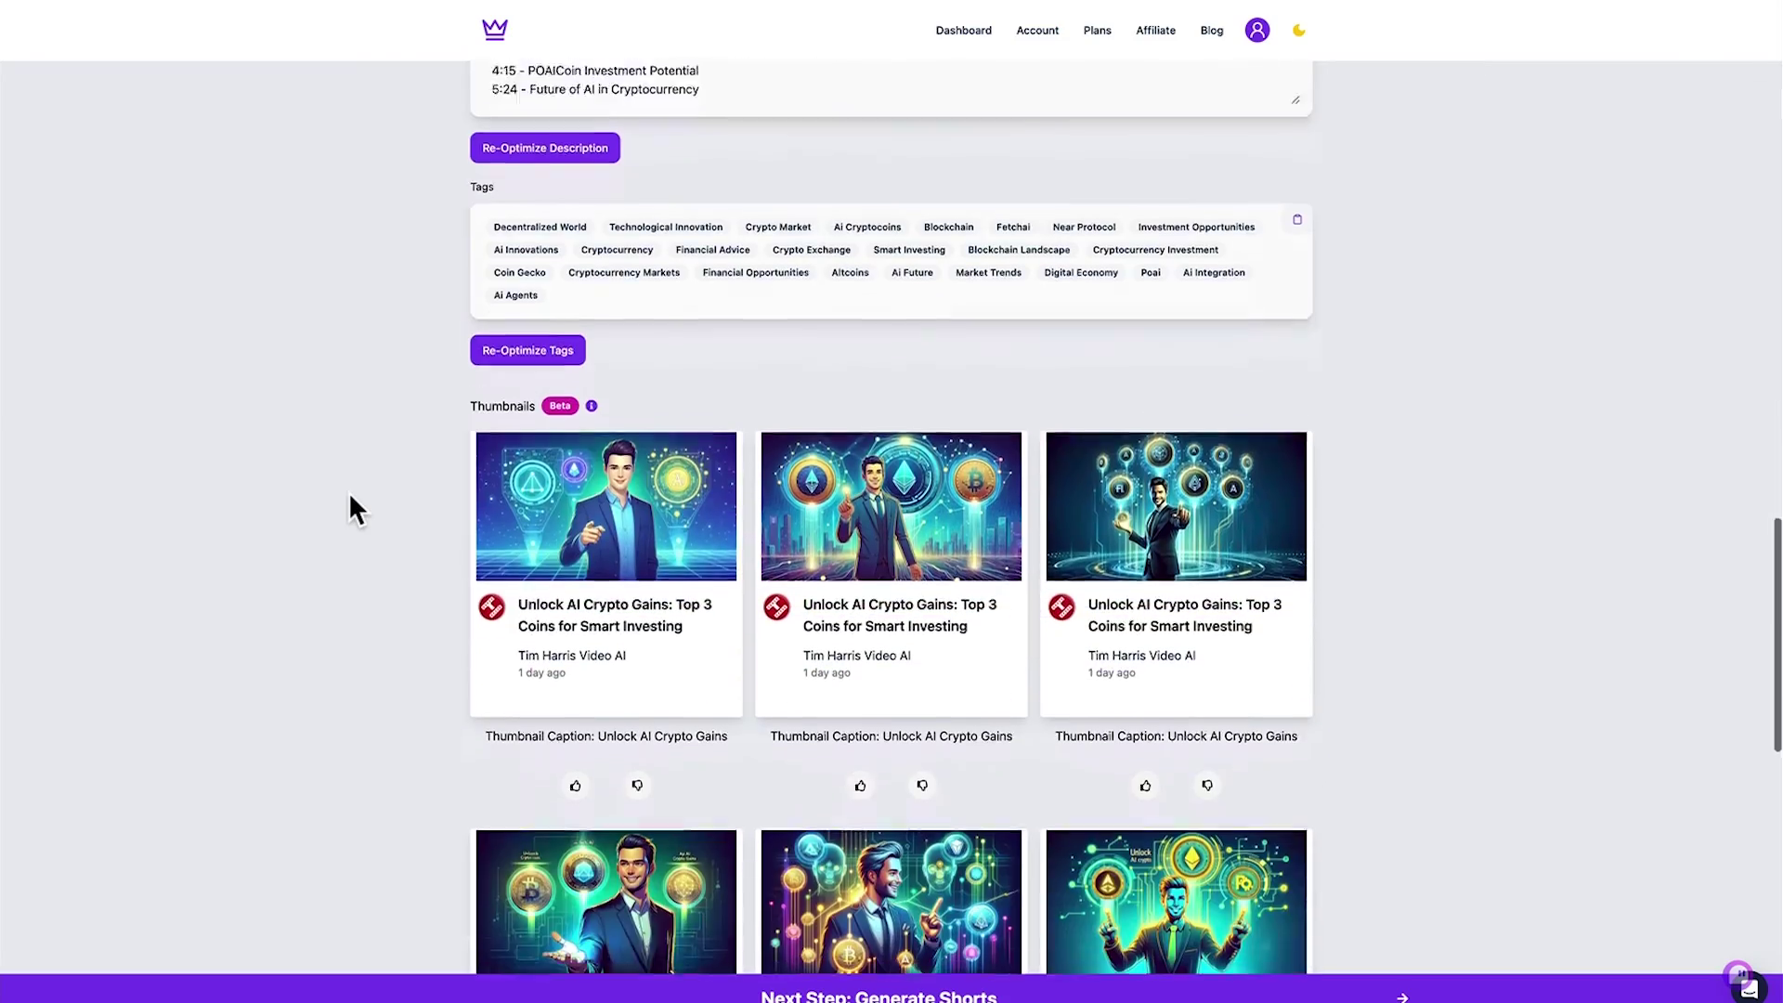
{"action": "scroll", "coordinate": [349, 497], "scroll_direction": "down", "scroll_amount": 3}
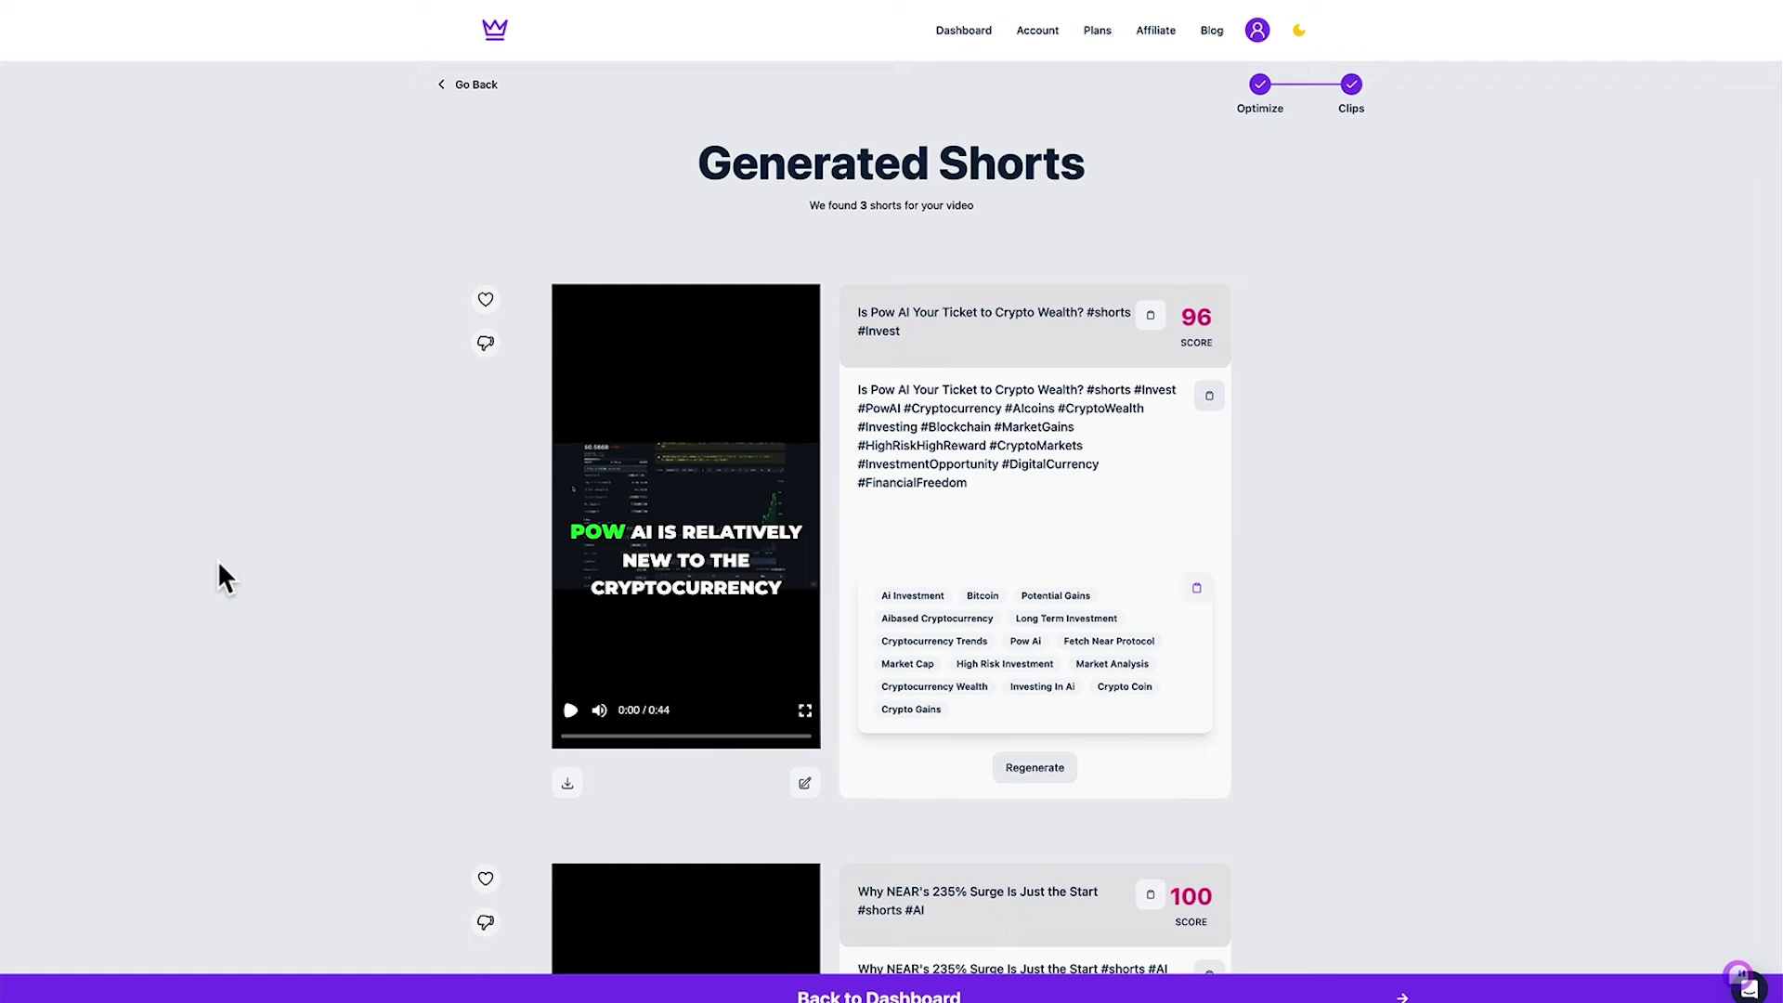
{"action": "scroll", "coordinate": [223, 578], "scroll_direction": "down", "scroll_amount": 5}
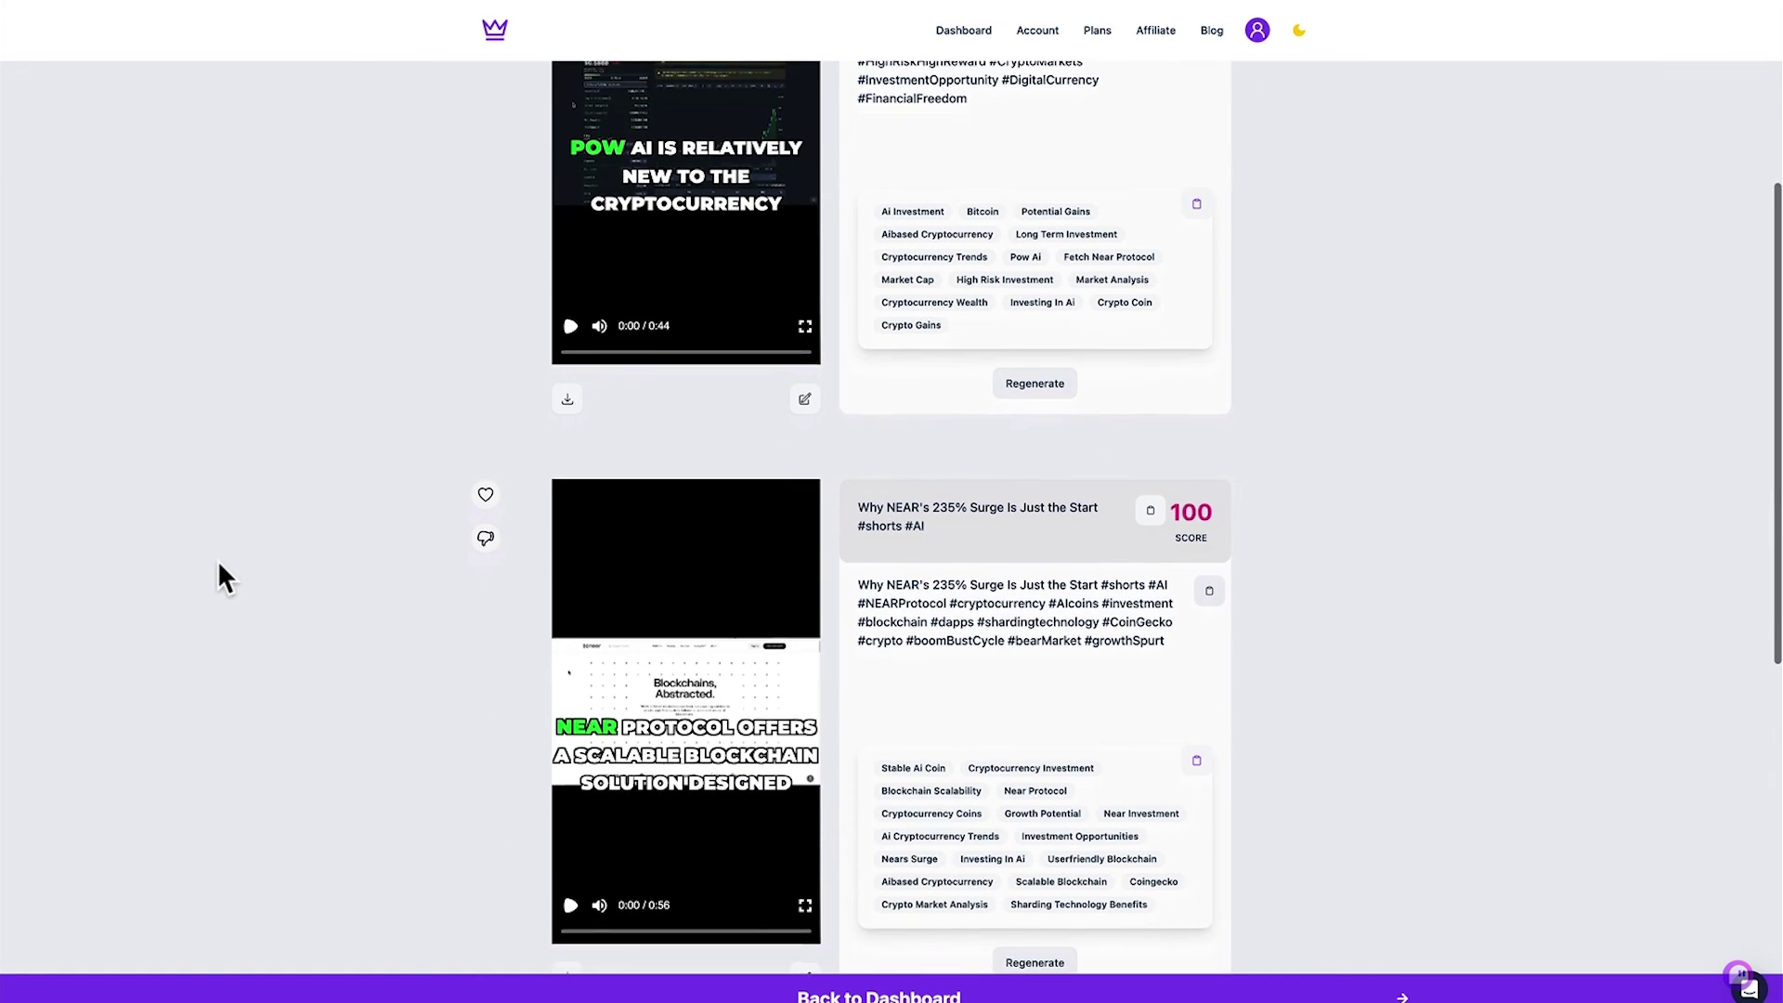
{"action": "scroll", "coordinate": [219, 562], "scroll_direction": "down", "scroll_amount": 7}
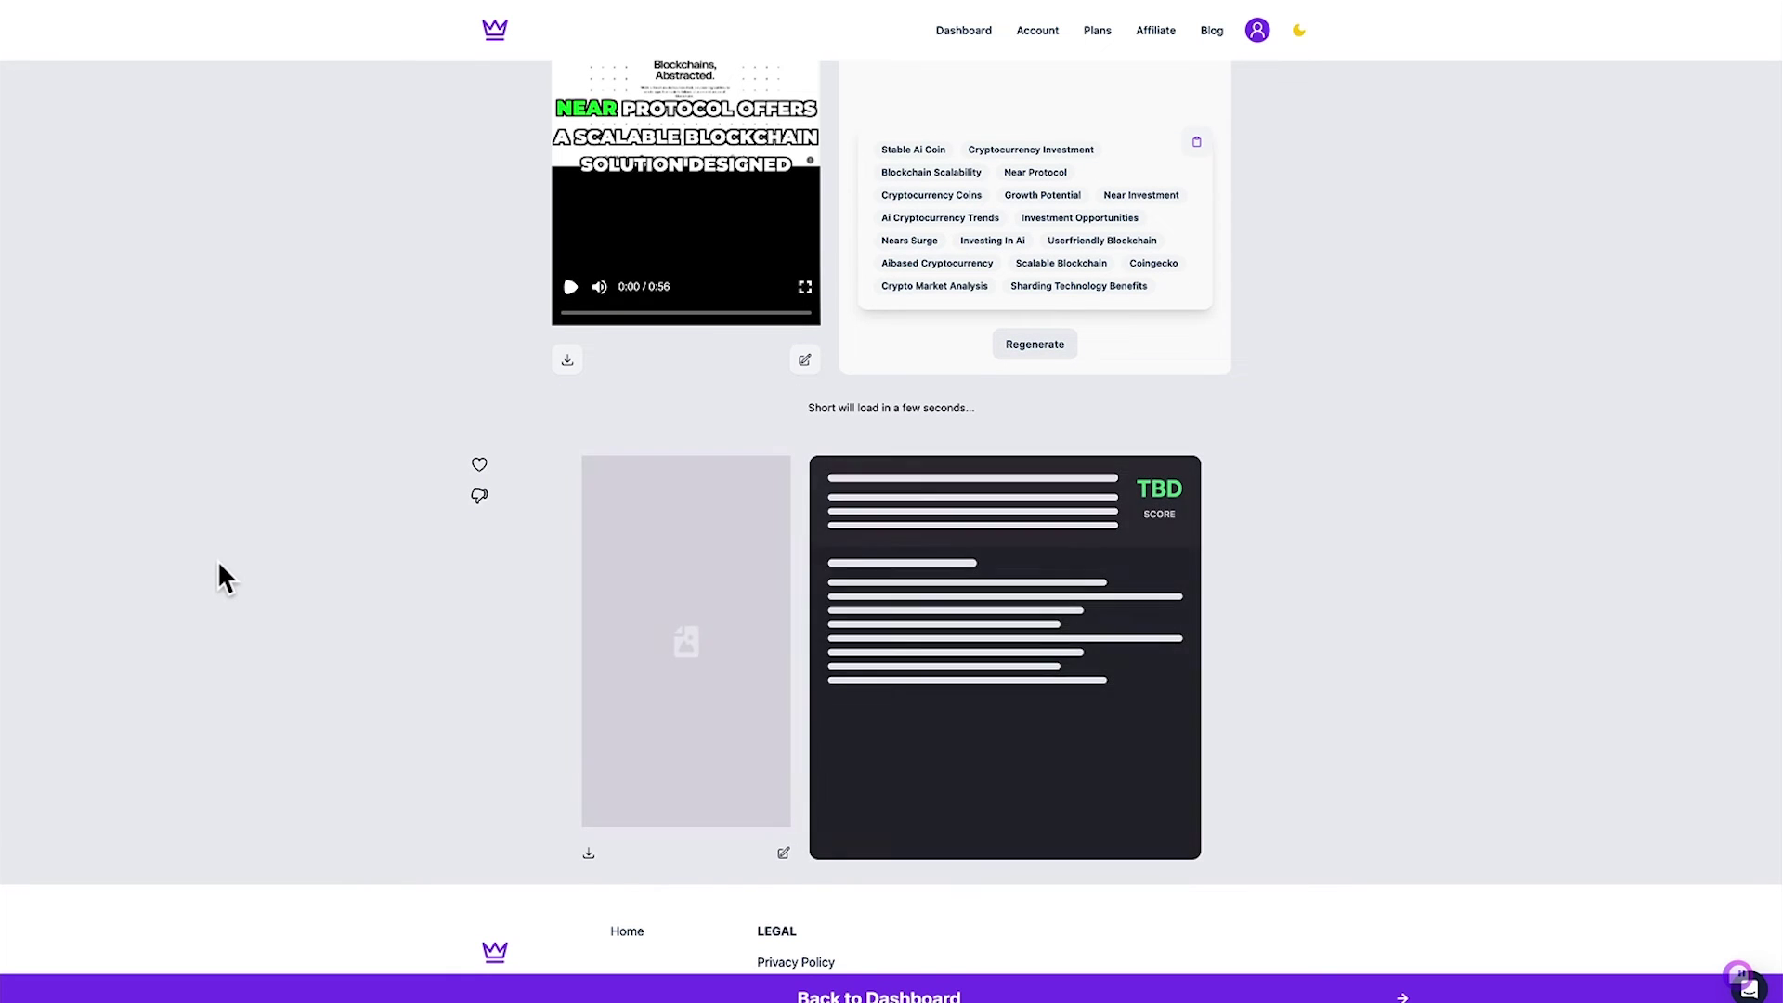
{"action": "scroll", "coordinate": [218, 562], "scroll_direction": "up", "scroll_amount": 12}
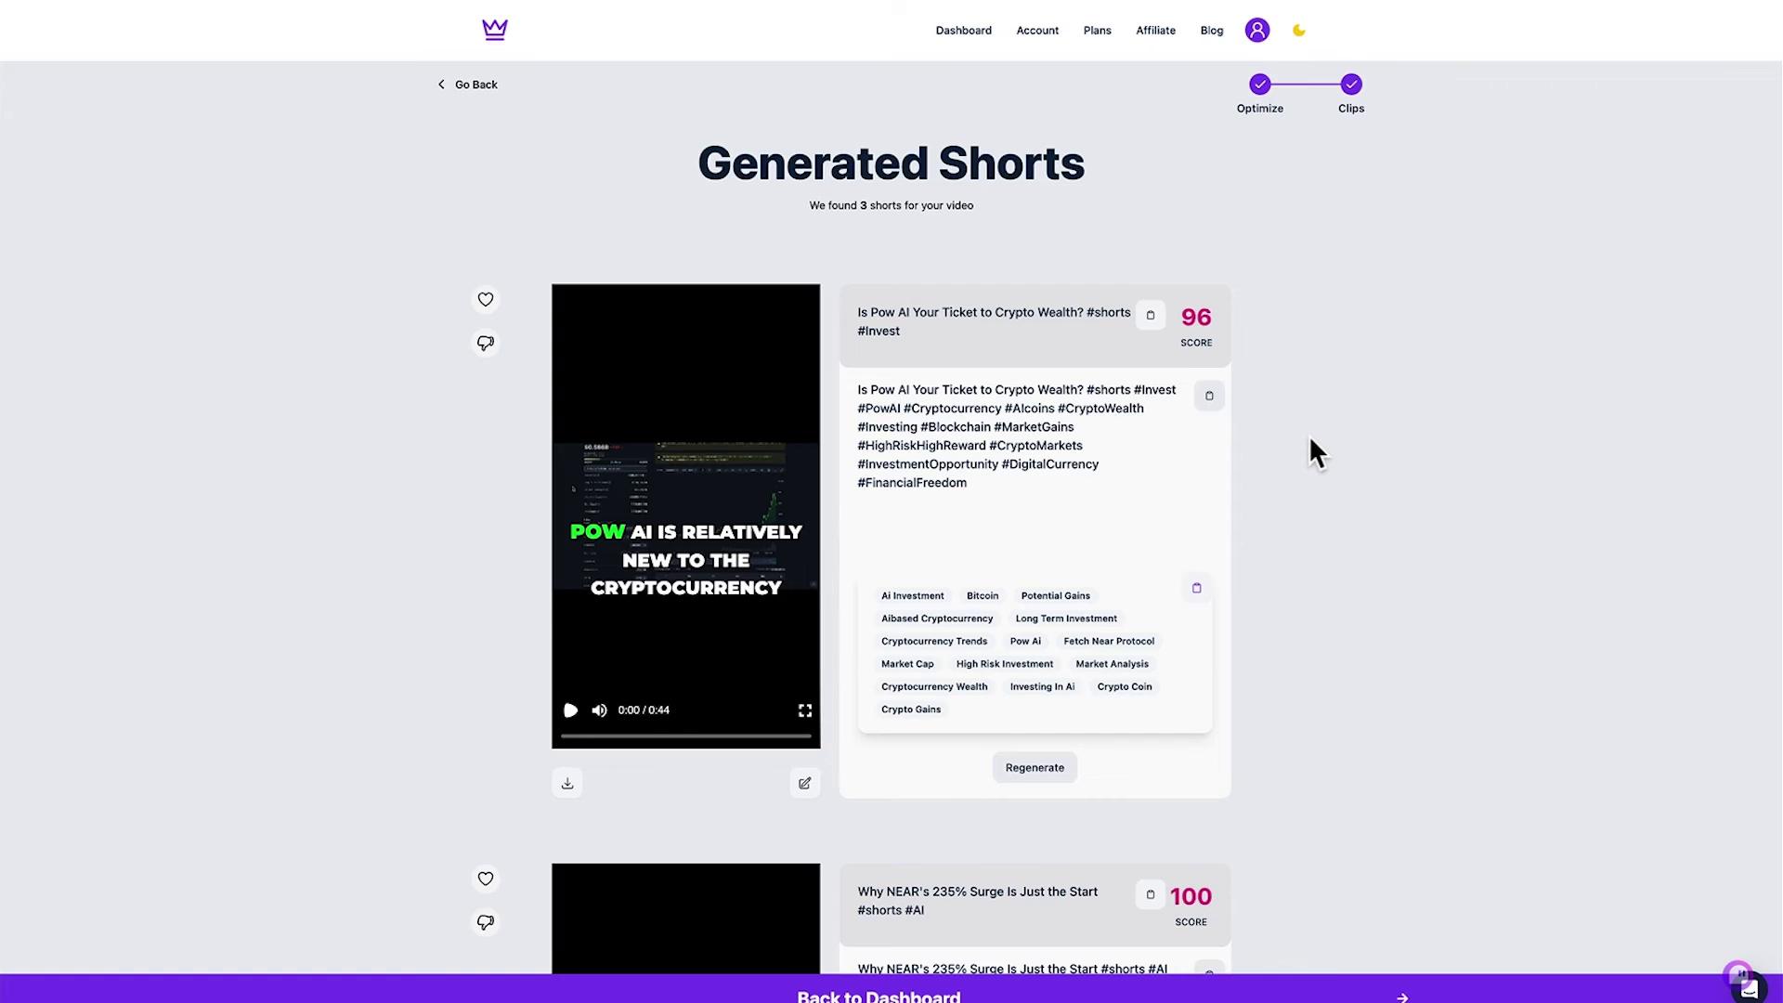
{"action": "scroll", "coordinate": [1309, 445], "scroll_direction": "down", "scroll_amount": 5}
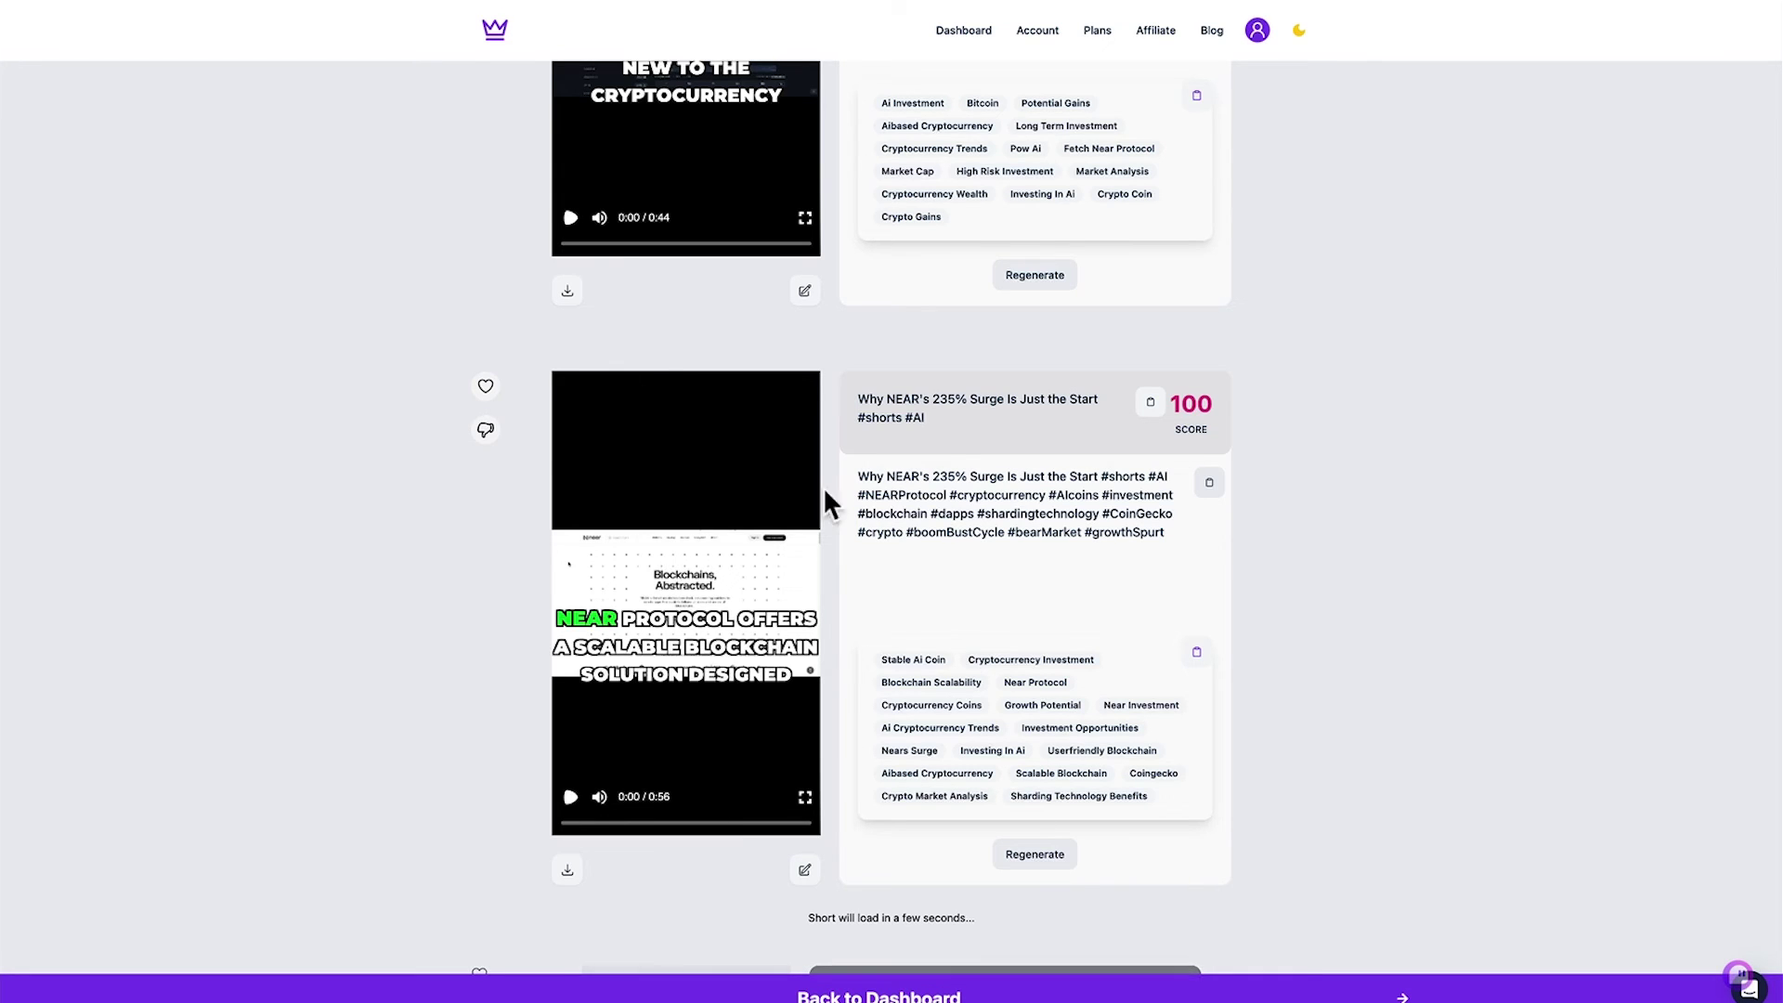
Play the NEAR short preview, pause it, then resume it with sound on.
{"action": "left_click", "coordinate": [571, 798]}
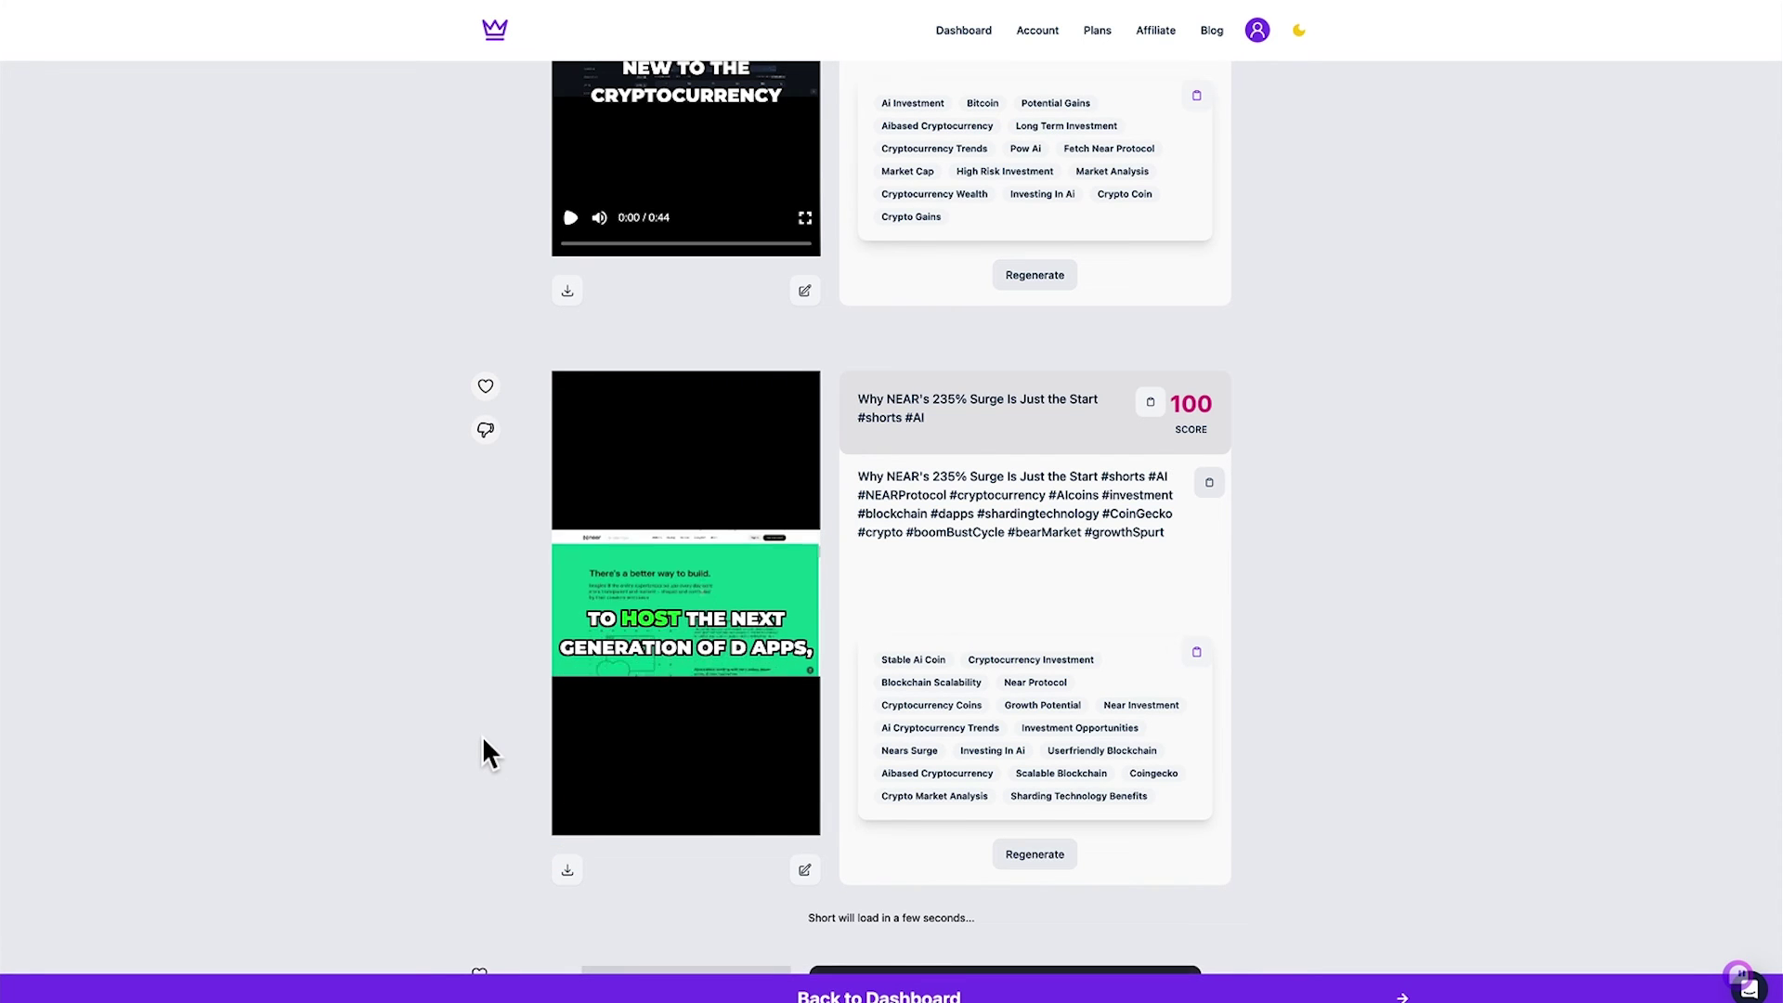
{"action": "key", "text": "space"}
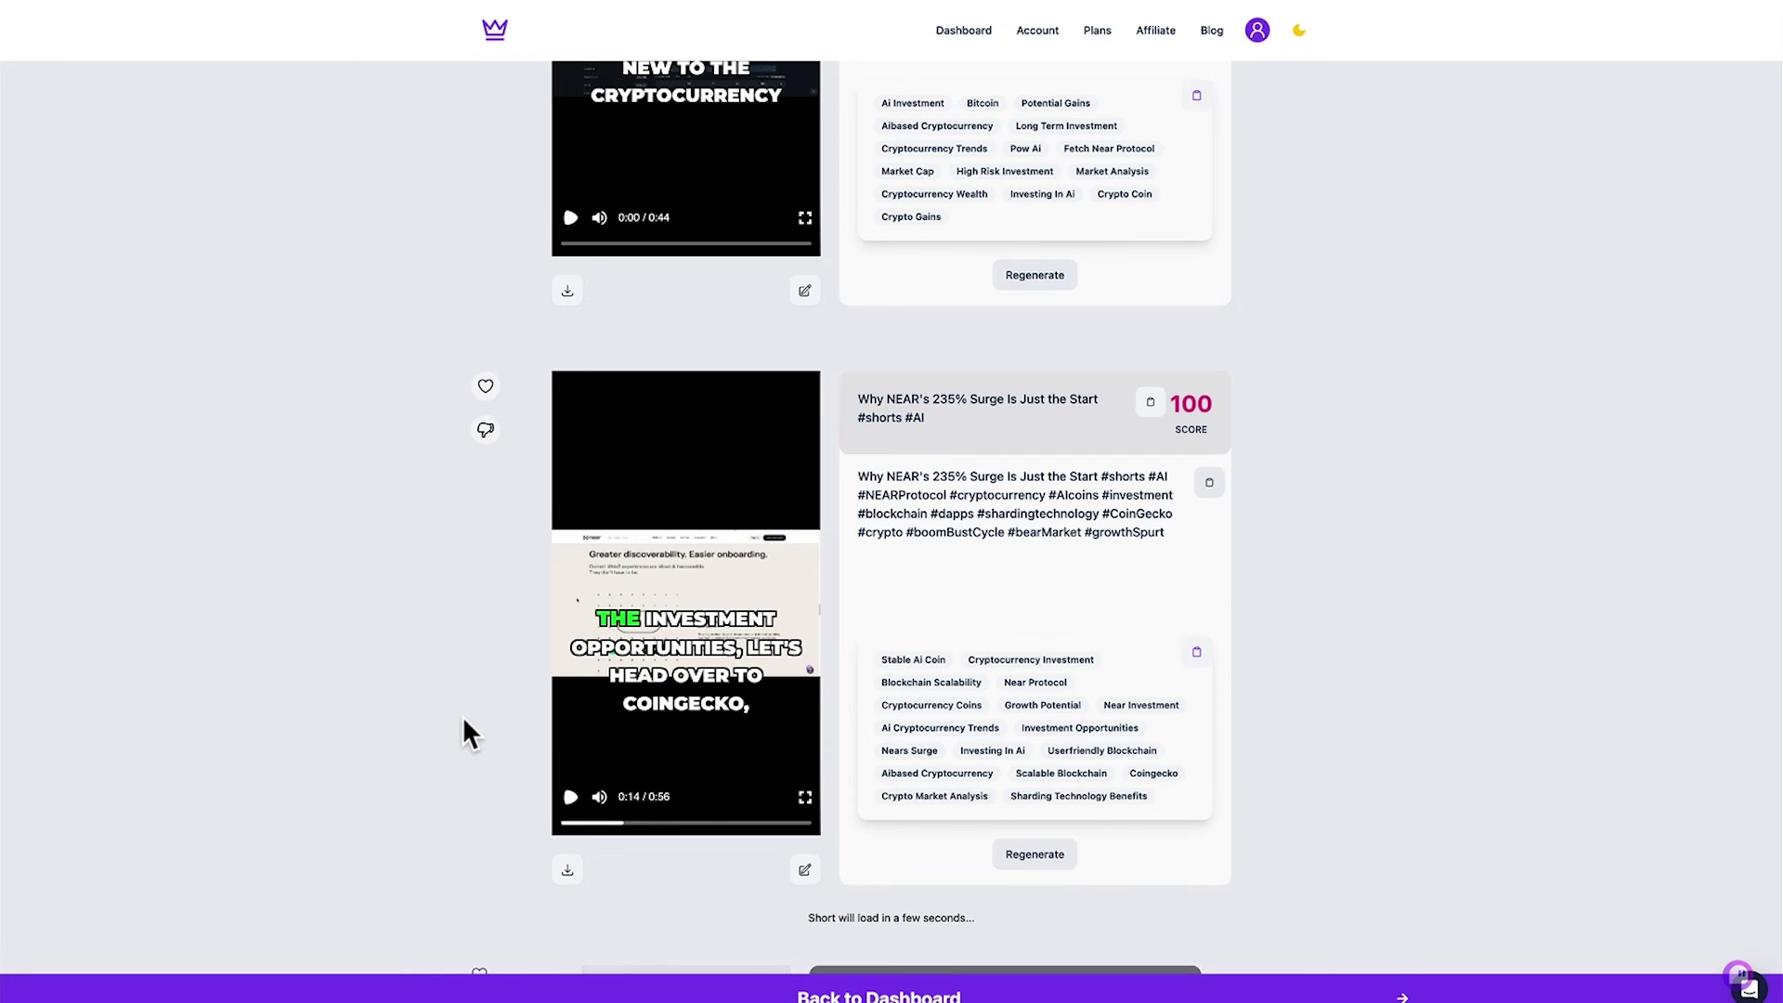
{"action": "key", "text": "XF86AudioMute"}
{"action": "key", "text": "XF86AudioMute"}
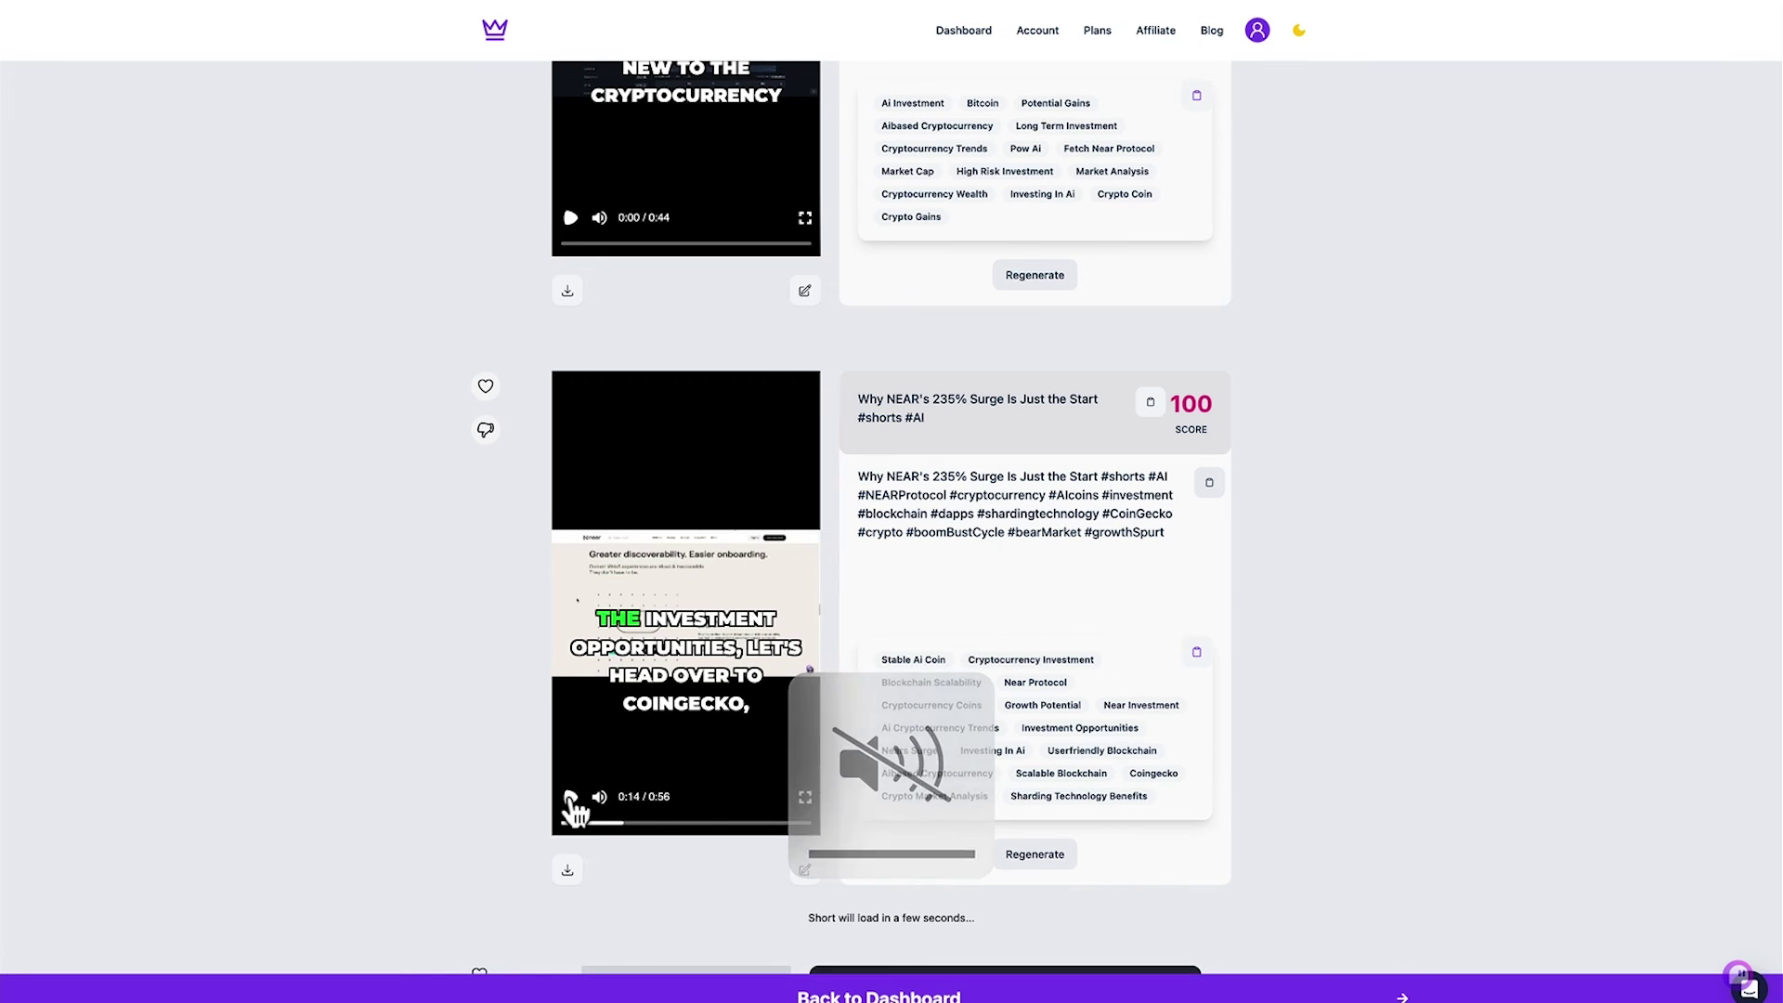
{"action": "left_click", "coordinate": [570, 796]}
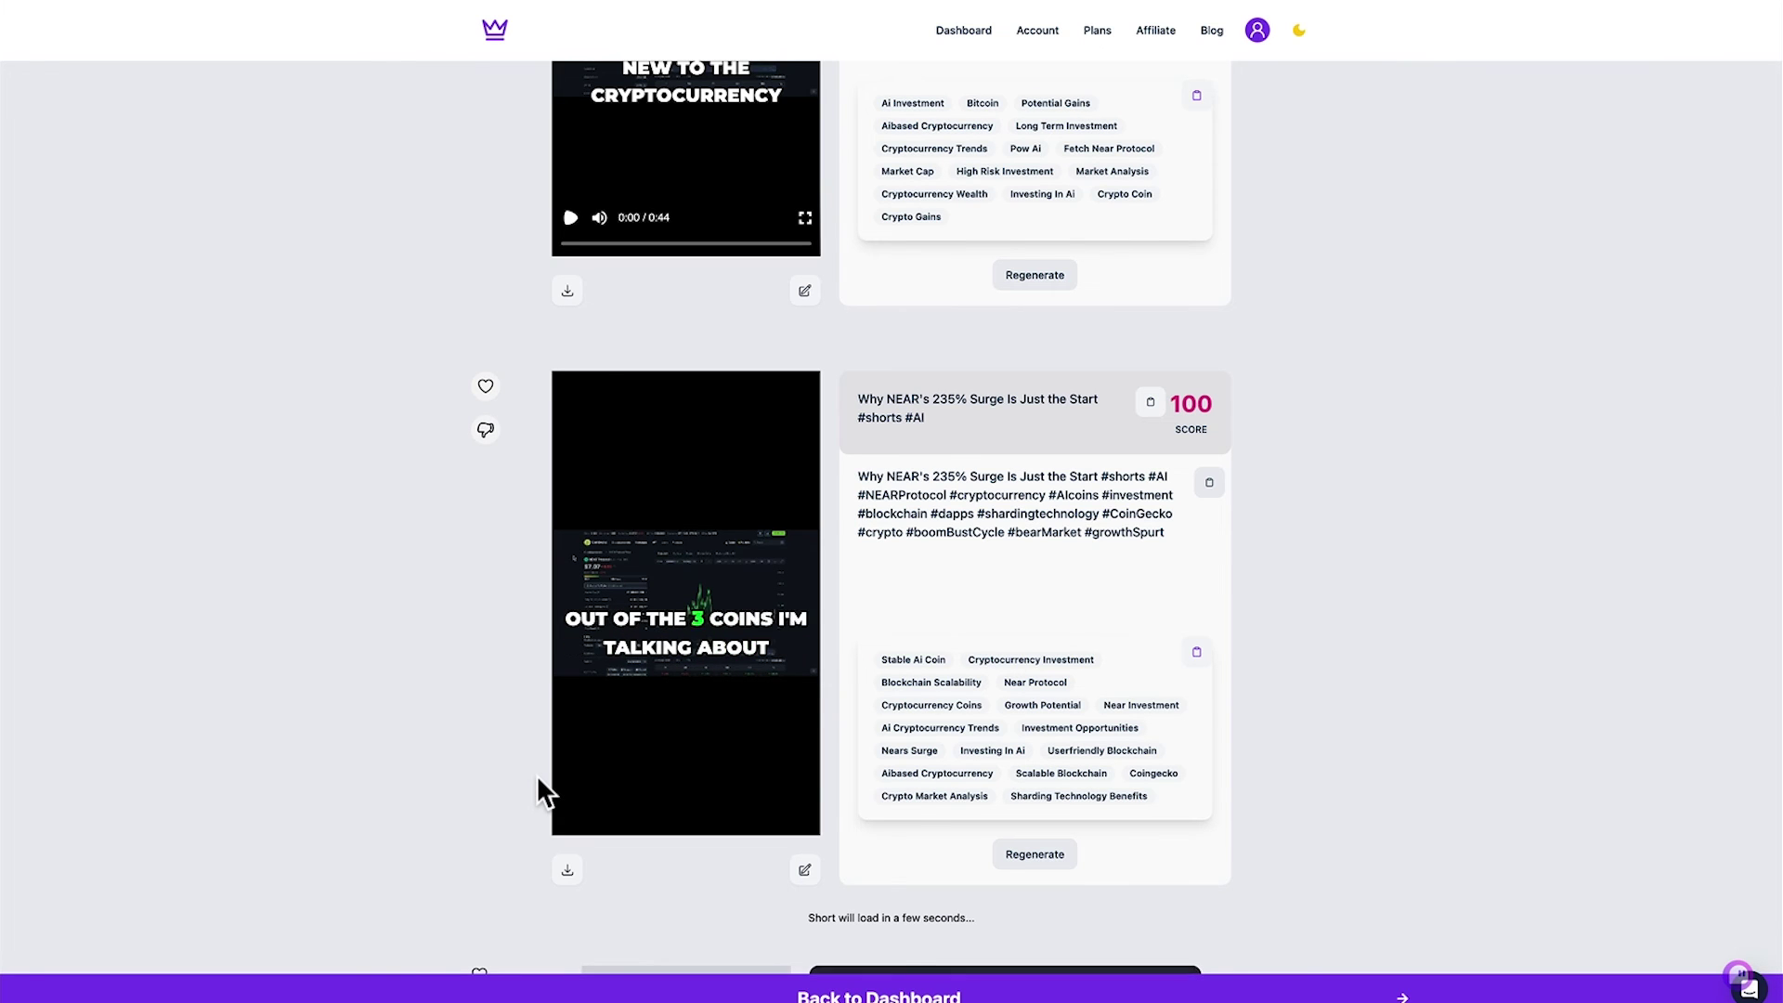
Scroll up and down through the shorts list, then pause the NEAR short.
{"action": "scroll", "coordinate": [217, 560], "scroll_direction": "up", "scroll_amount": 5}
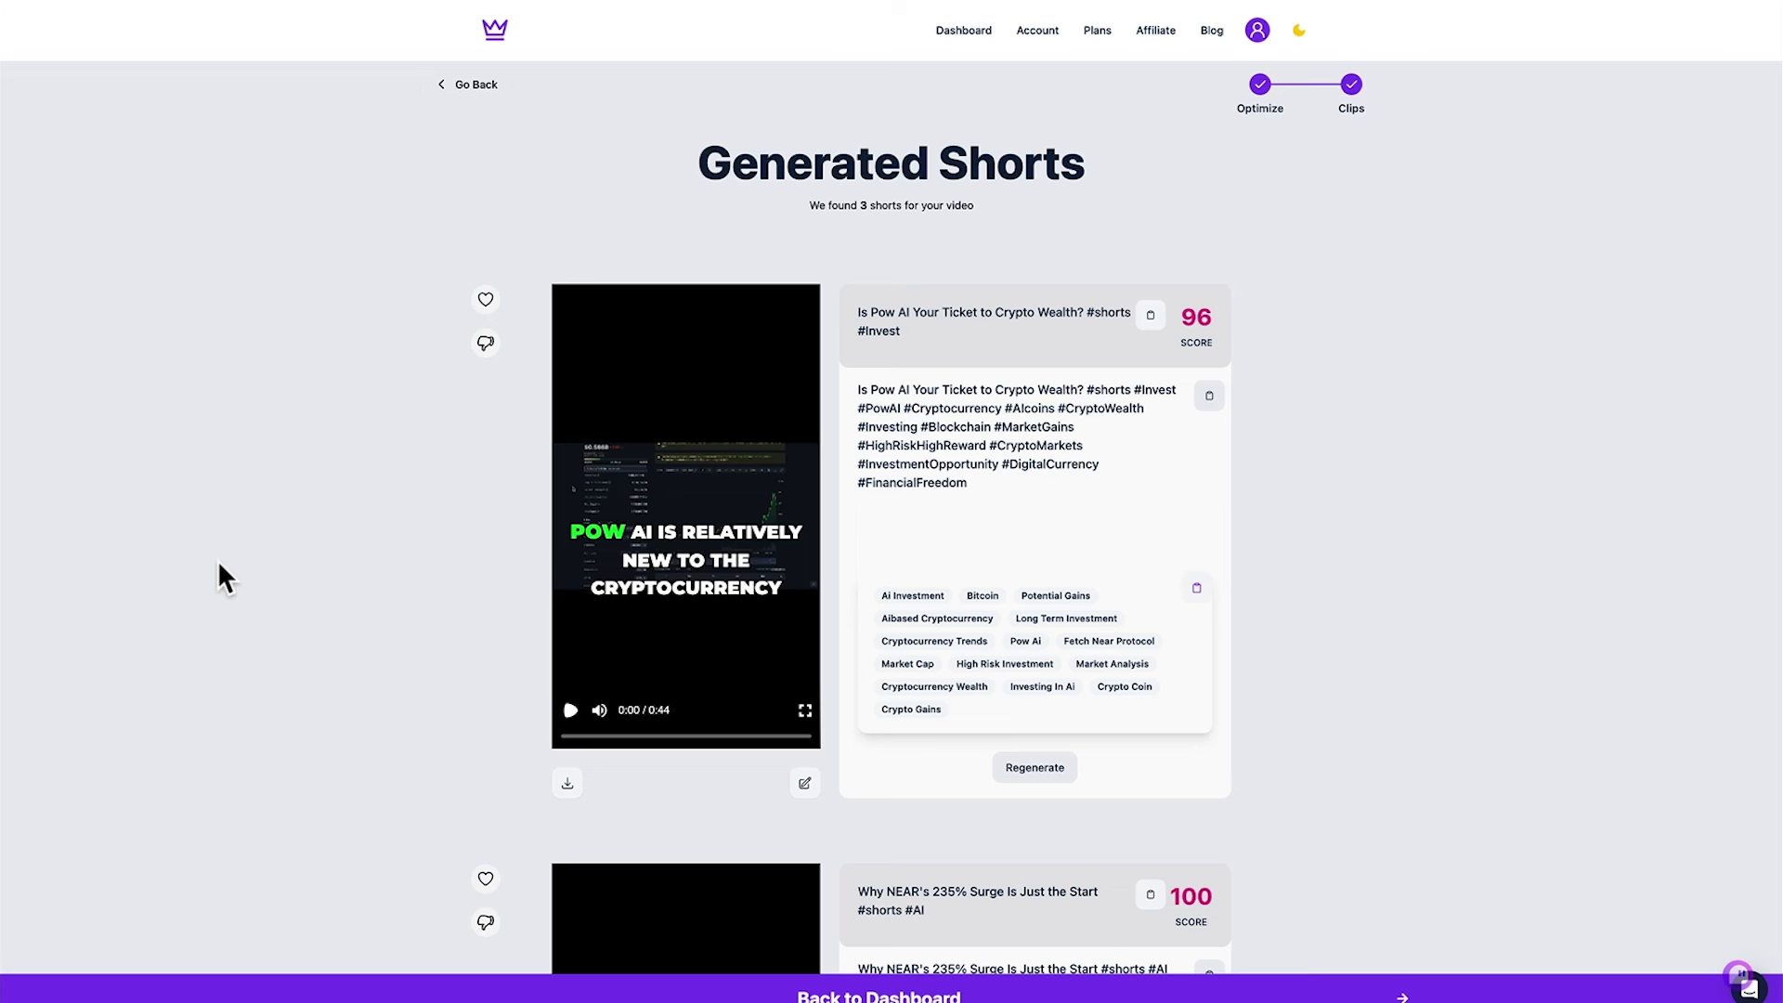
{"action": "scroll", "coordinate": [219, 564], "scroll_direction": "down", "scroll_amount": 5}
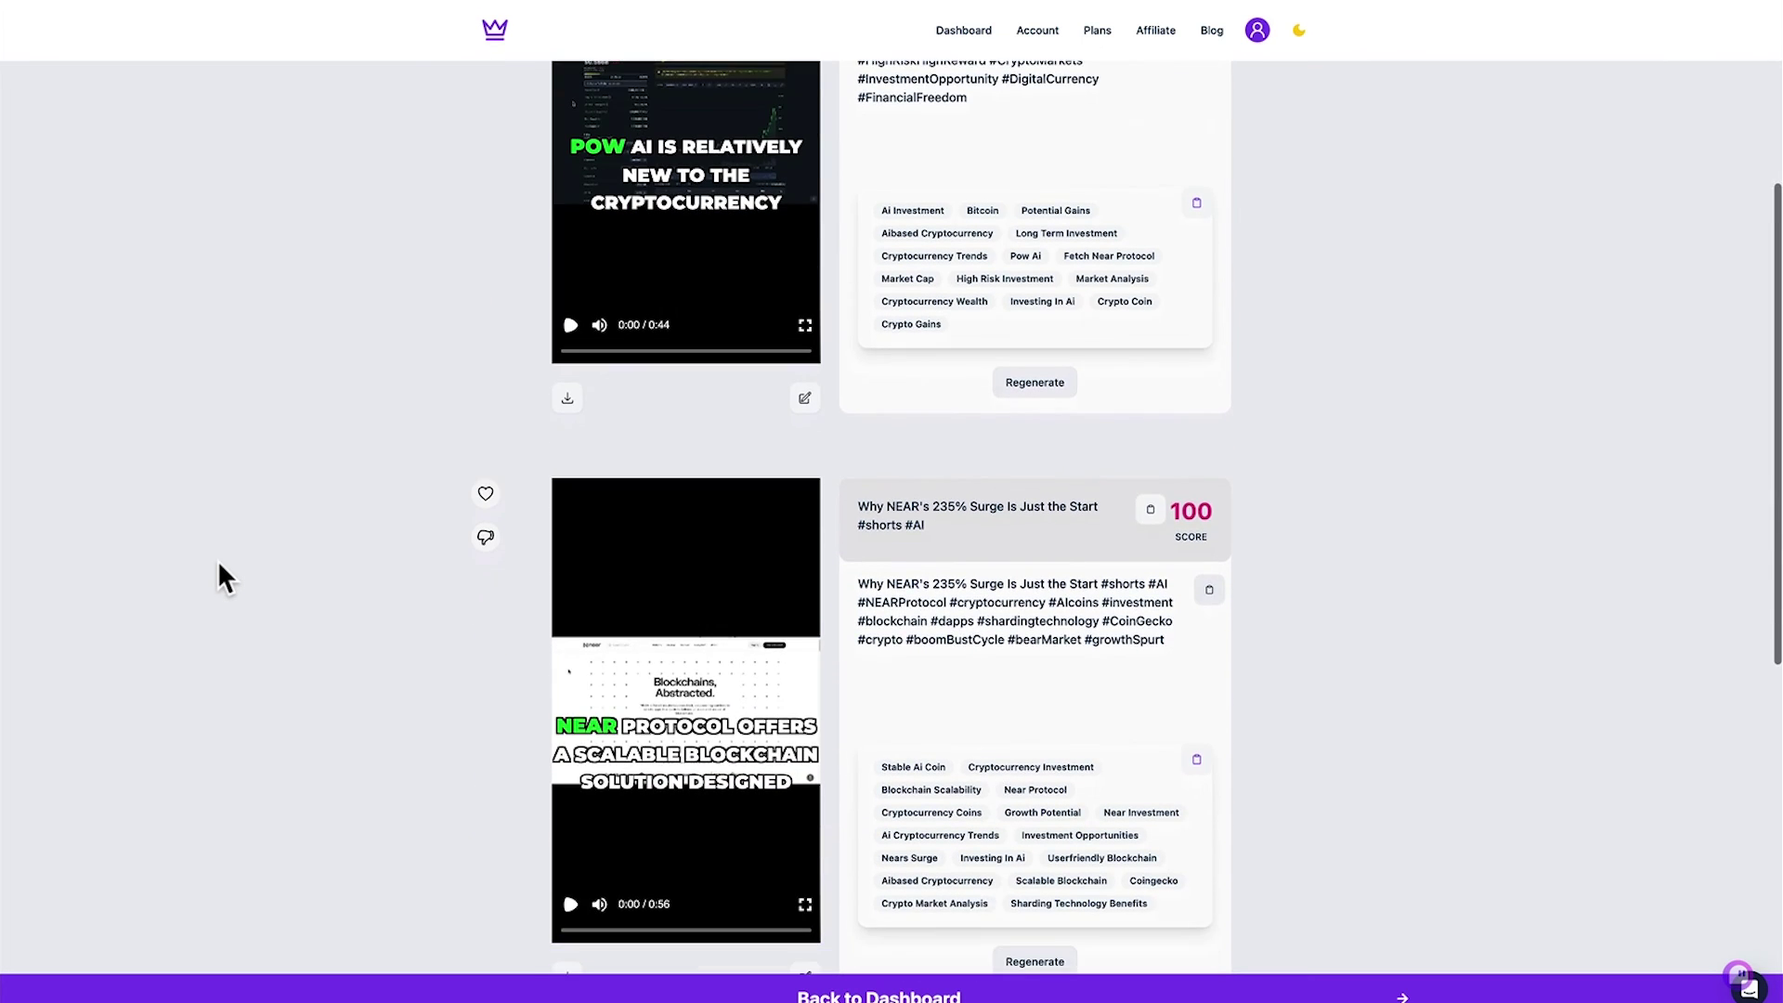
{"action": "scroll", "coordinate": [217, 560], "scroll_direction": "down", "scroll_amount": 5}
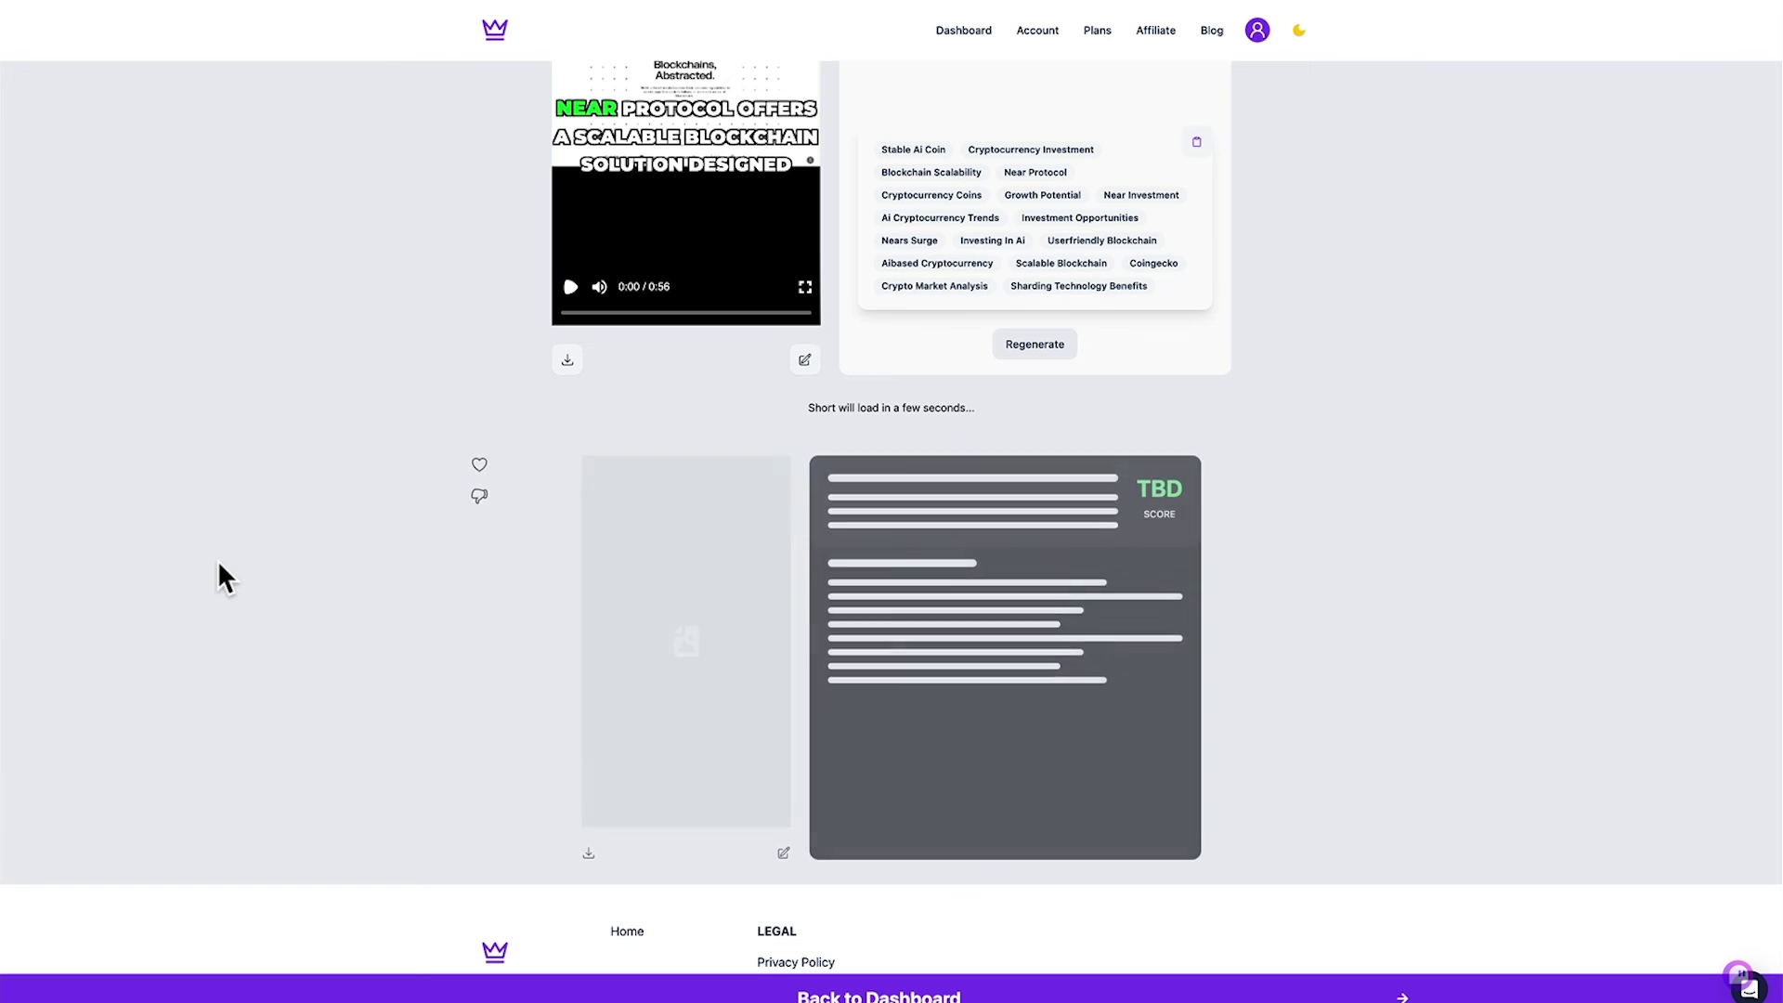
{"action": "scroll", "coordinate": [217, 560], "scroll_direction": "up", "scroll_amount": 5}
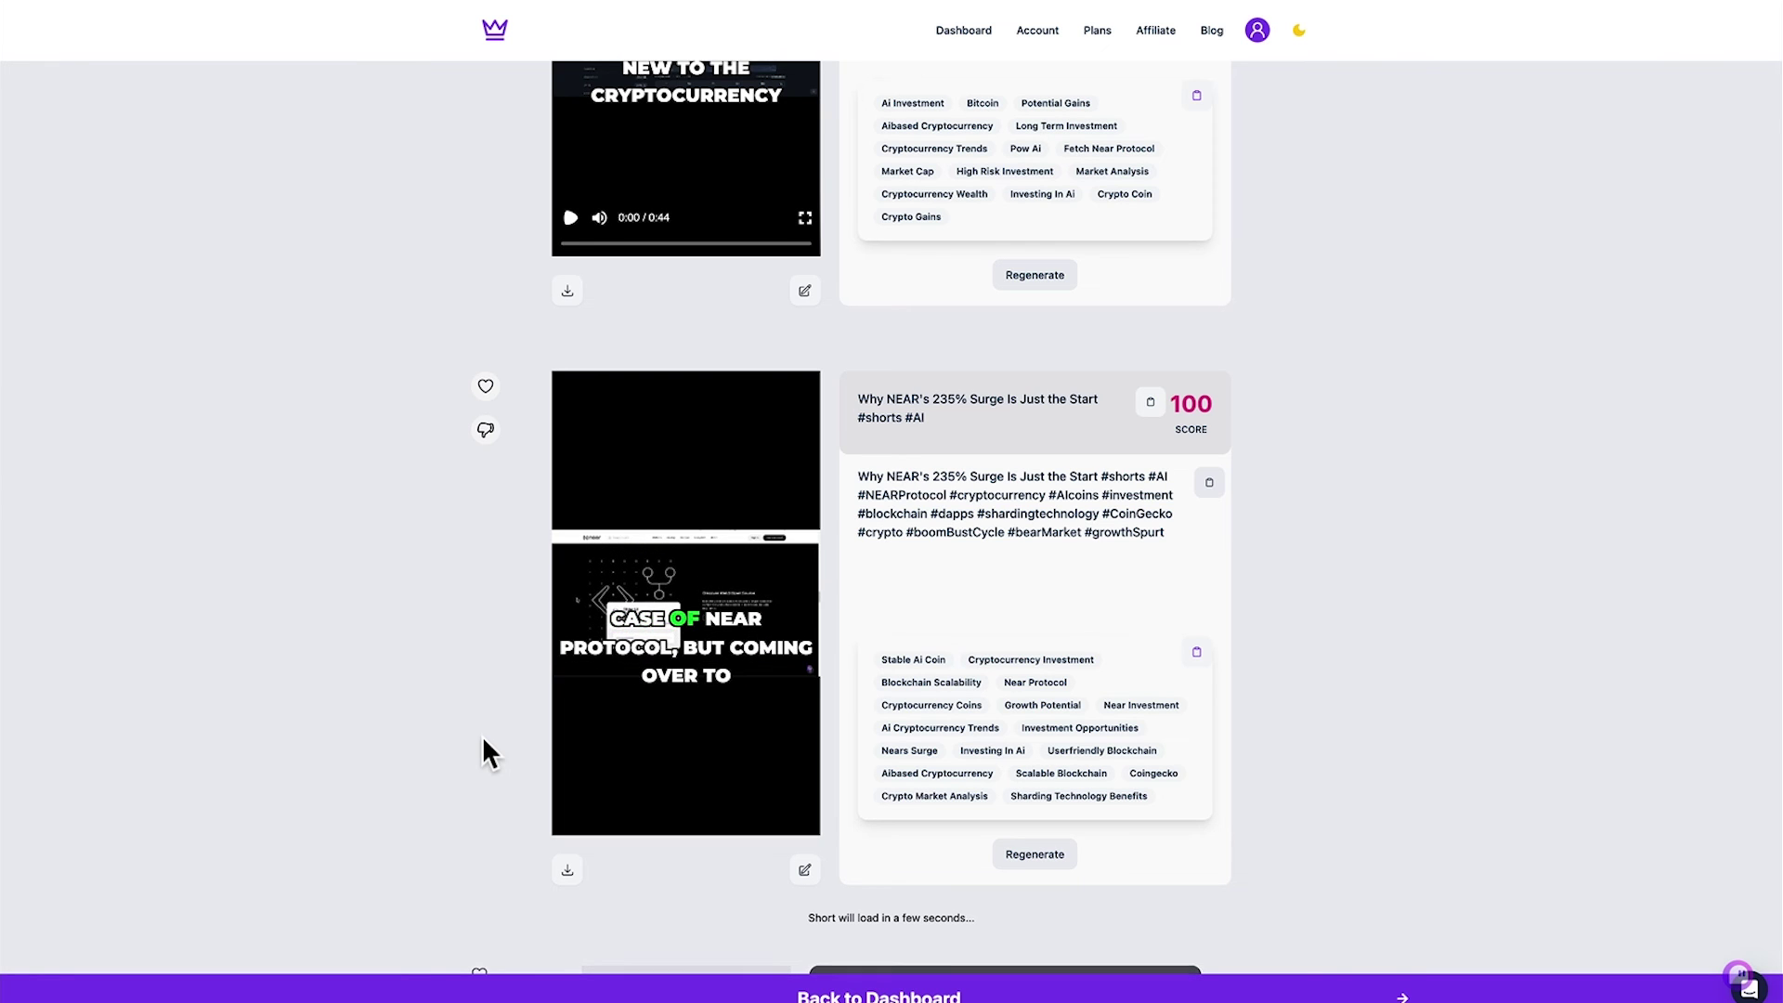
{"action": "left_click", "coordinate": [568, 795]}
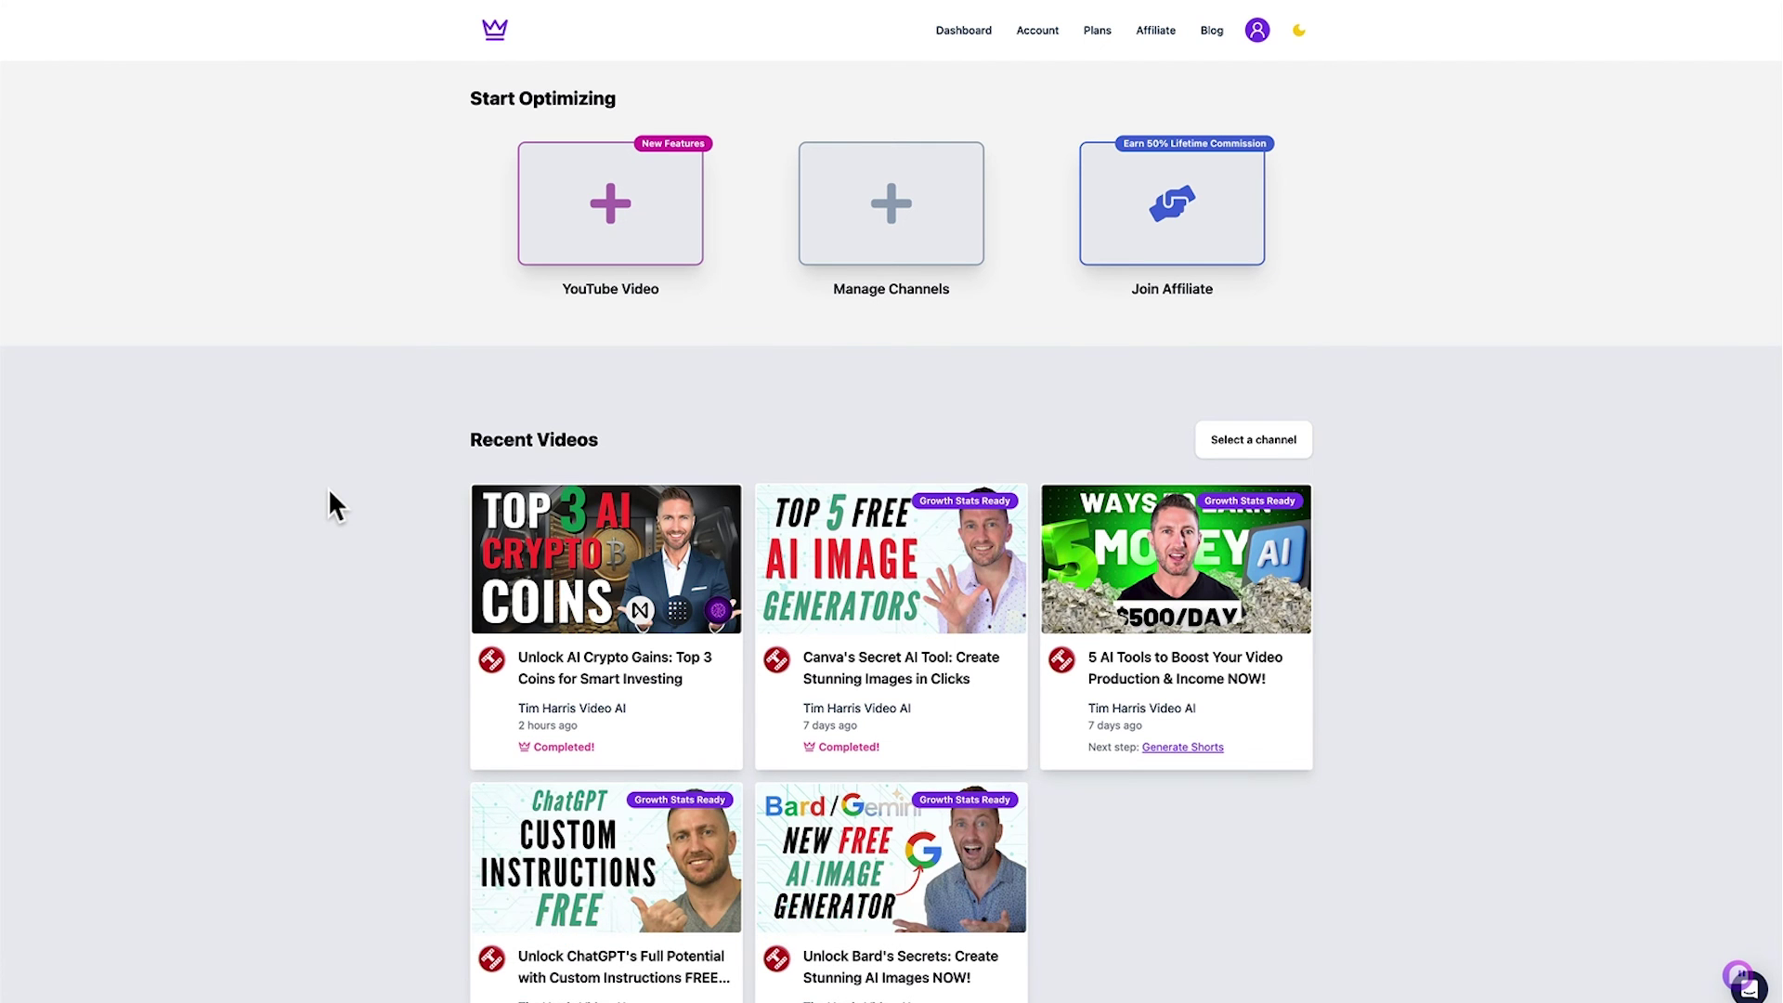
Open the managed channel's analysis and its Backlog Boost list of old videos.
{"action": "left_click", "coordinate": [887, 195]}
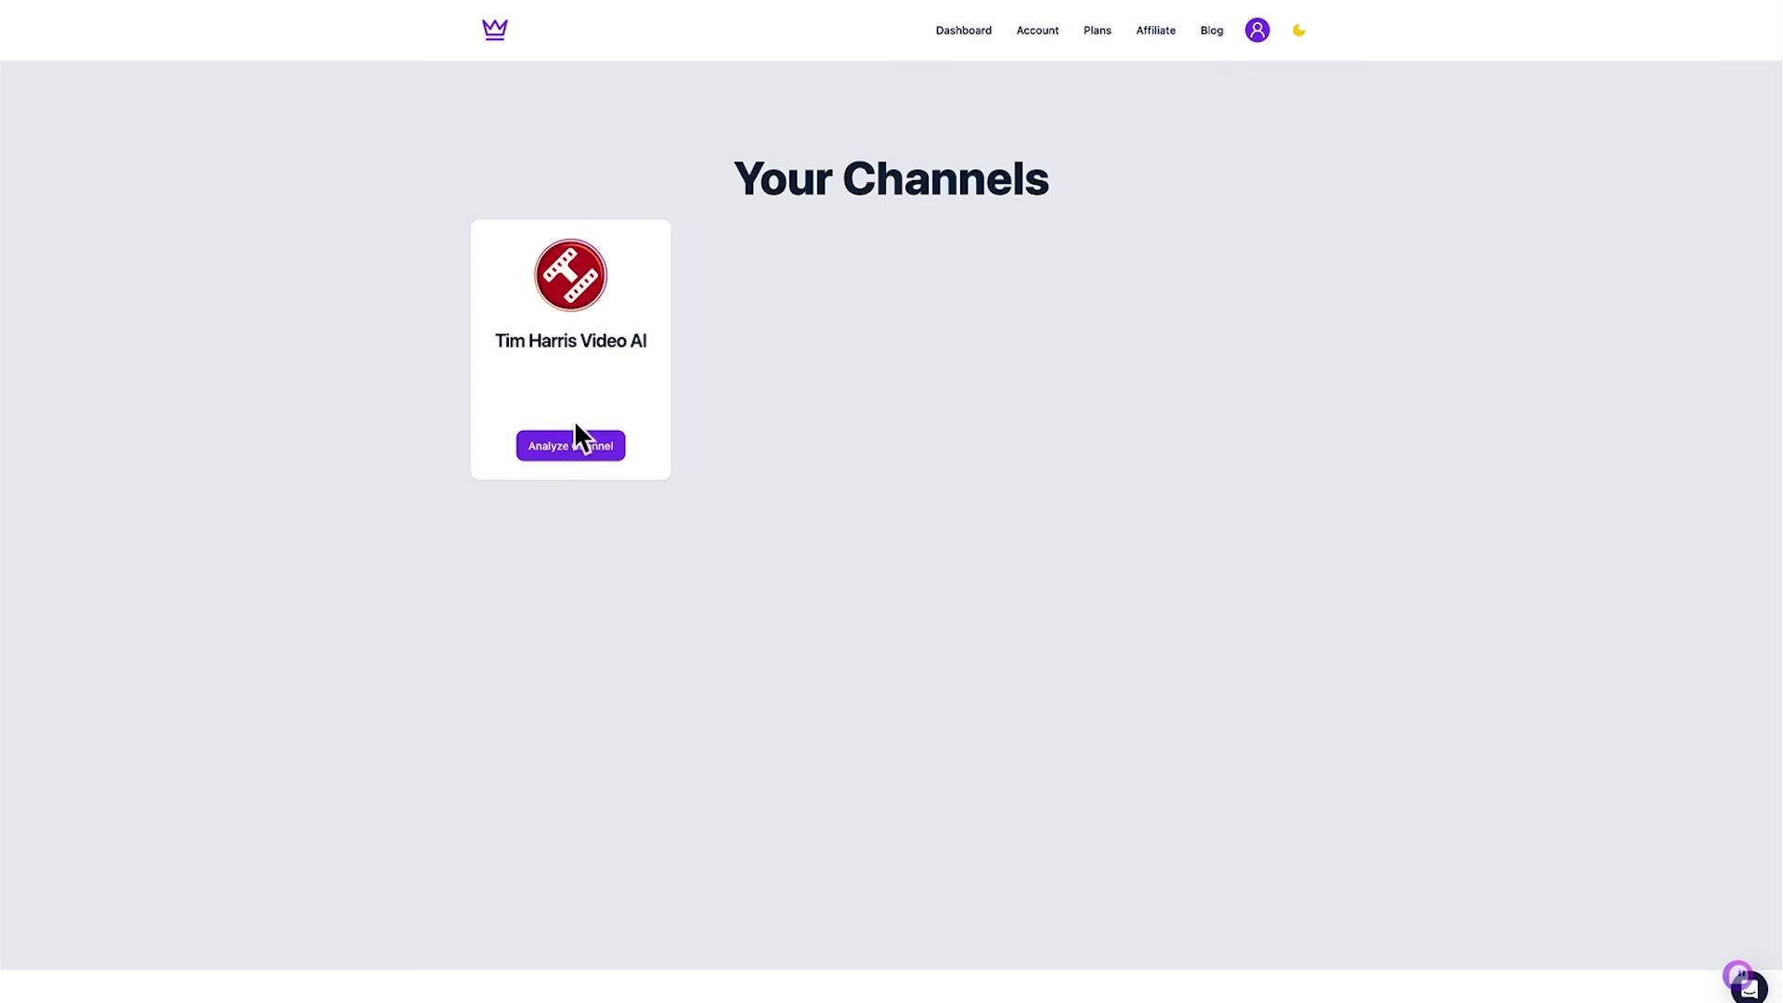
{"action": "left_click", "coordinate": [568, 444]}
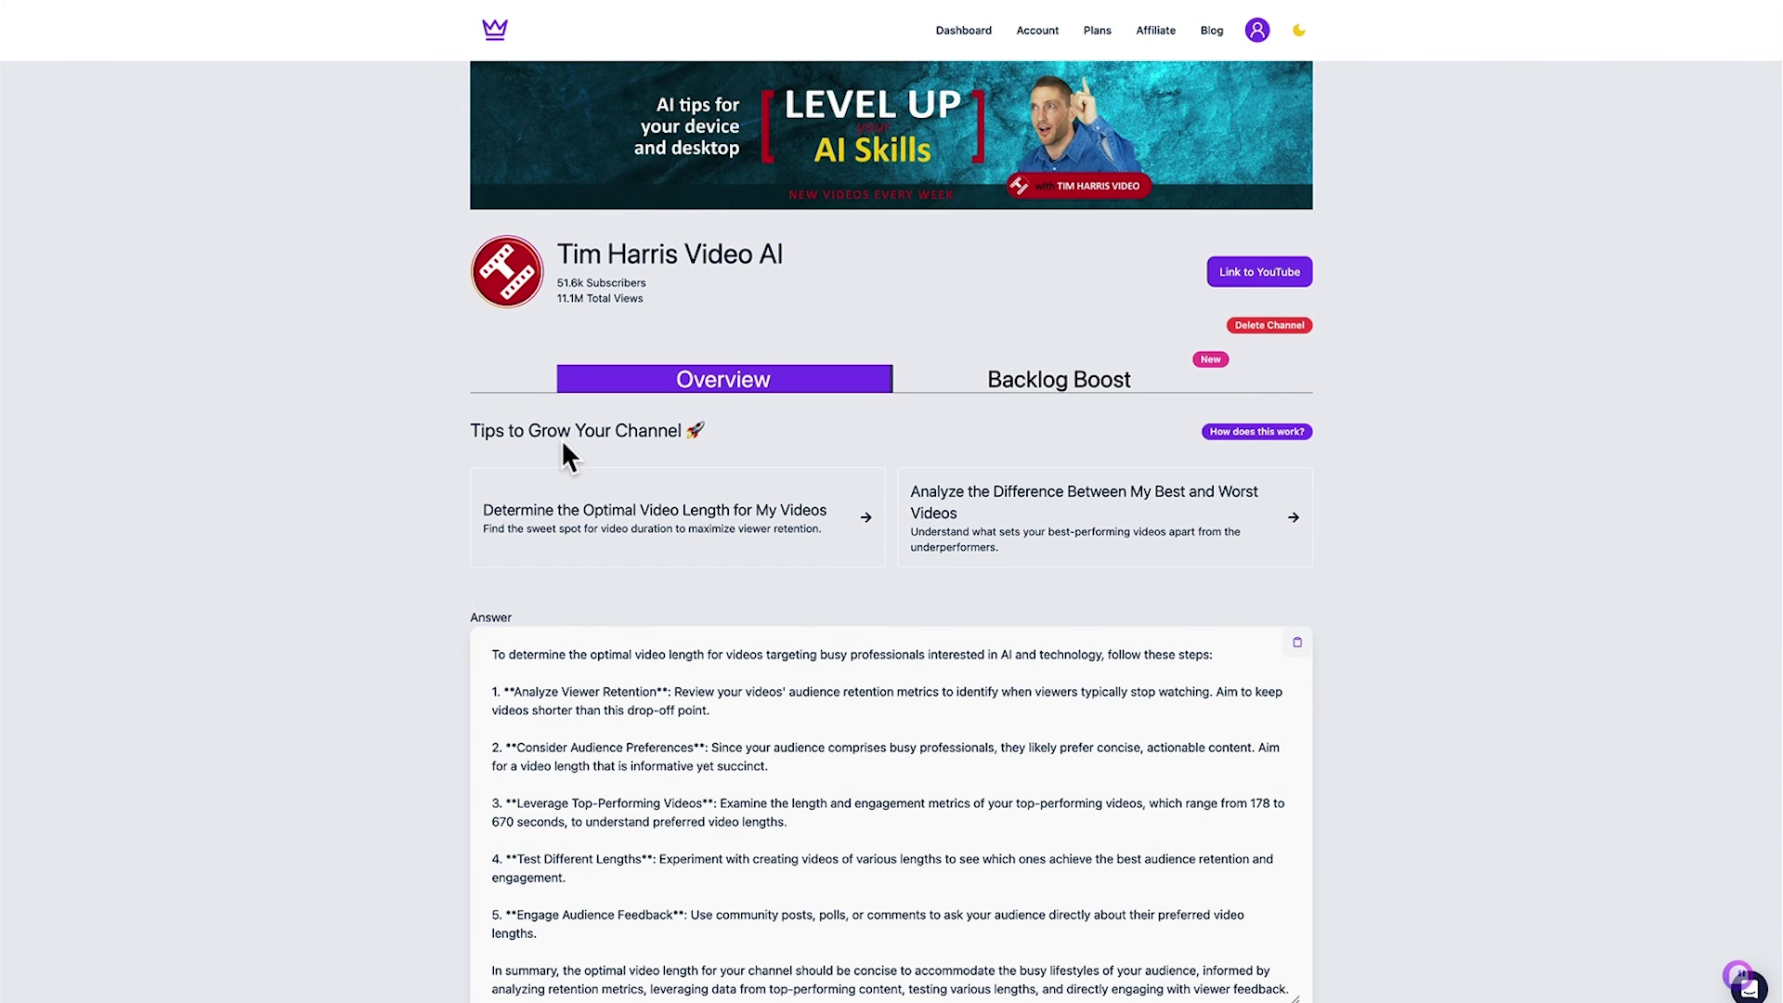
{"action": "left_click", "coordinate": [1084, 379]}
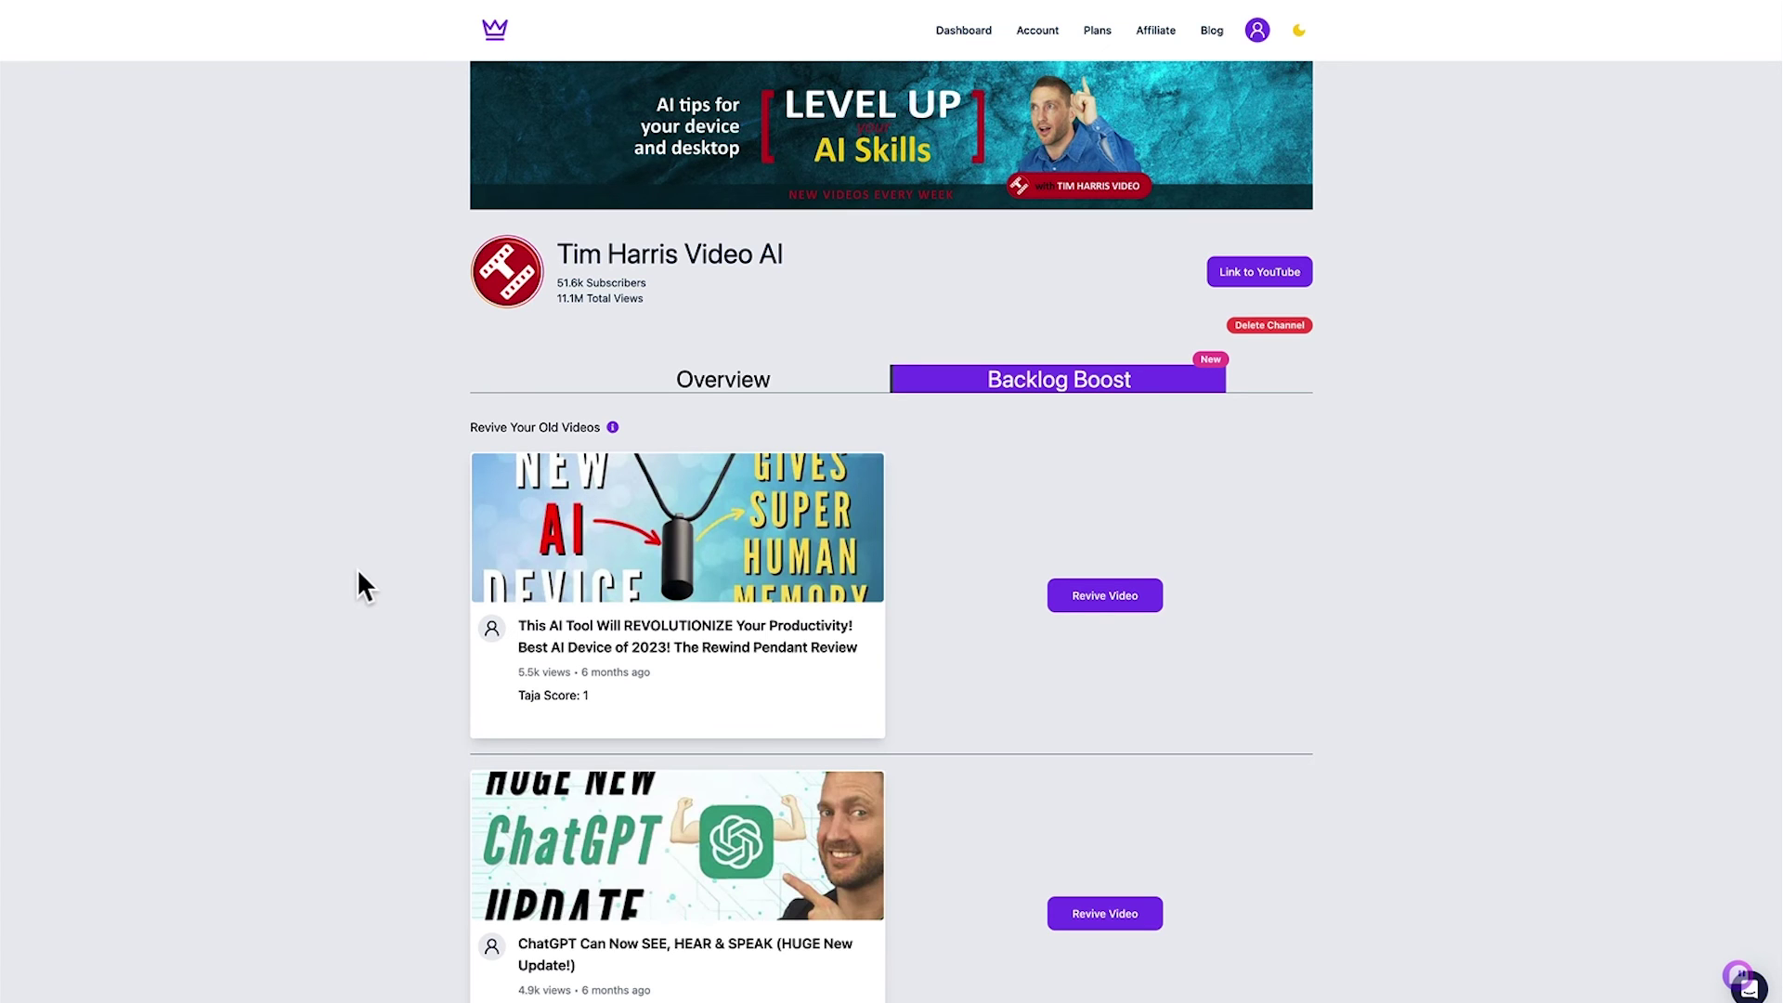
Scroll through the old videos available to revive, each with a Taja Score of 1.
{"action": "scroll", "coordinate": [359, 571], "scroll_direction": "down", "scroll_amount": 3}
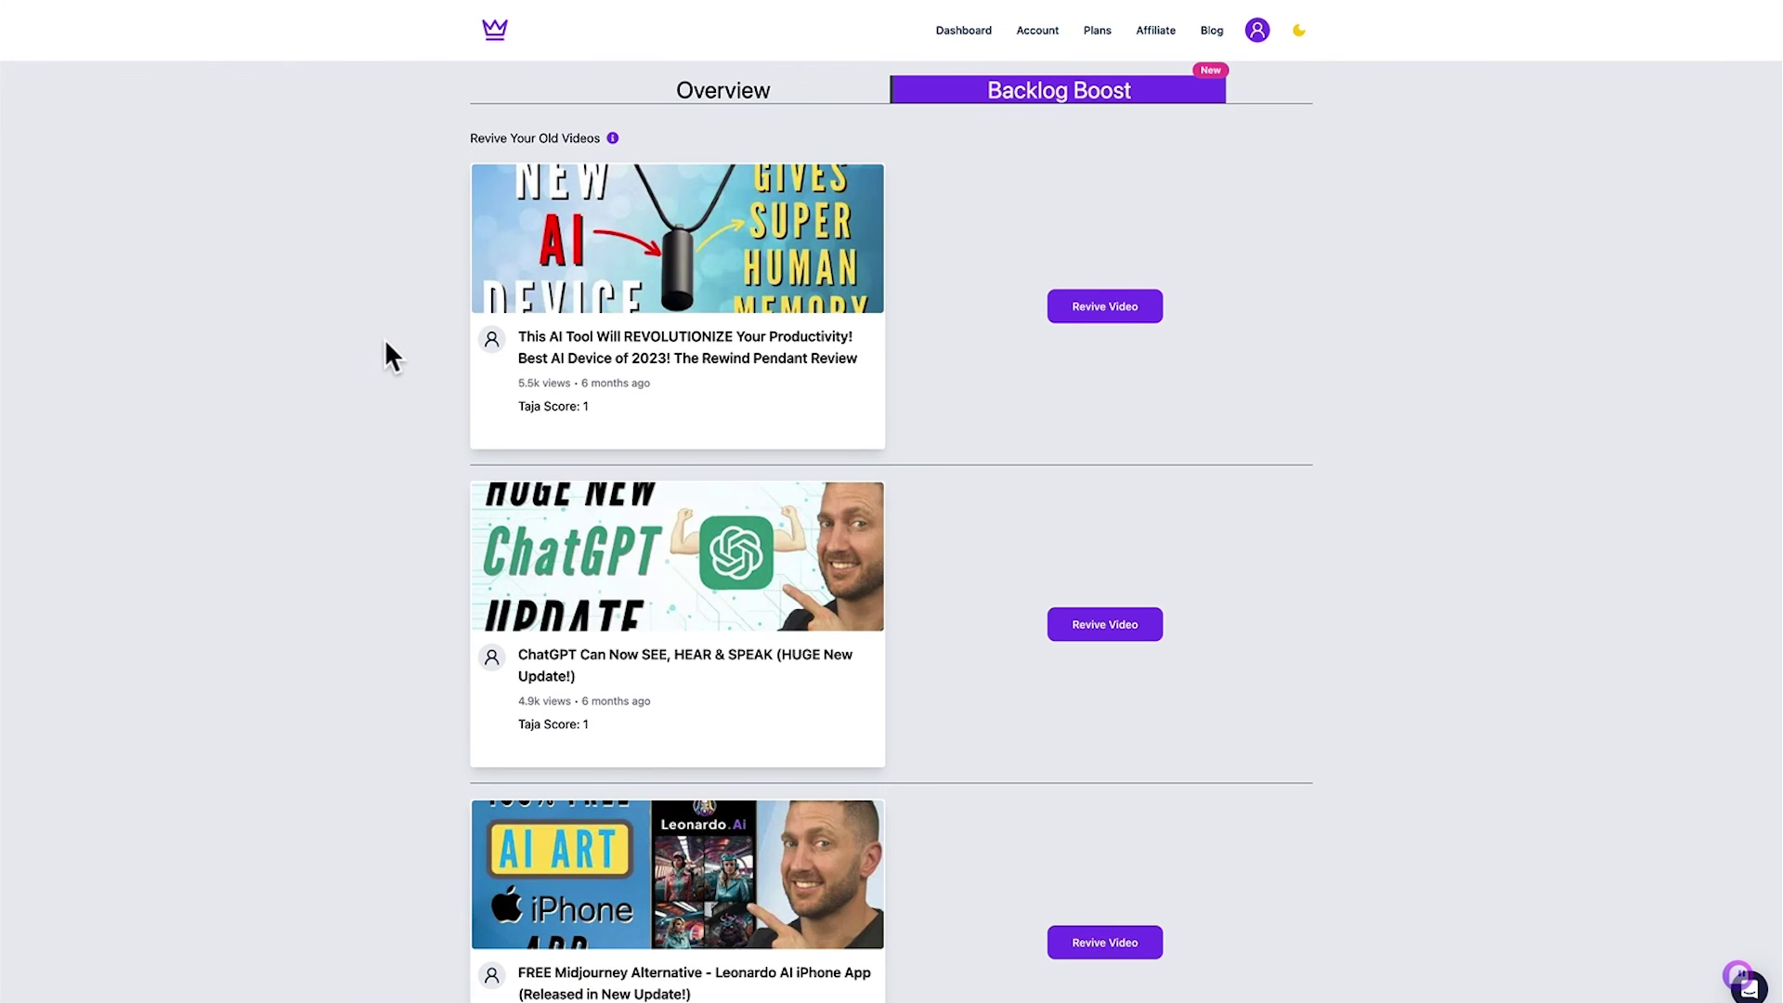
{"action": "scroll", "coordinate": [380, 320], "scroll_direction": "down", "scroll_amount": 1}
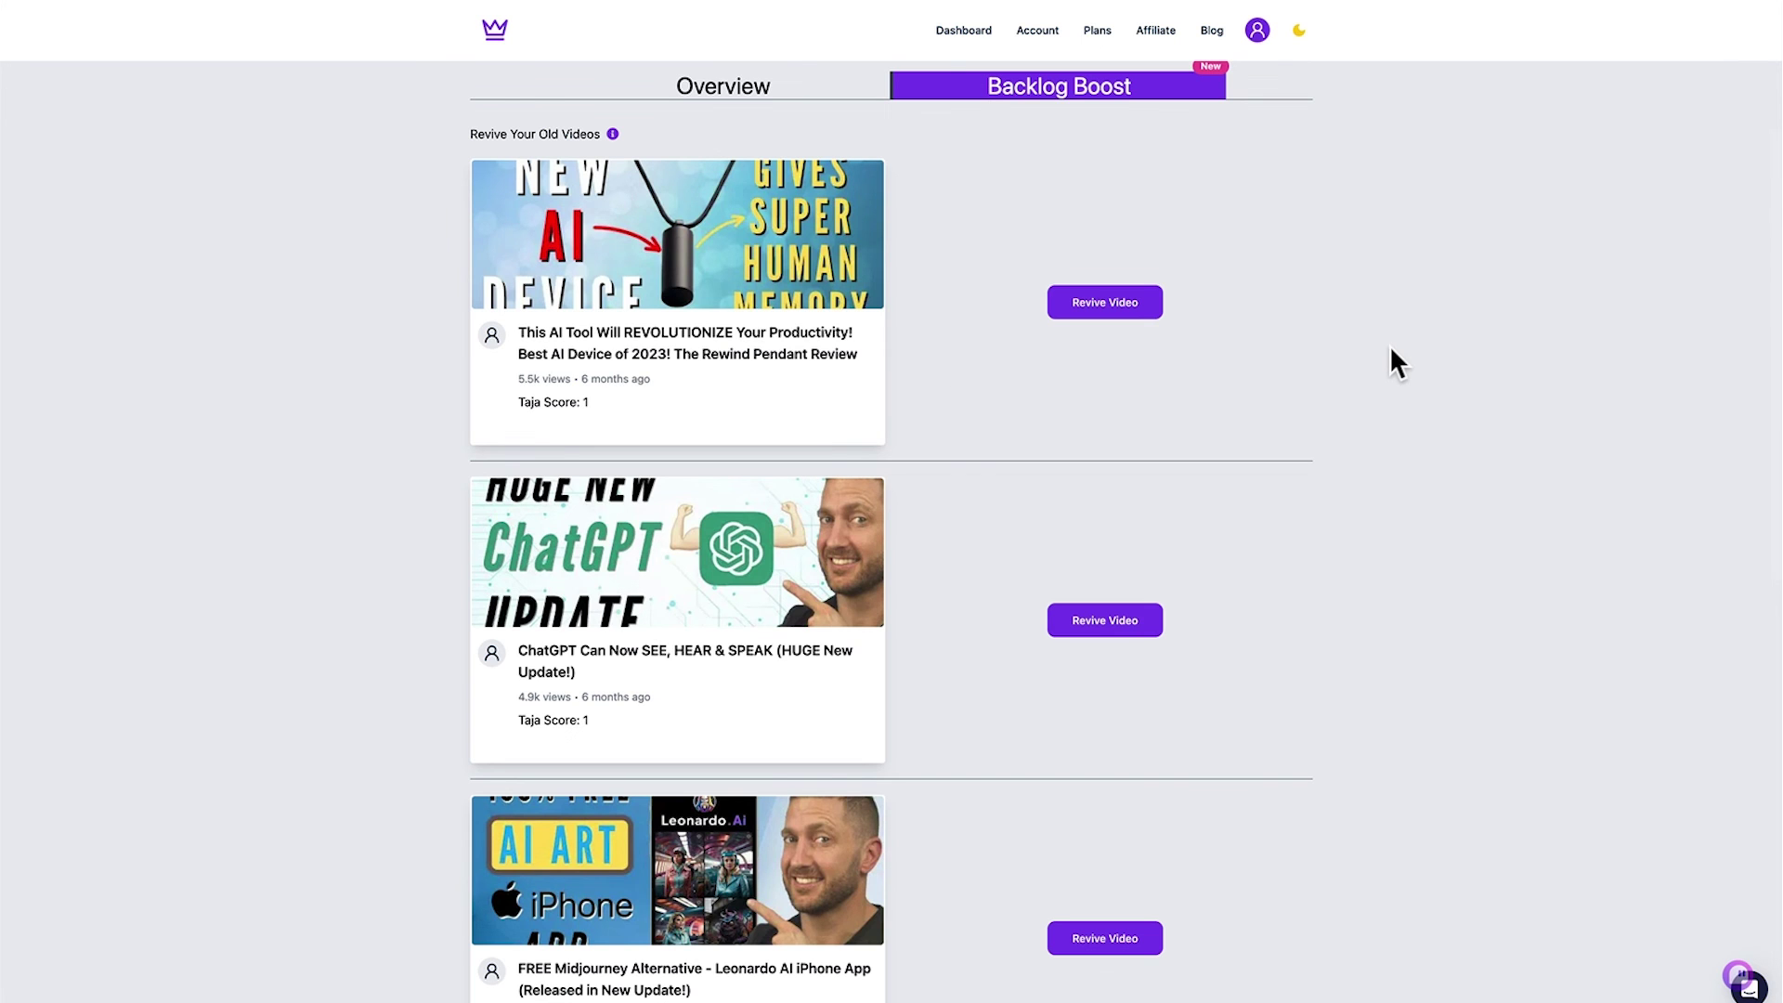
{"action": "scroll", "coordinate": [1390, 350], "scroll_direction": "down", "scroll_amount": 3}
{"action": "scroll", "coordinate": [1390, 350], "scroll_direction": "up", "scroll_amount": 5}
{"action": "scroll", "coordinate": [1390, 350], "scroll_direction": "down", "scroll_amount": 10}
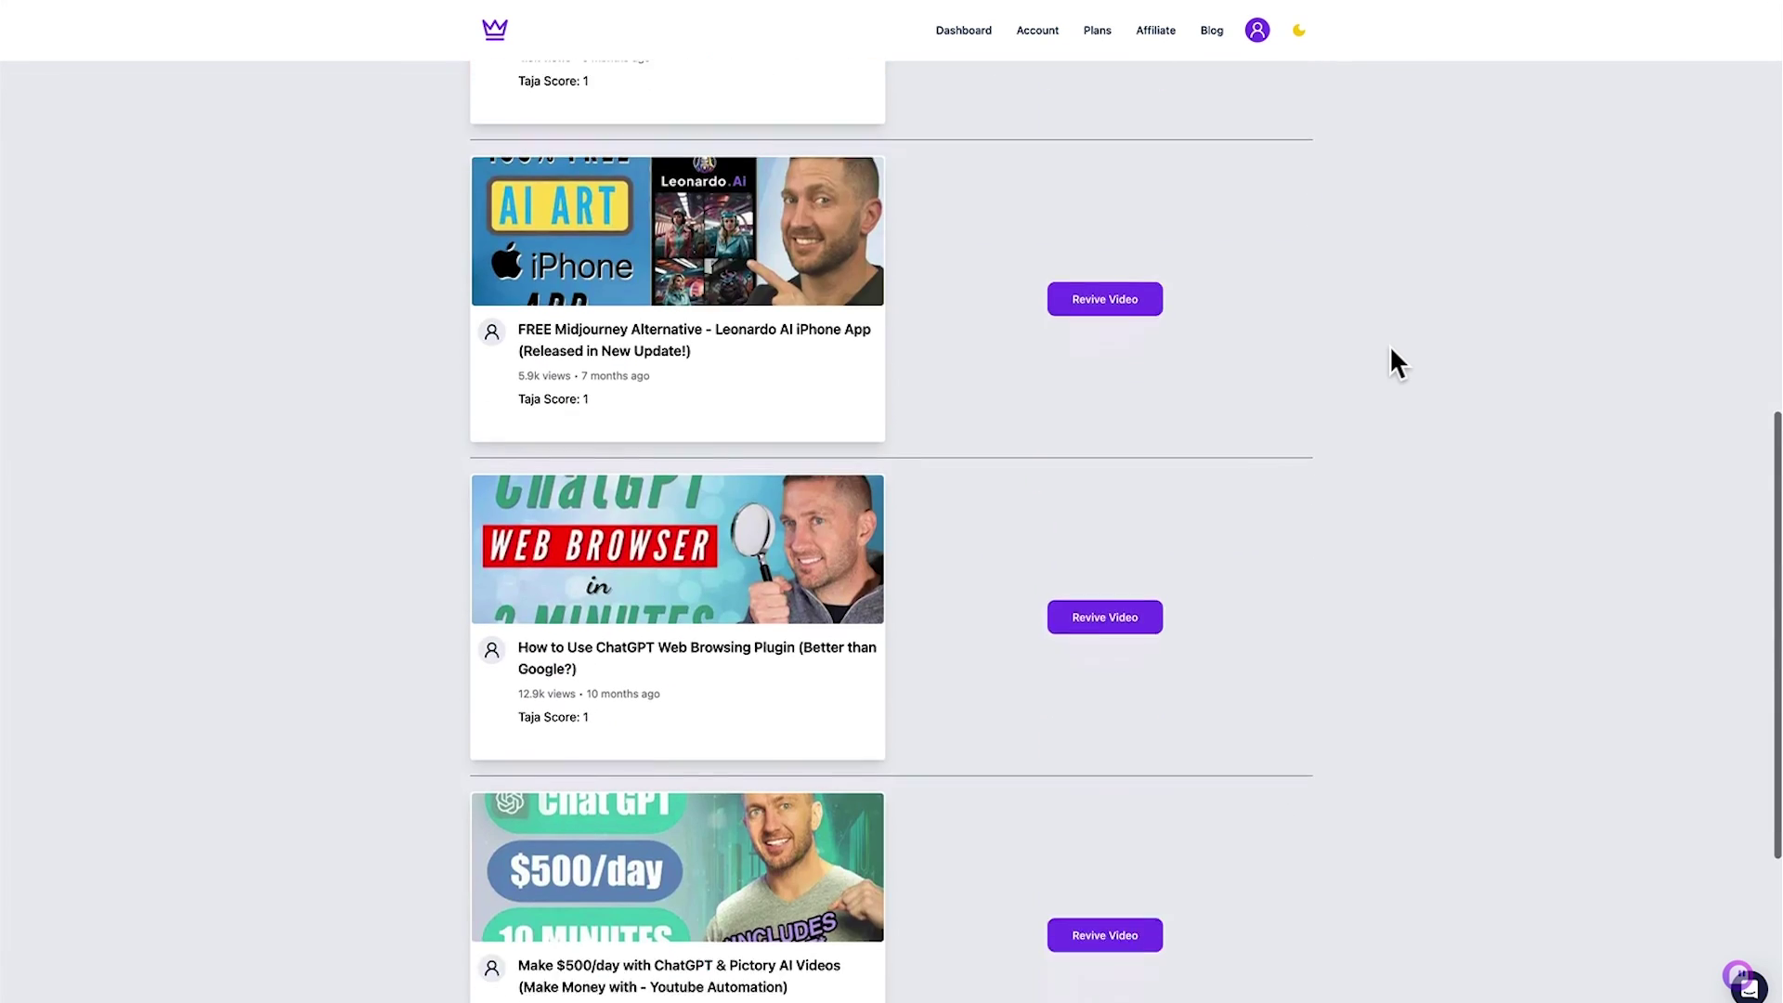
{"action": "scroll", "coordinate": [1389, 344], "scroll_direction": "down", "scroll_amount": 4}
{"action": "scroll", "coordinate": [1389, 343], "scroll_direction": "up", "scroll_amount": 15}
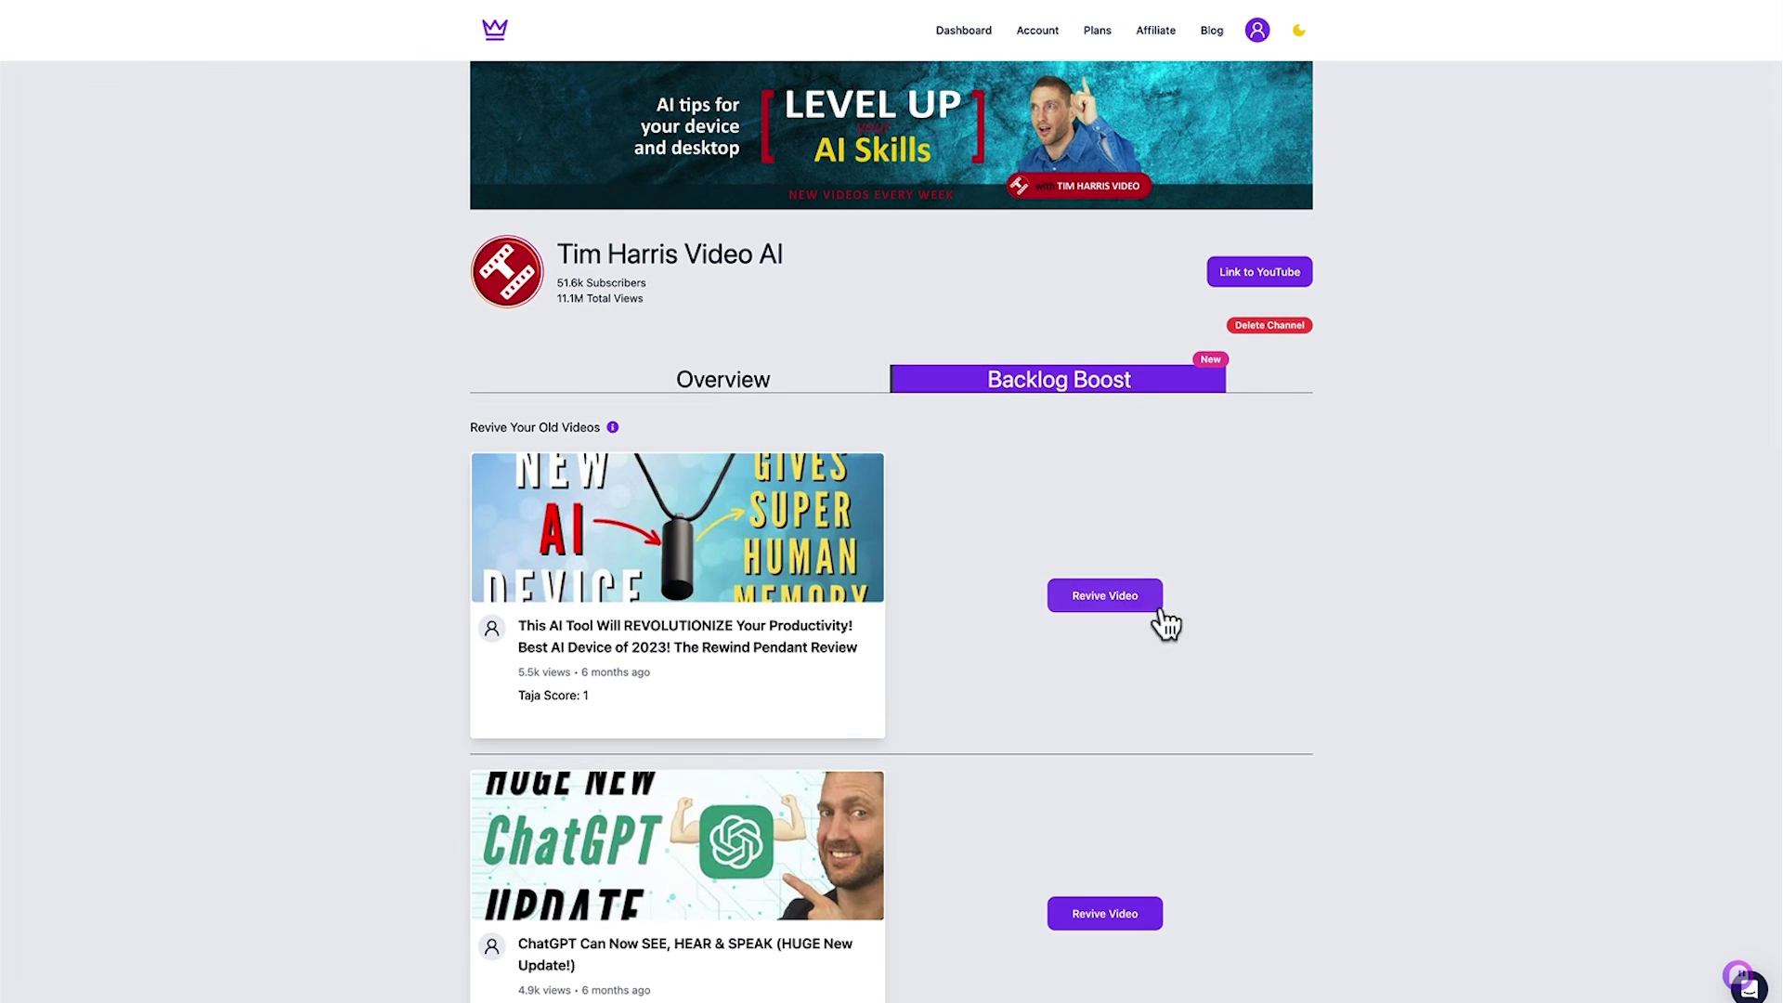
Revive the Rewind Pendant video, paste its product description as context, check filters, and optimize.
{"action": "left_click", "coordinate": [1133, 601]}
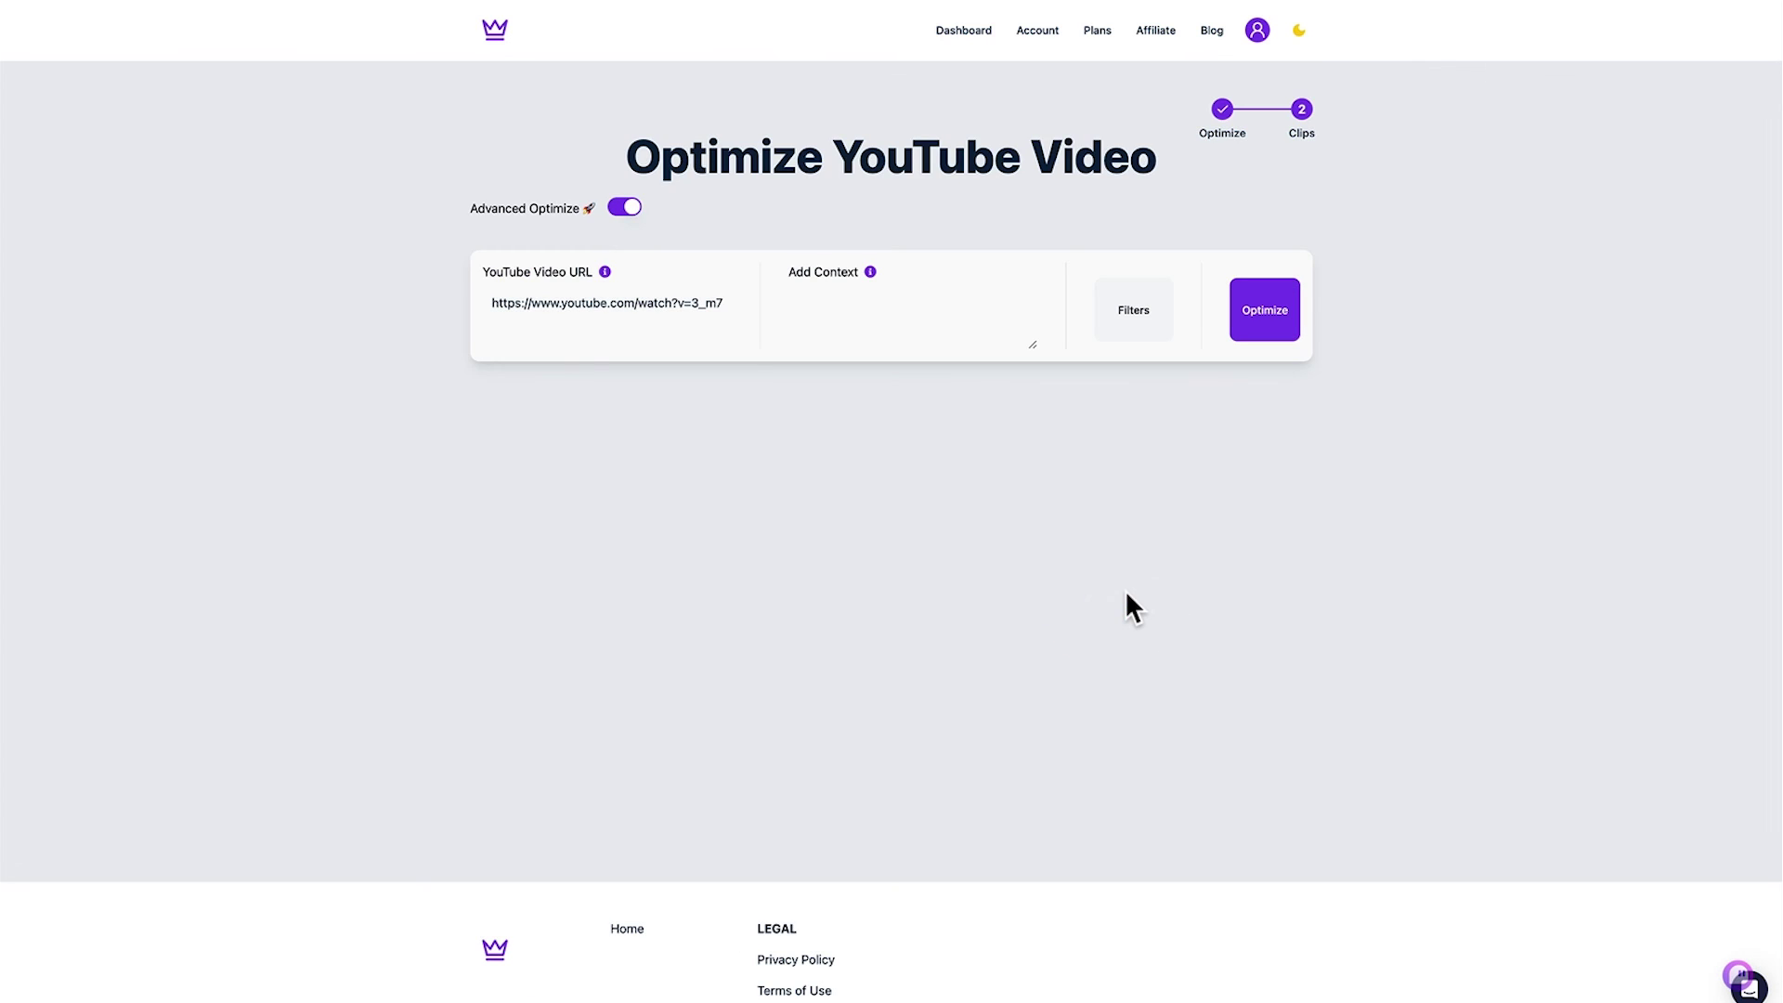
{"action": "left_click", "coordinate": [813, 308]}
{"action": "type", "text": "AI powered audio recording device that records all of your conversations, transcribes and stores them for later"}
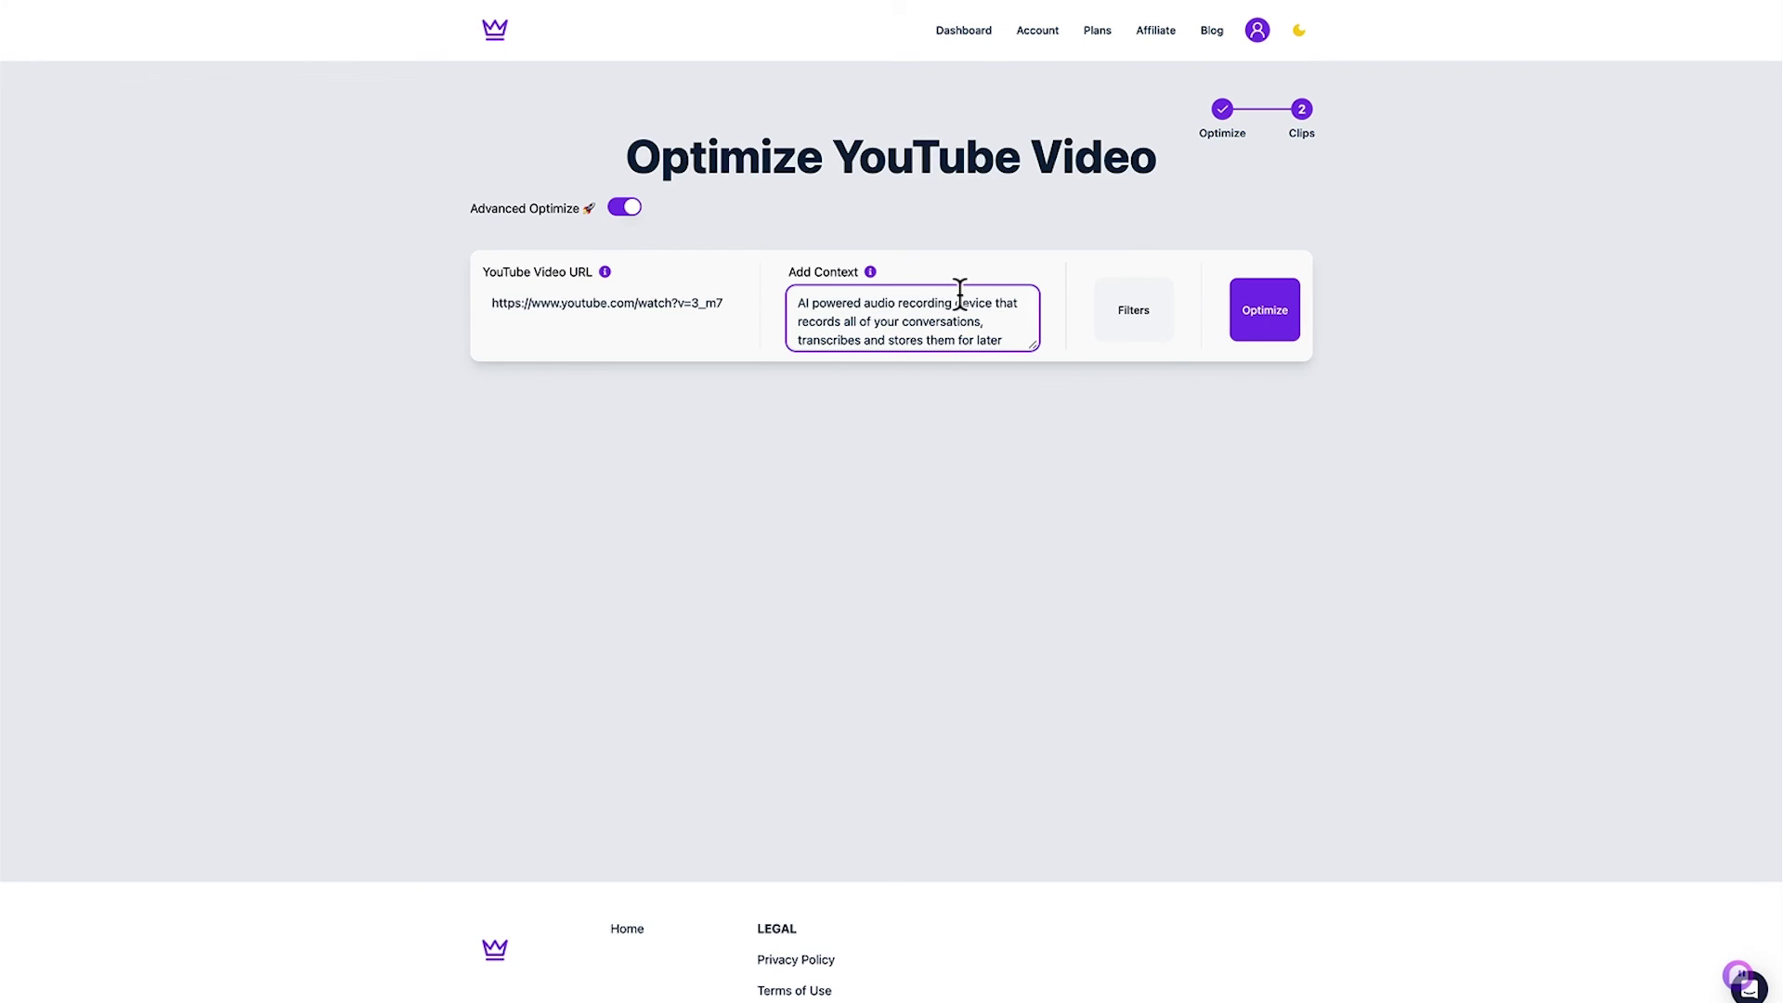
{"action": "left_click", "coordinate": [1130, 311]}
{"action": "mouse_move", "coordinate": [1107, 420]}
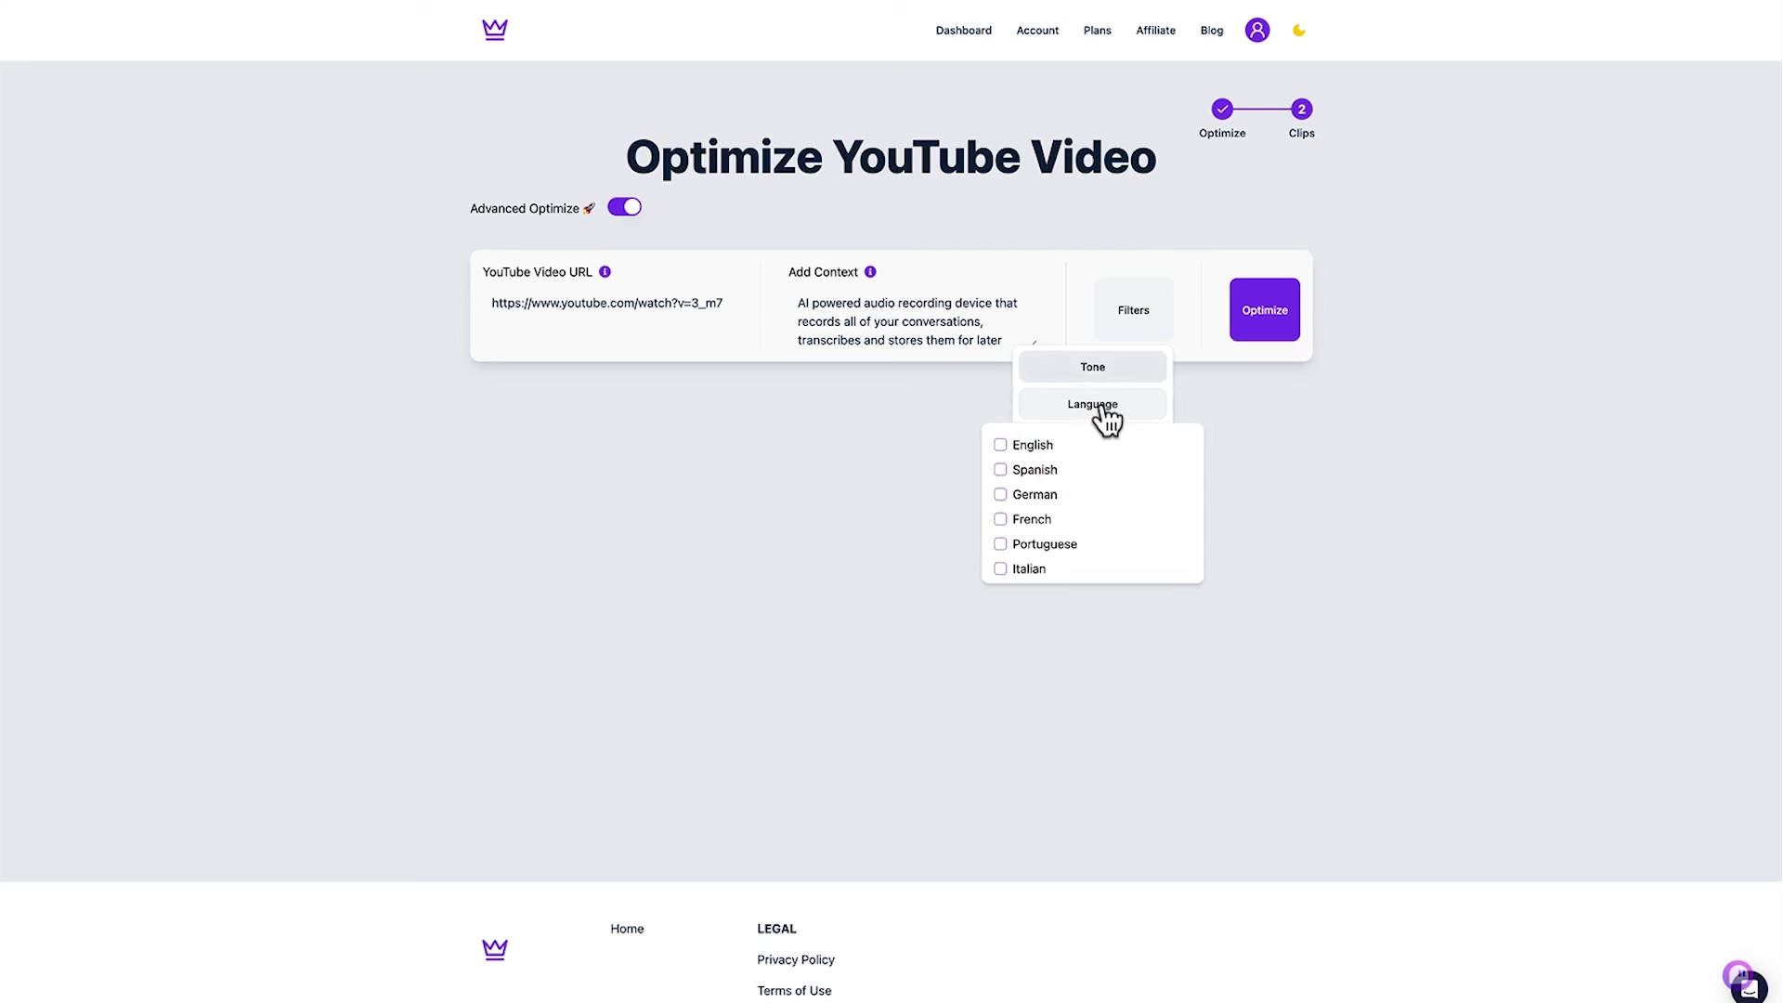
{"action": "left_click", "coordinate": [1260, 320]}
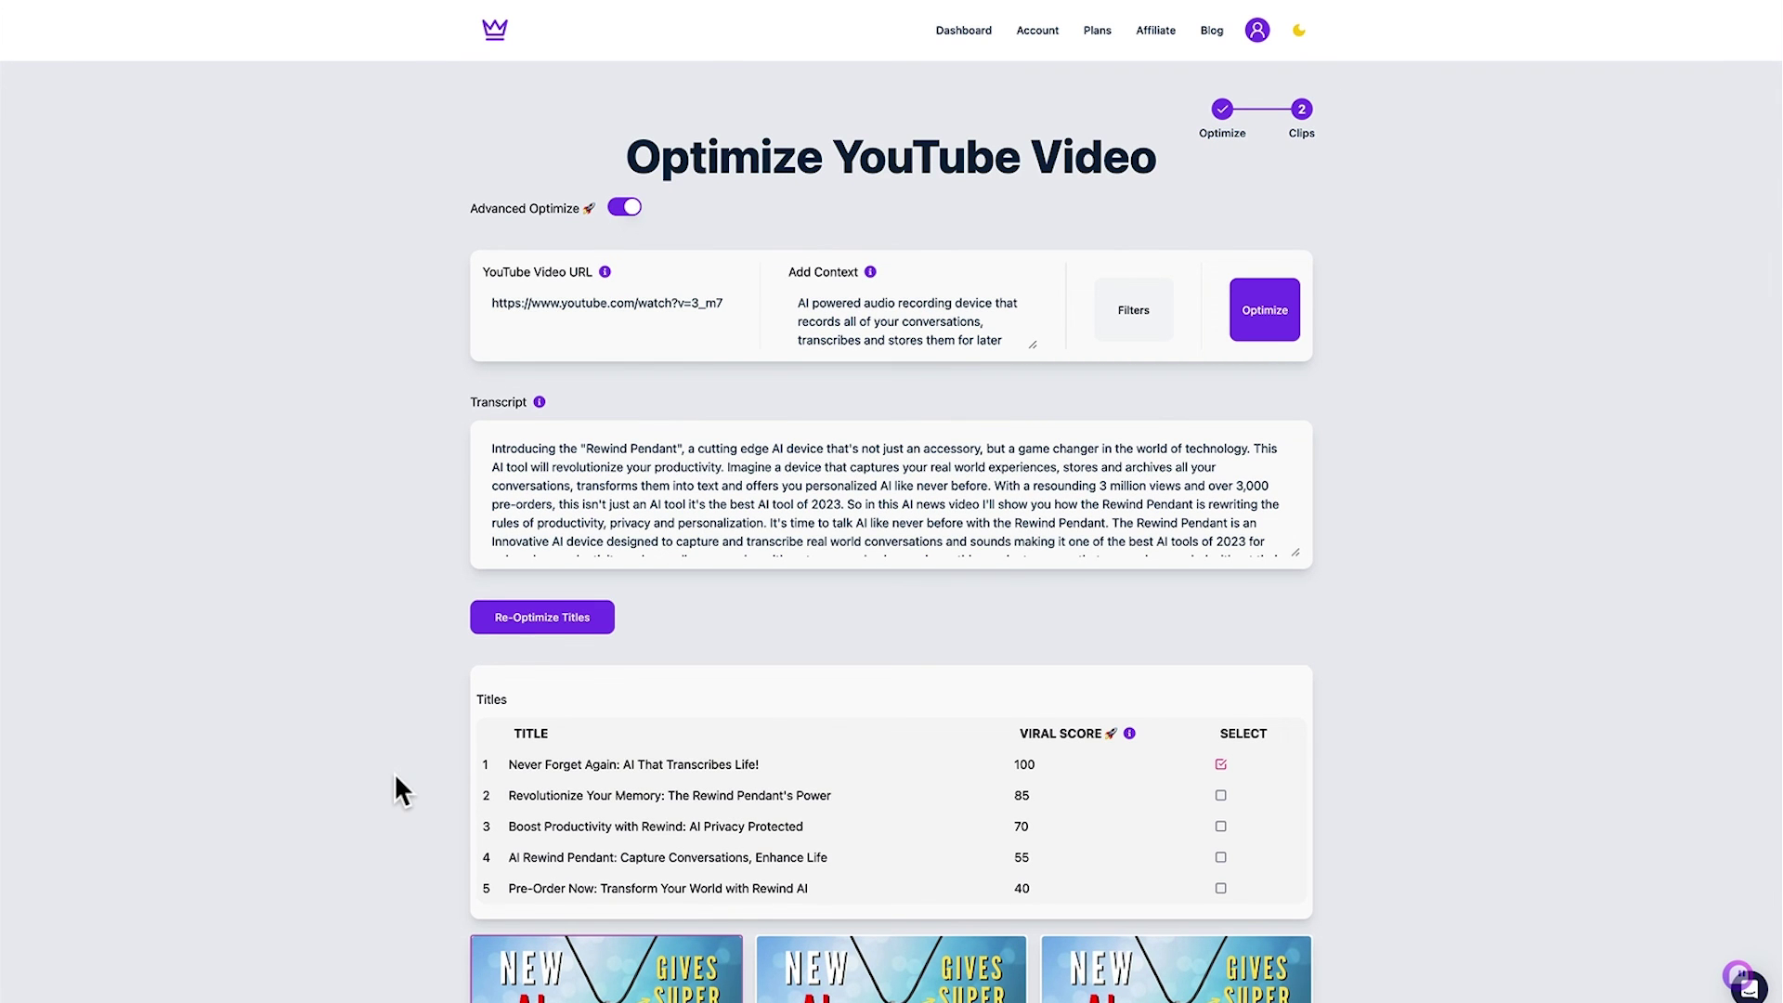
Scroll down through the Rewind Pendant's optimized description chapters and generated tags.
{"action": "scroll", "coordinate": [395, 777], "scroll_direction": "down", "scroll_amount": 15}
{"action": "scroll", "coordinate": [395, 777], "scroll_direction": "down", "scroll_amount": 5}
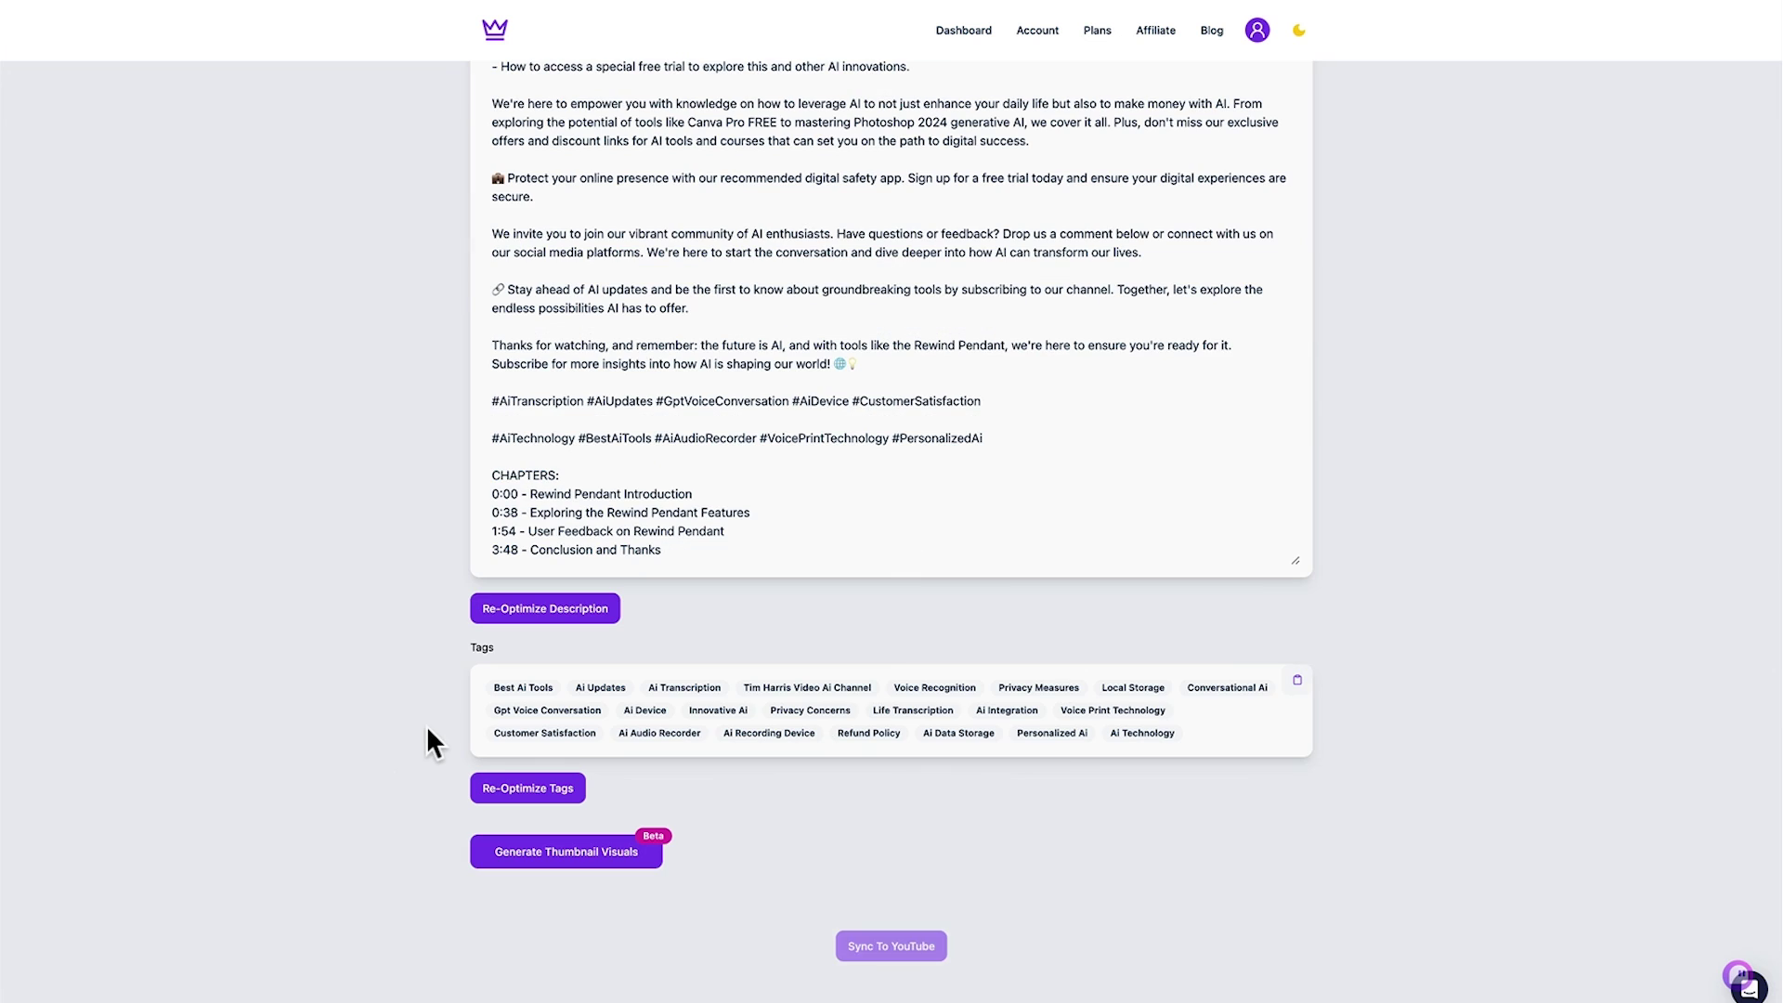